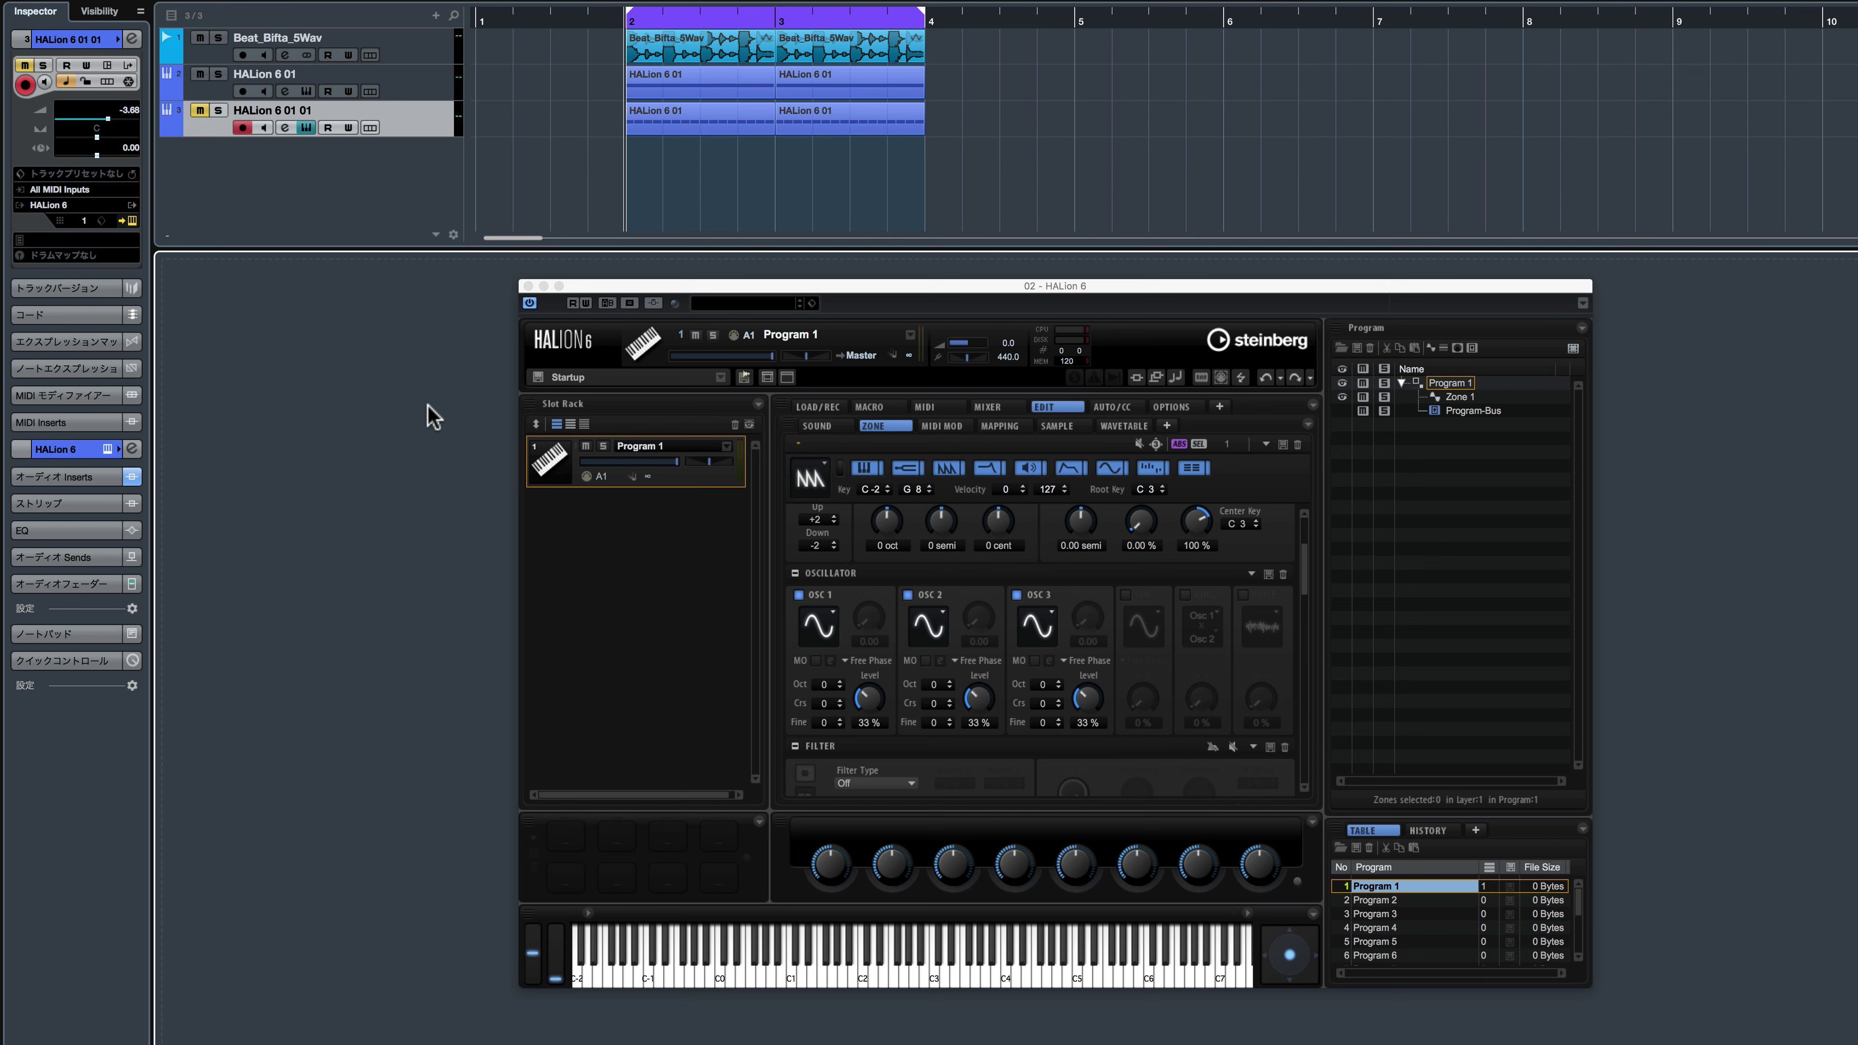
# Step: Play back the looped section with the beat and both HALion tracks, and stop it
pyautogui.press('space')
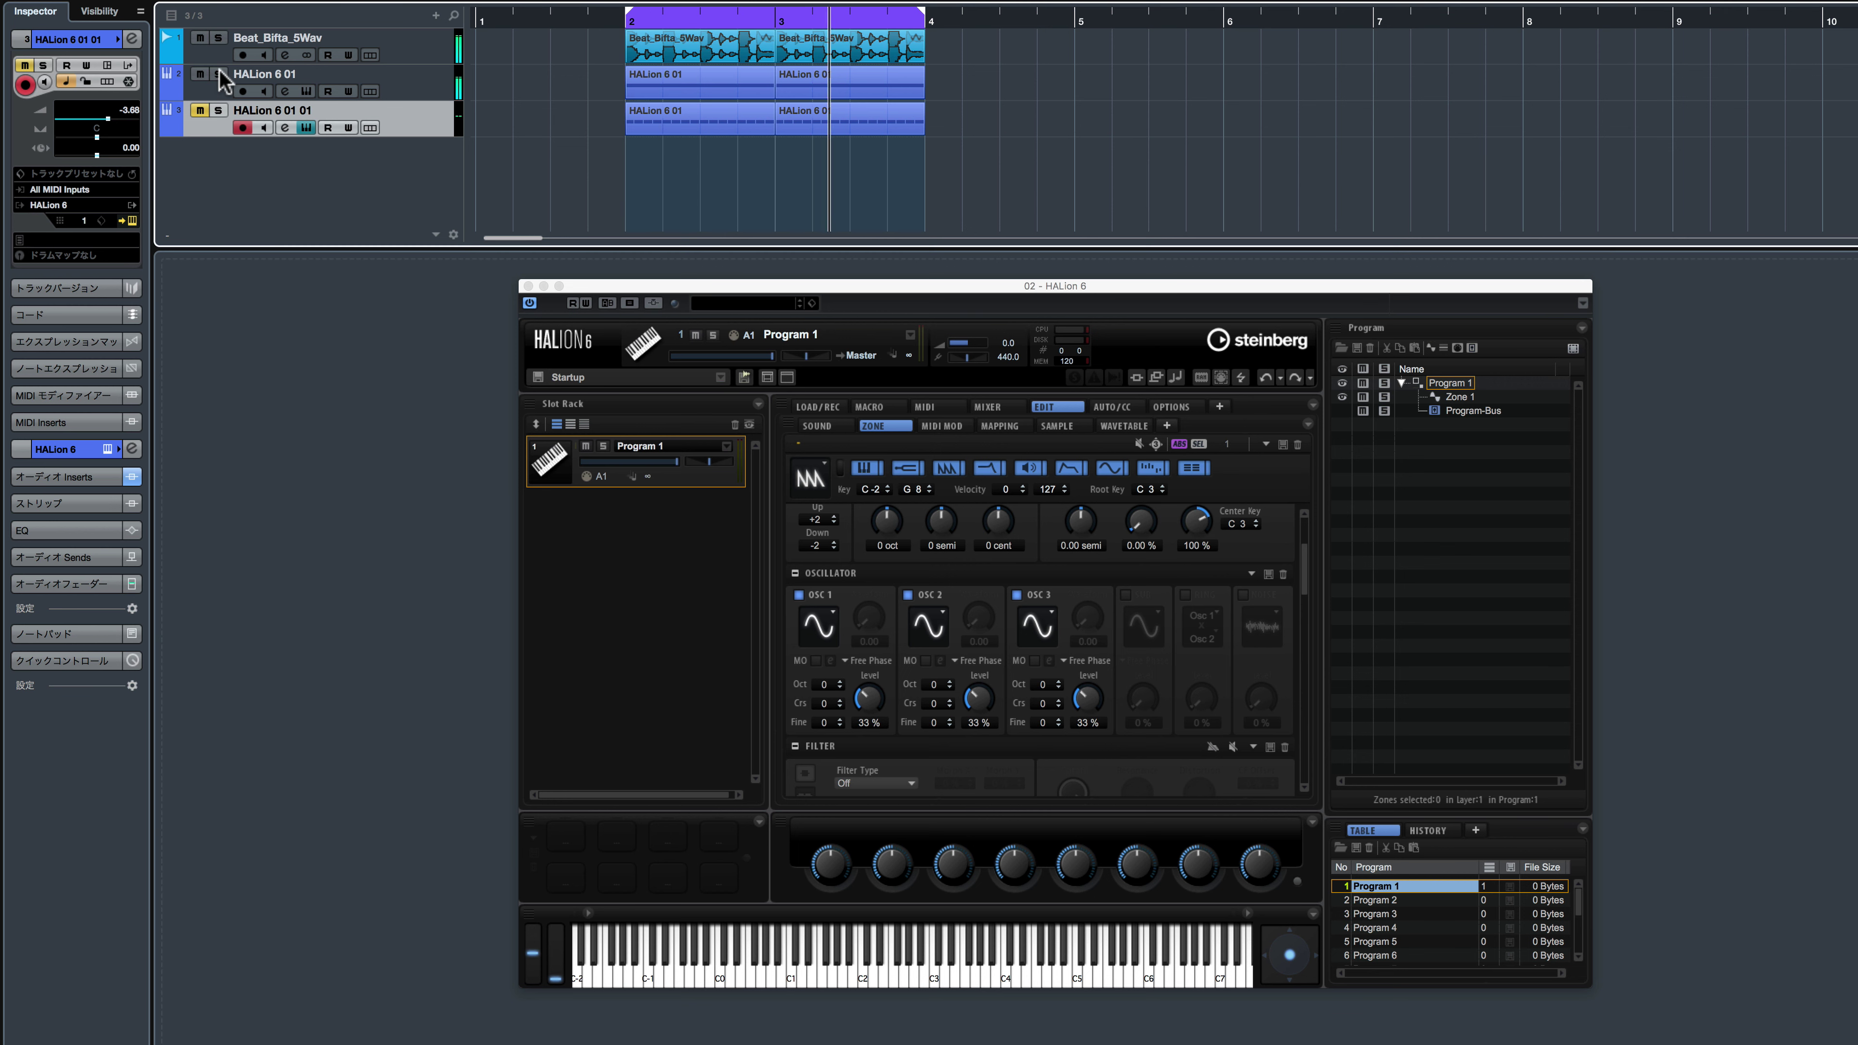
pyautogui.press('space')
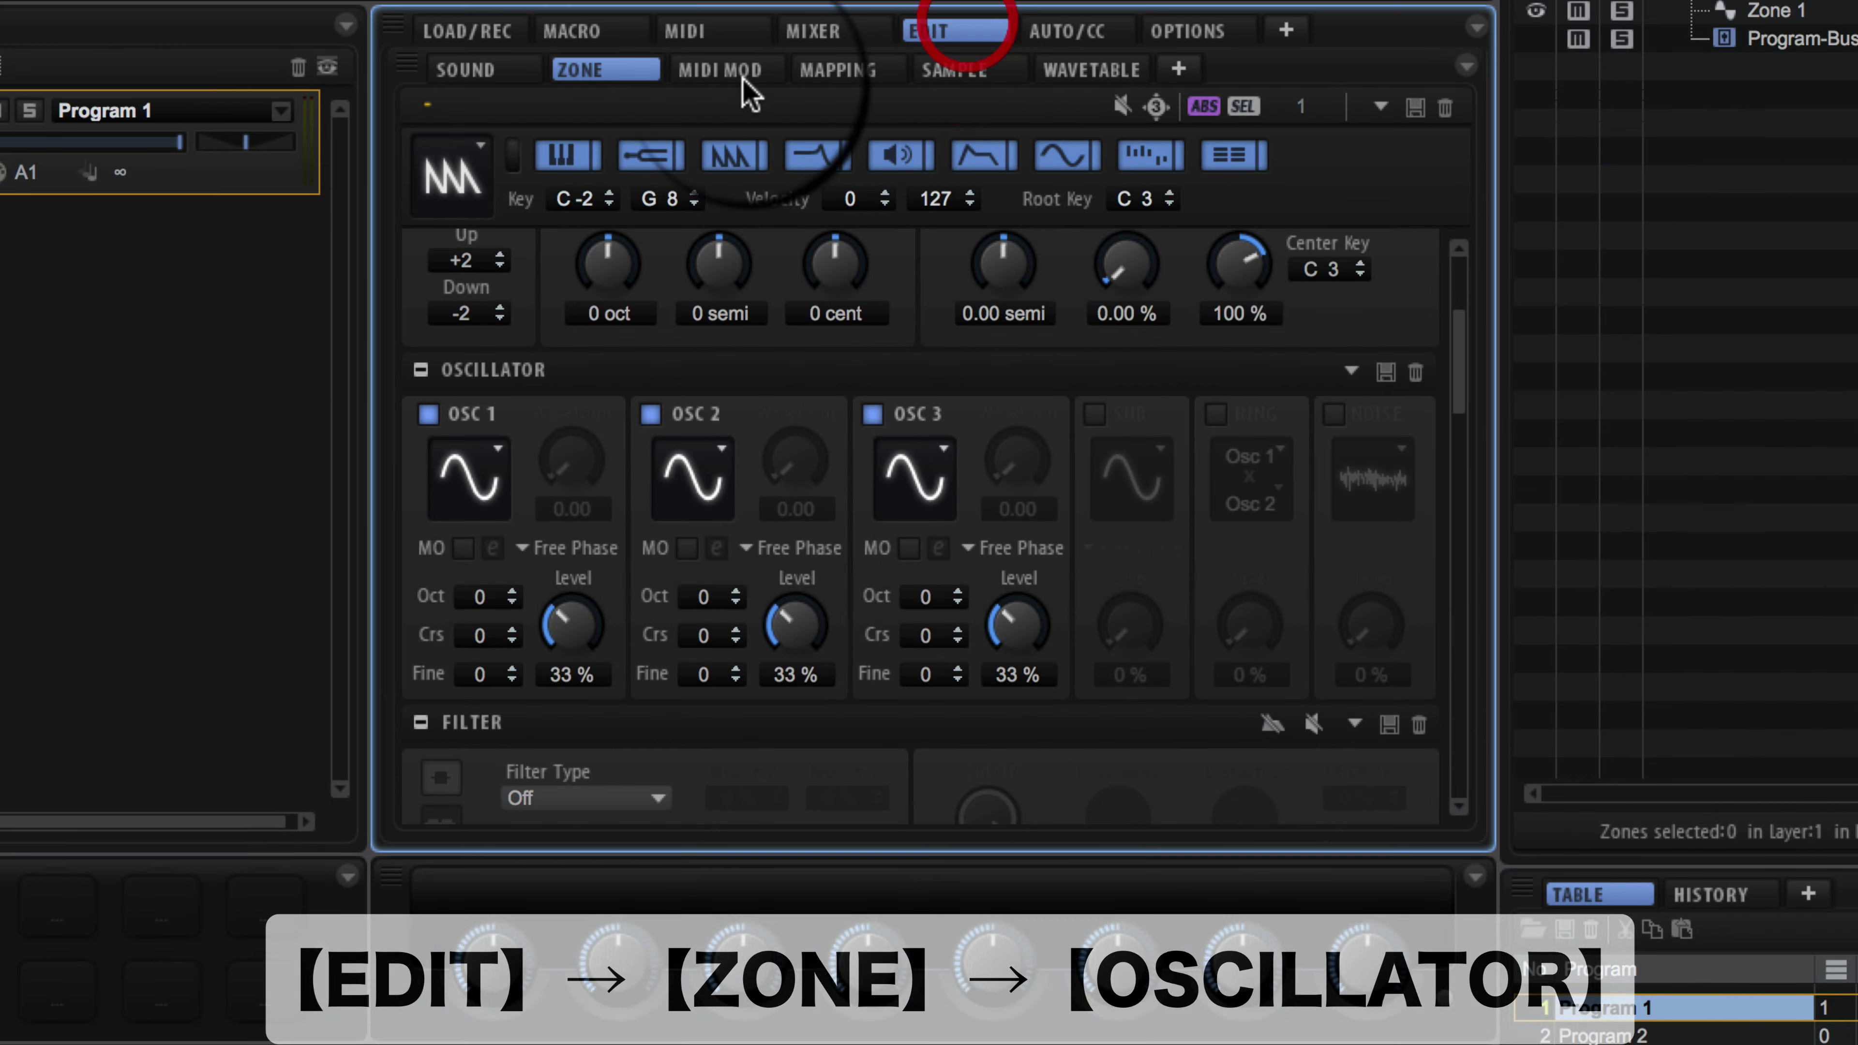
# Step: Disable oscillators 2 and 3 in the zone and set oscillator 1's waveform to Saw
pyautogui.click(578, 70)
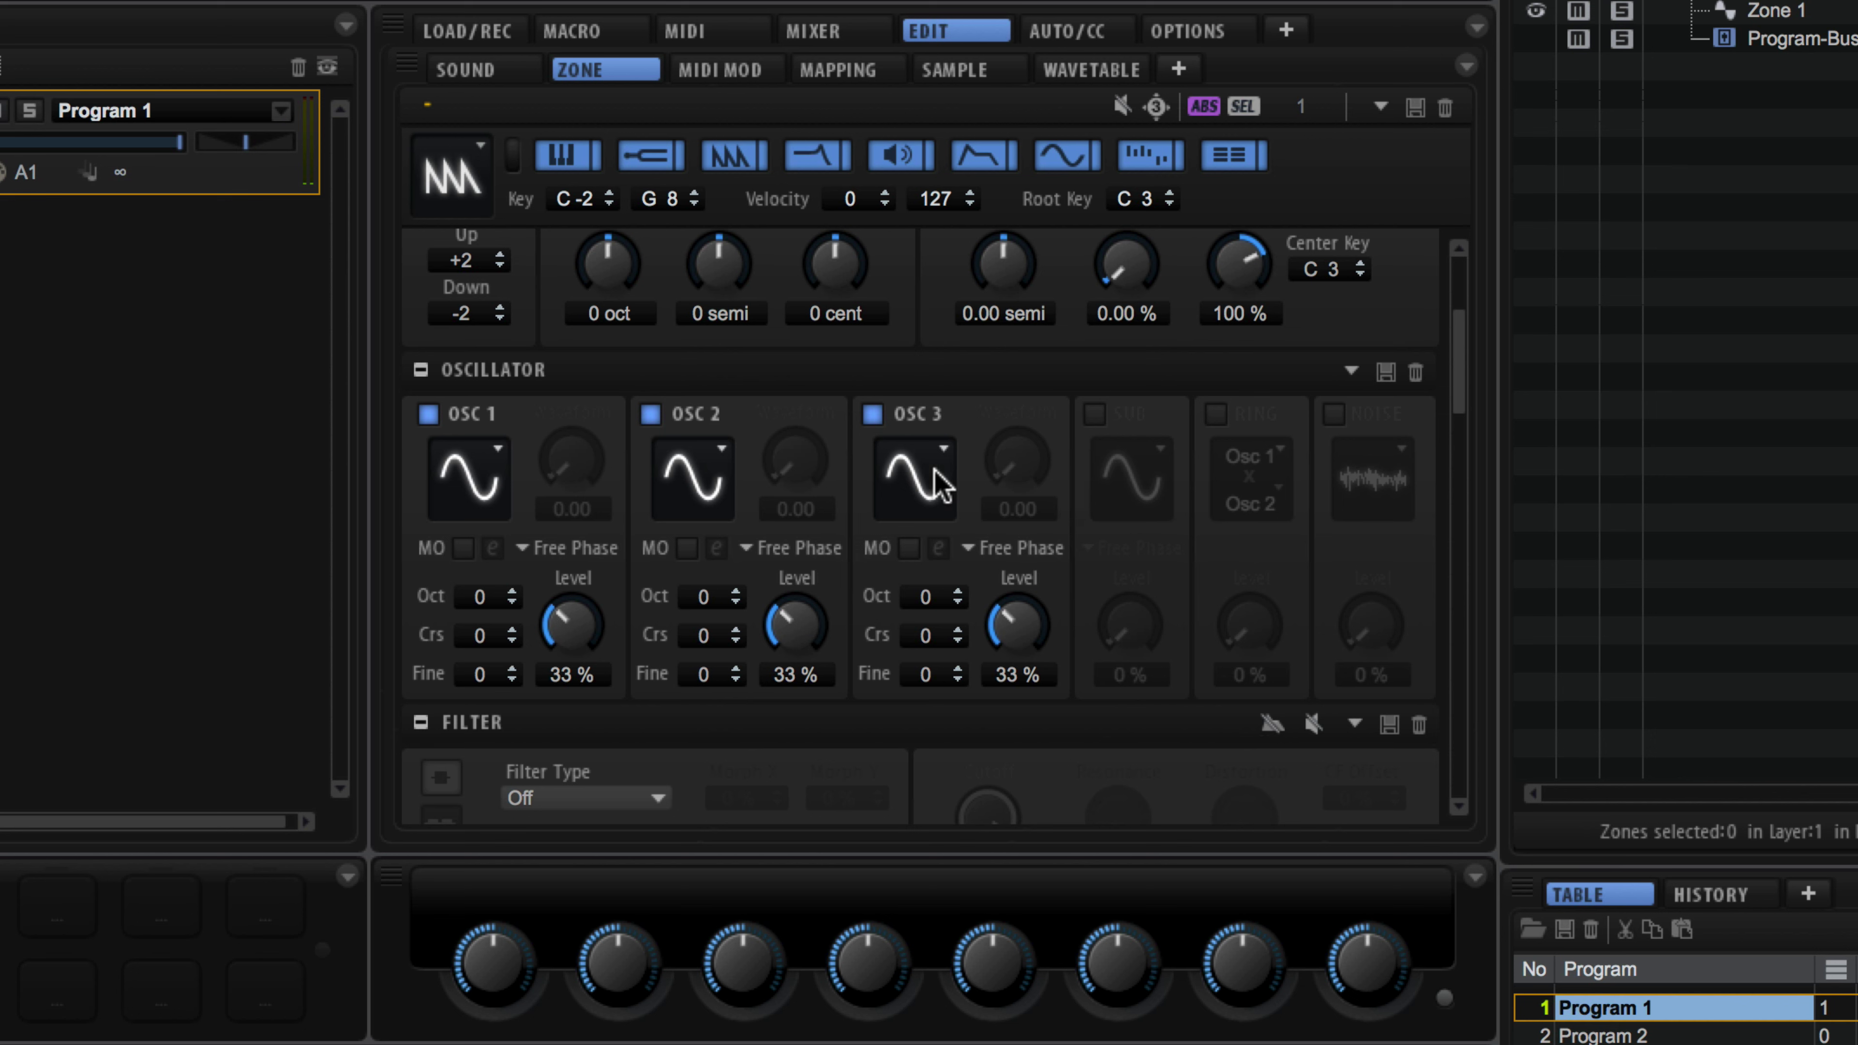
pyautogui.click(472, 476)
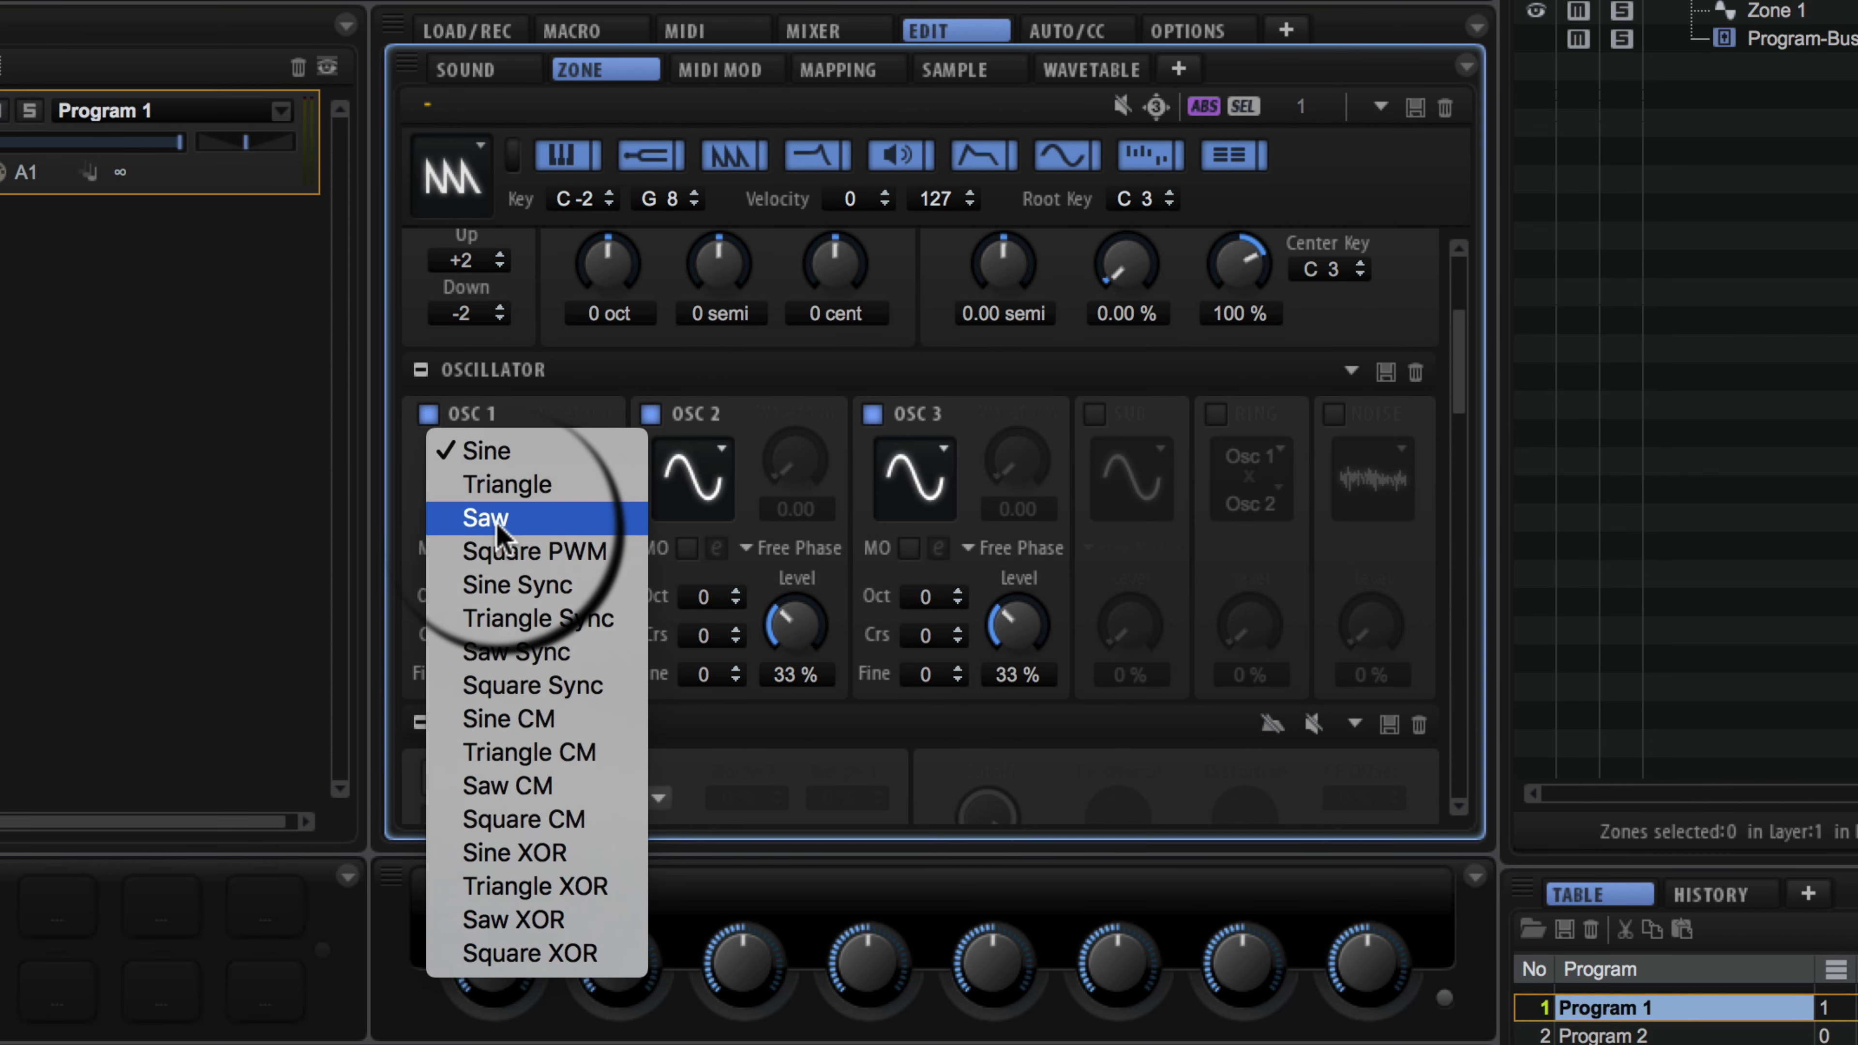
pyautogui.click(606, 401)
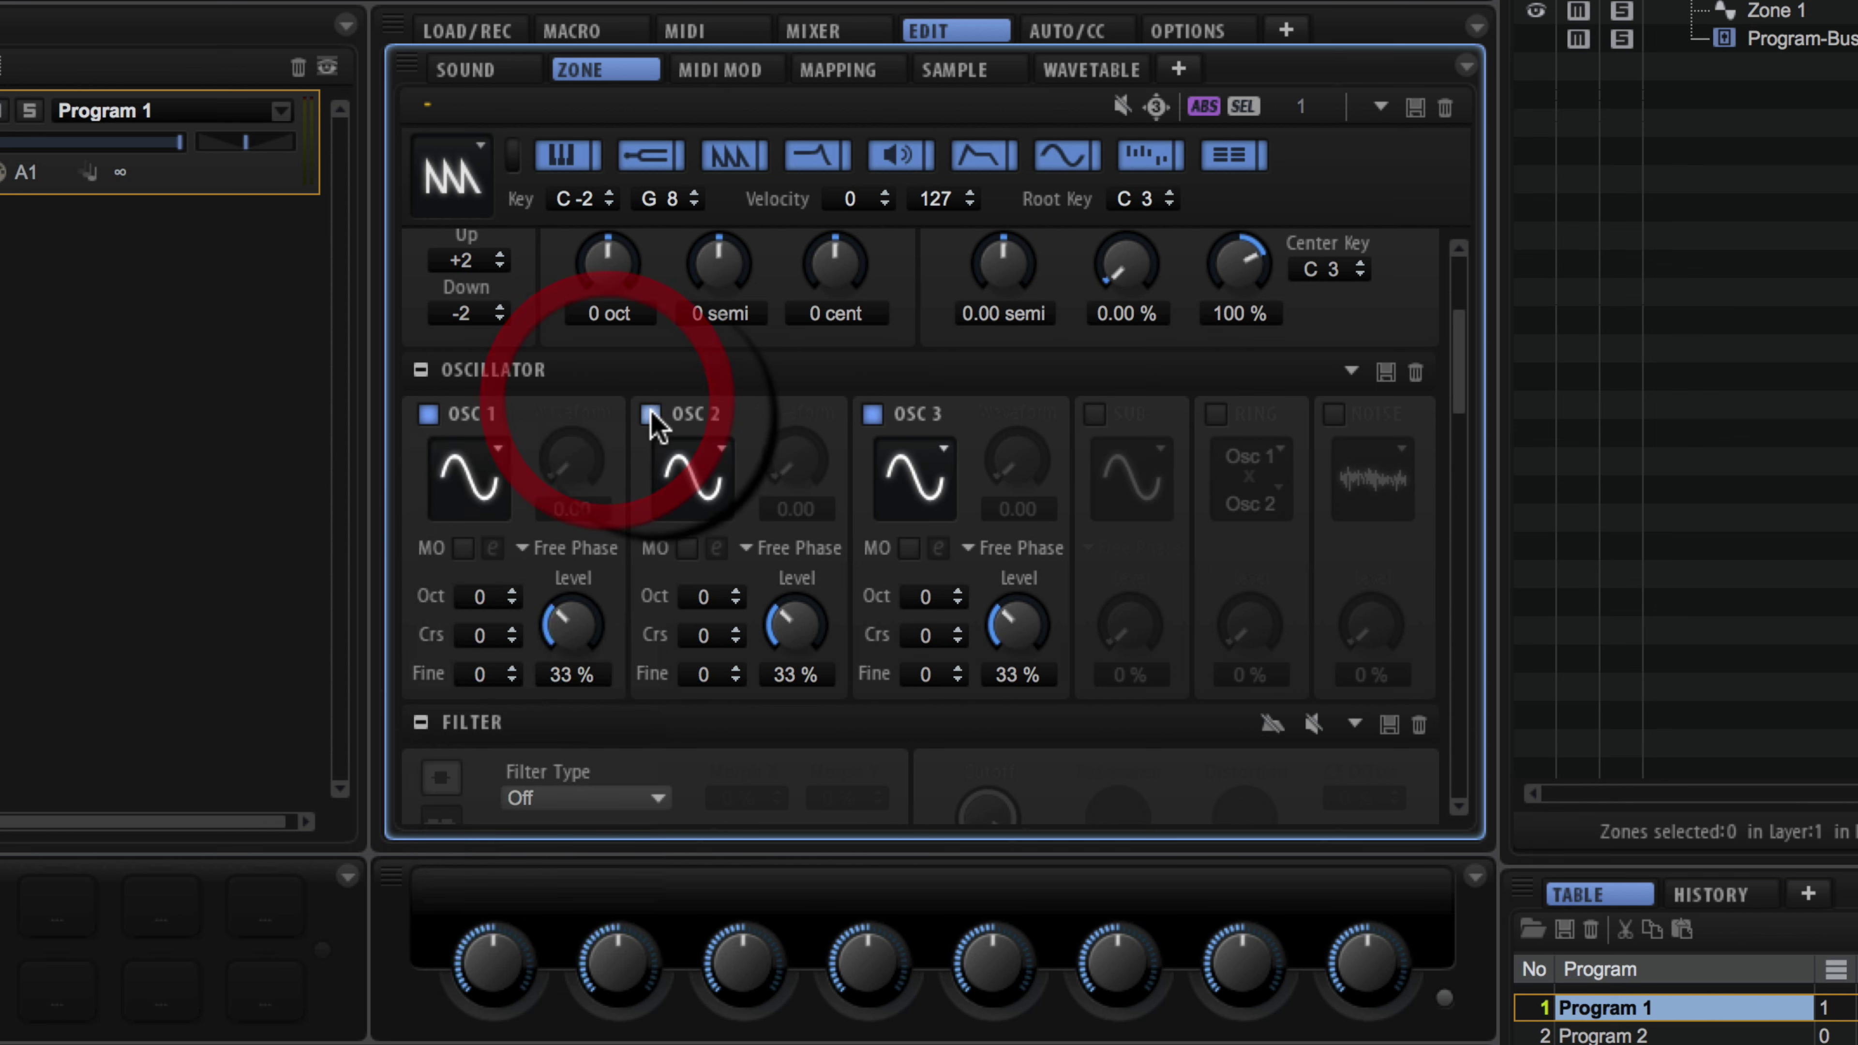
pyautogui.click(651, 414)
pyautogui.click(872, 413)
pyautogui.click(474, 480)
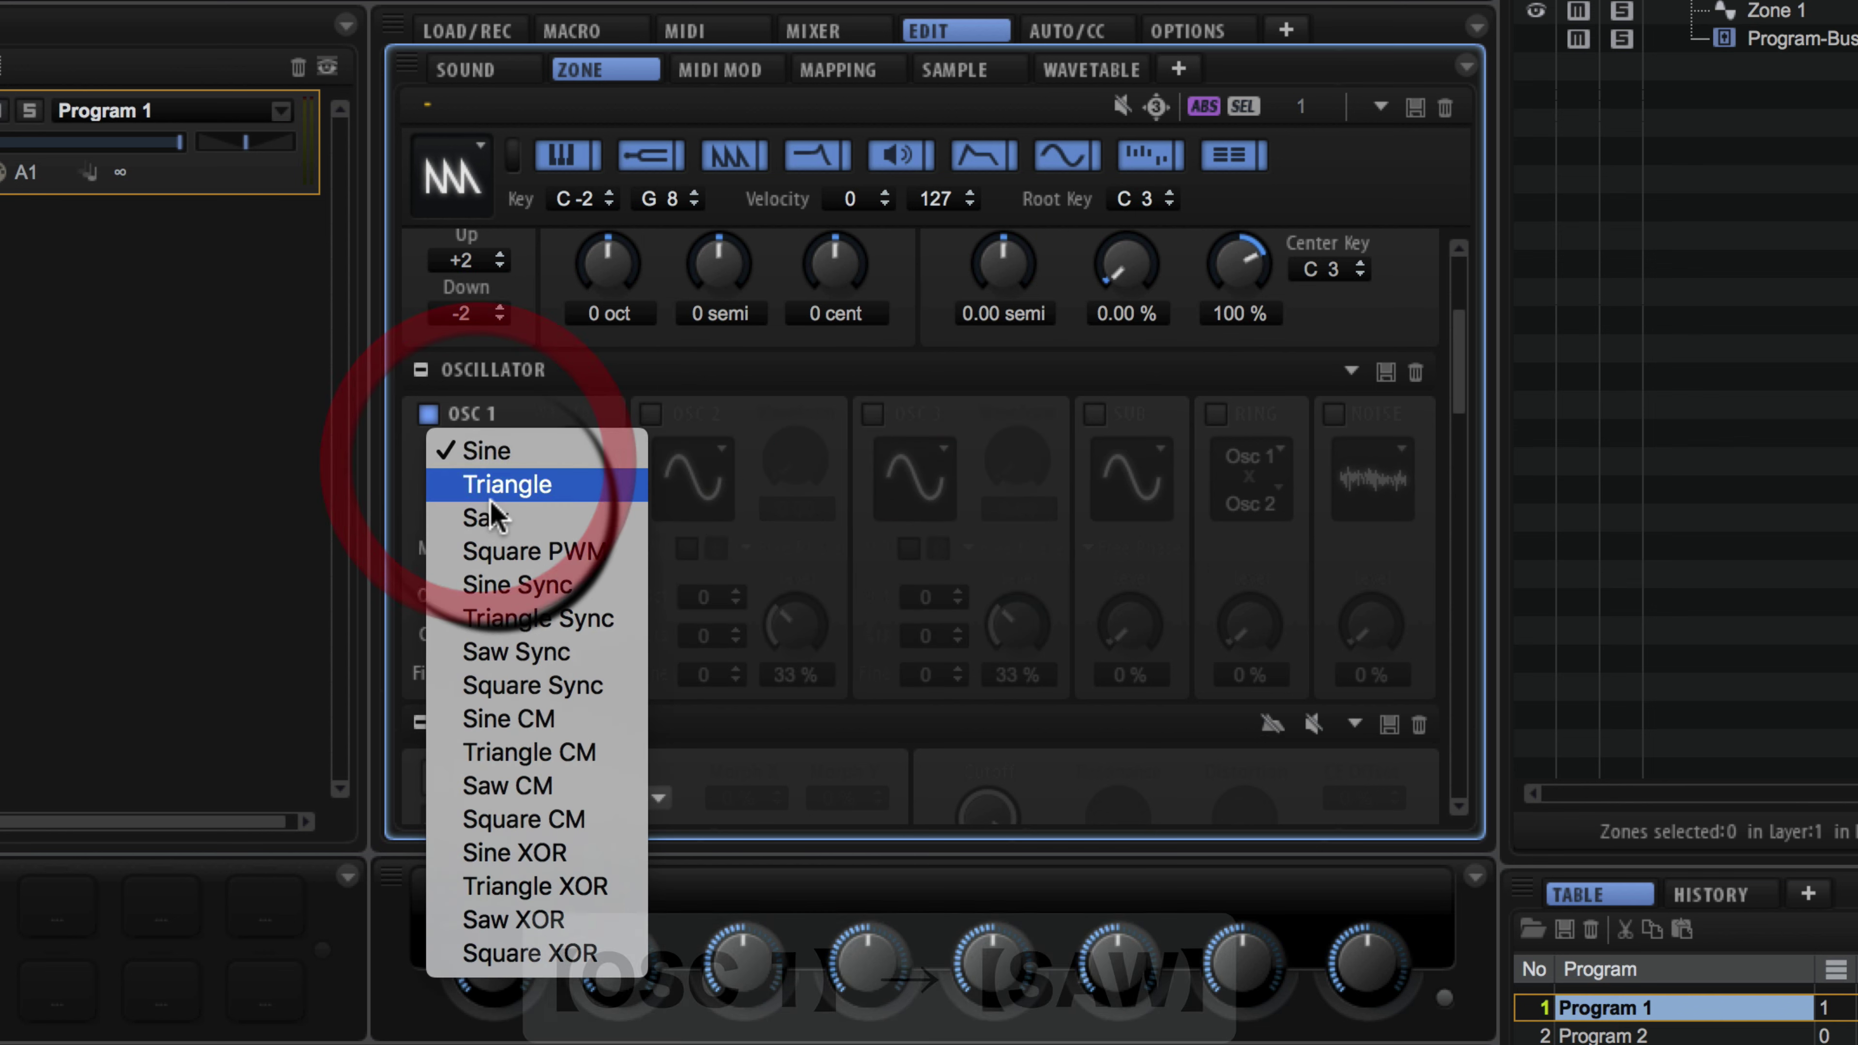
pyautogui.click(505, 517)
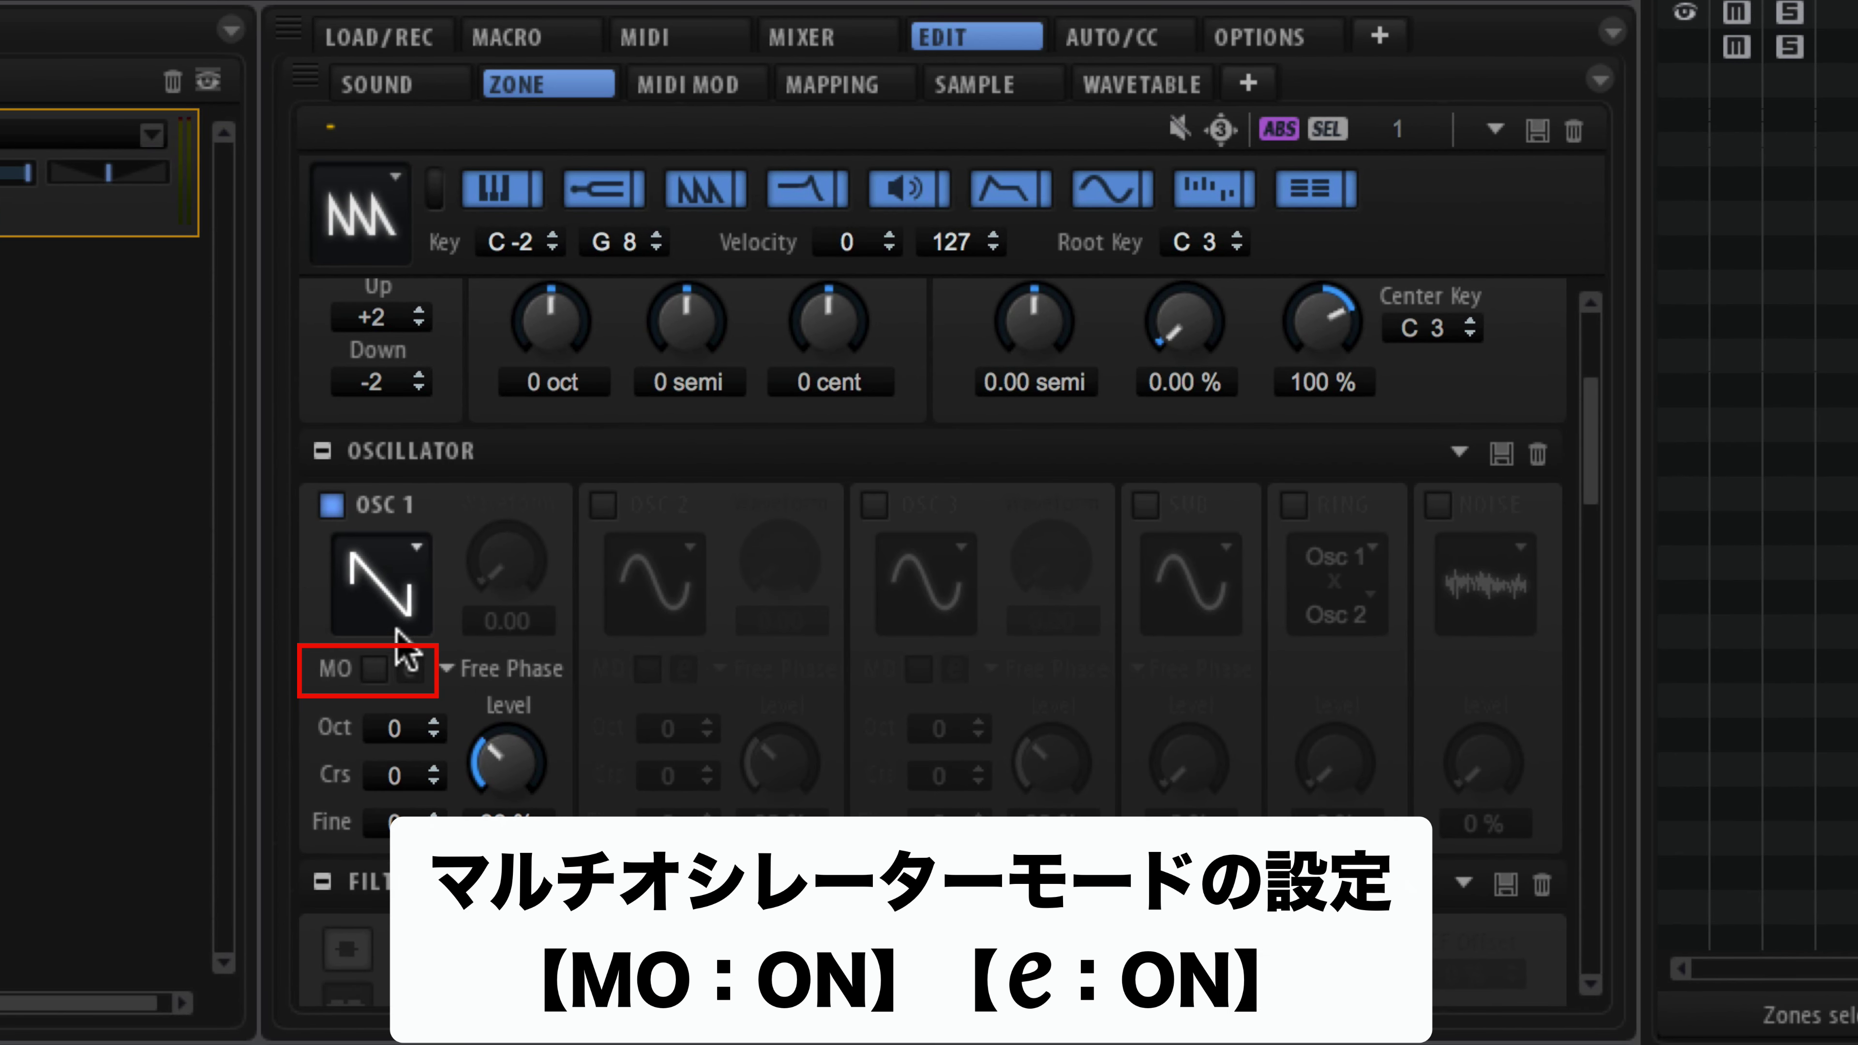
# Step: Enable oscillator 1's multi-oscillator mode and its edit view, and set No. to 8.0, Det to 10 and Pan to 100
pyautogui.click(374, 668)
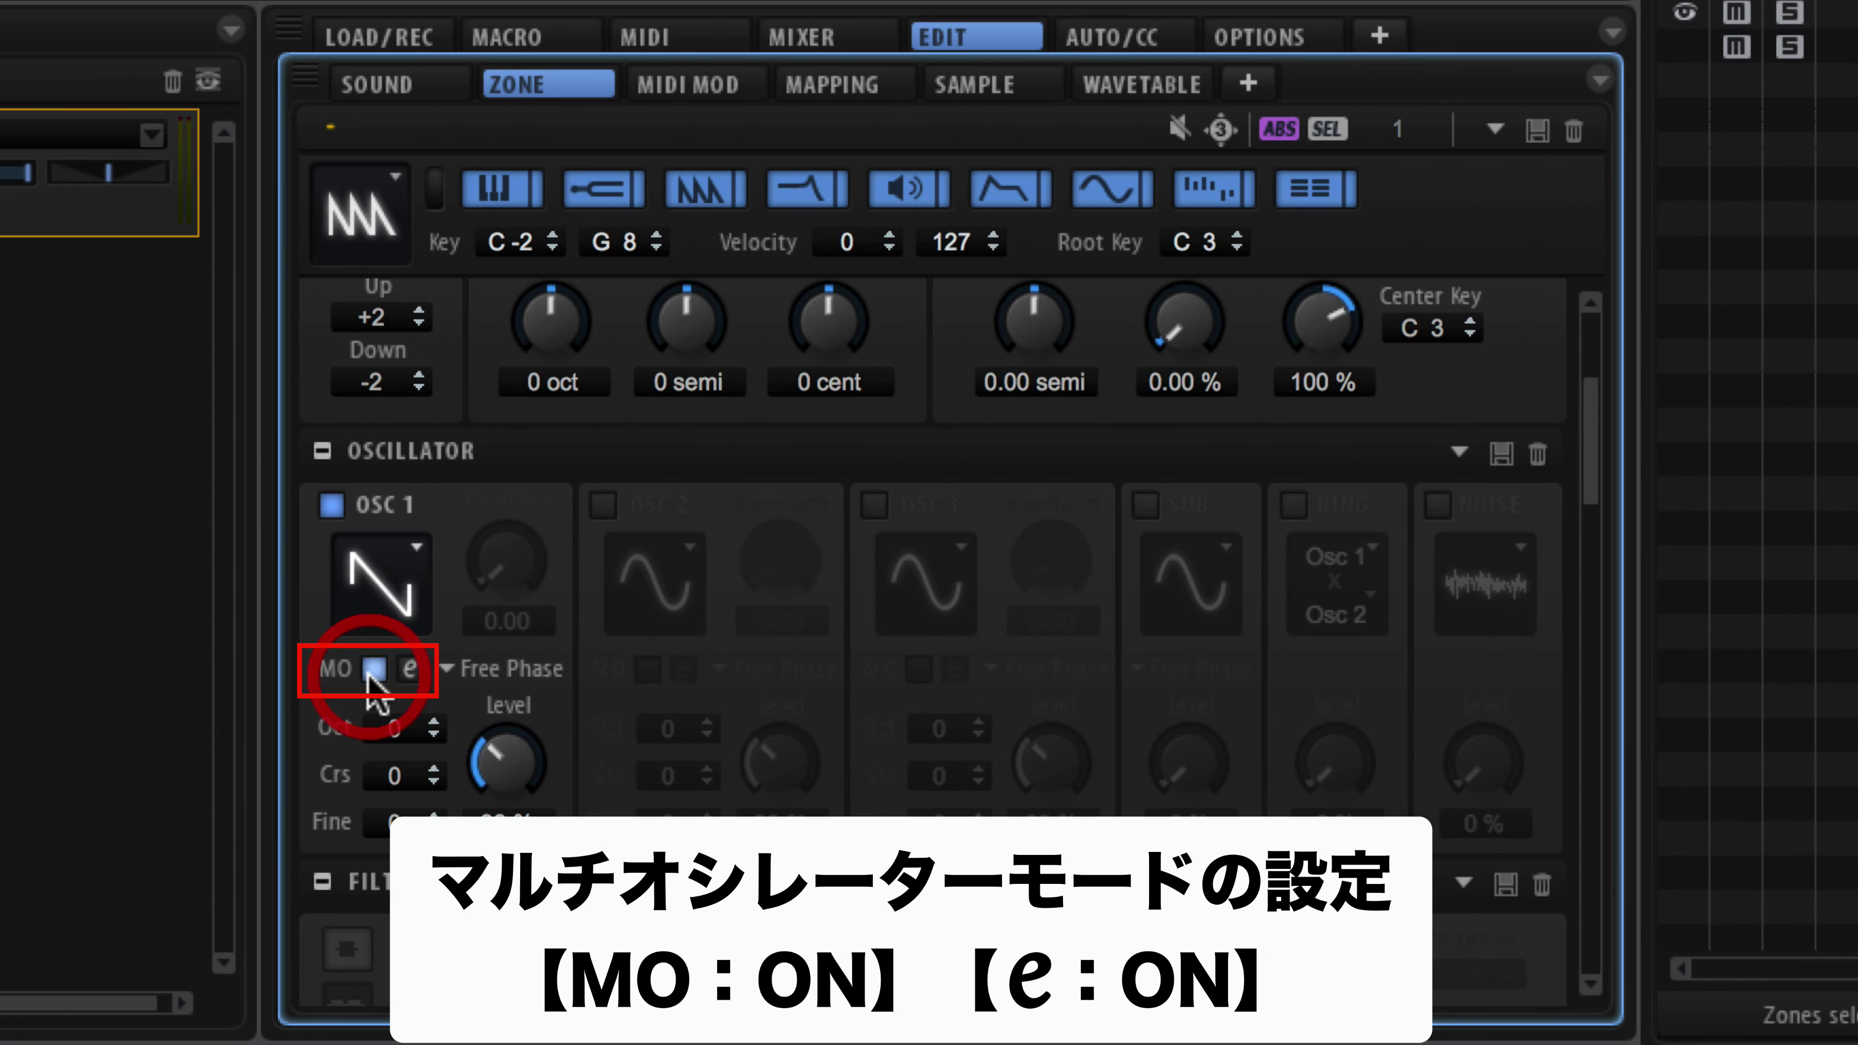
pyautogui.click(411, 672)
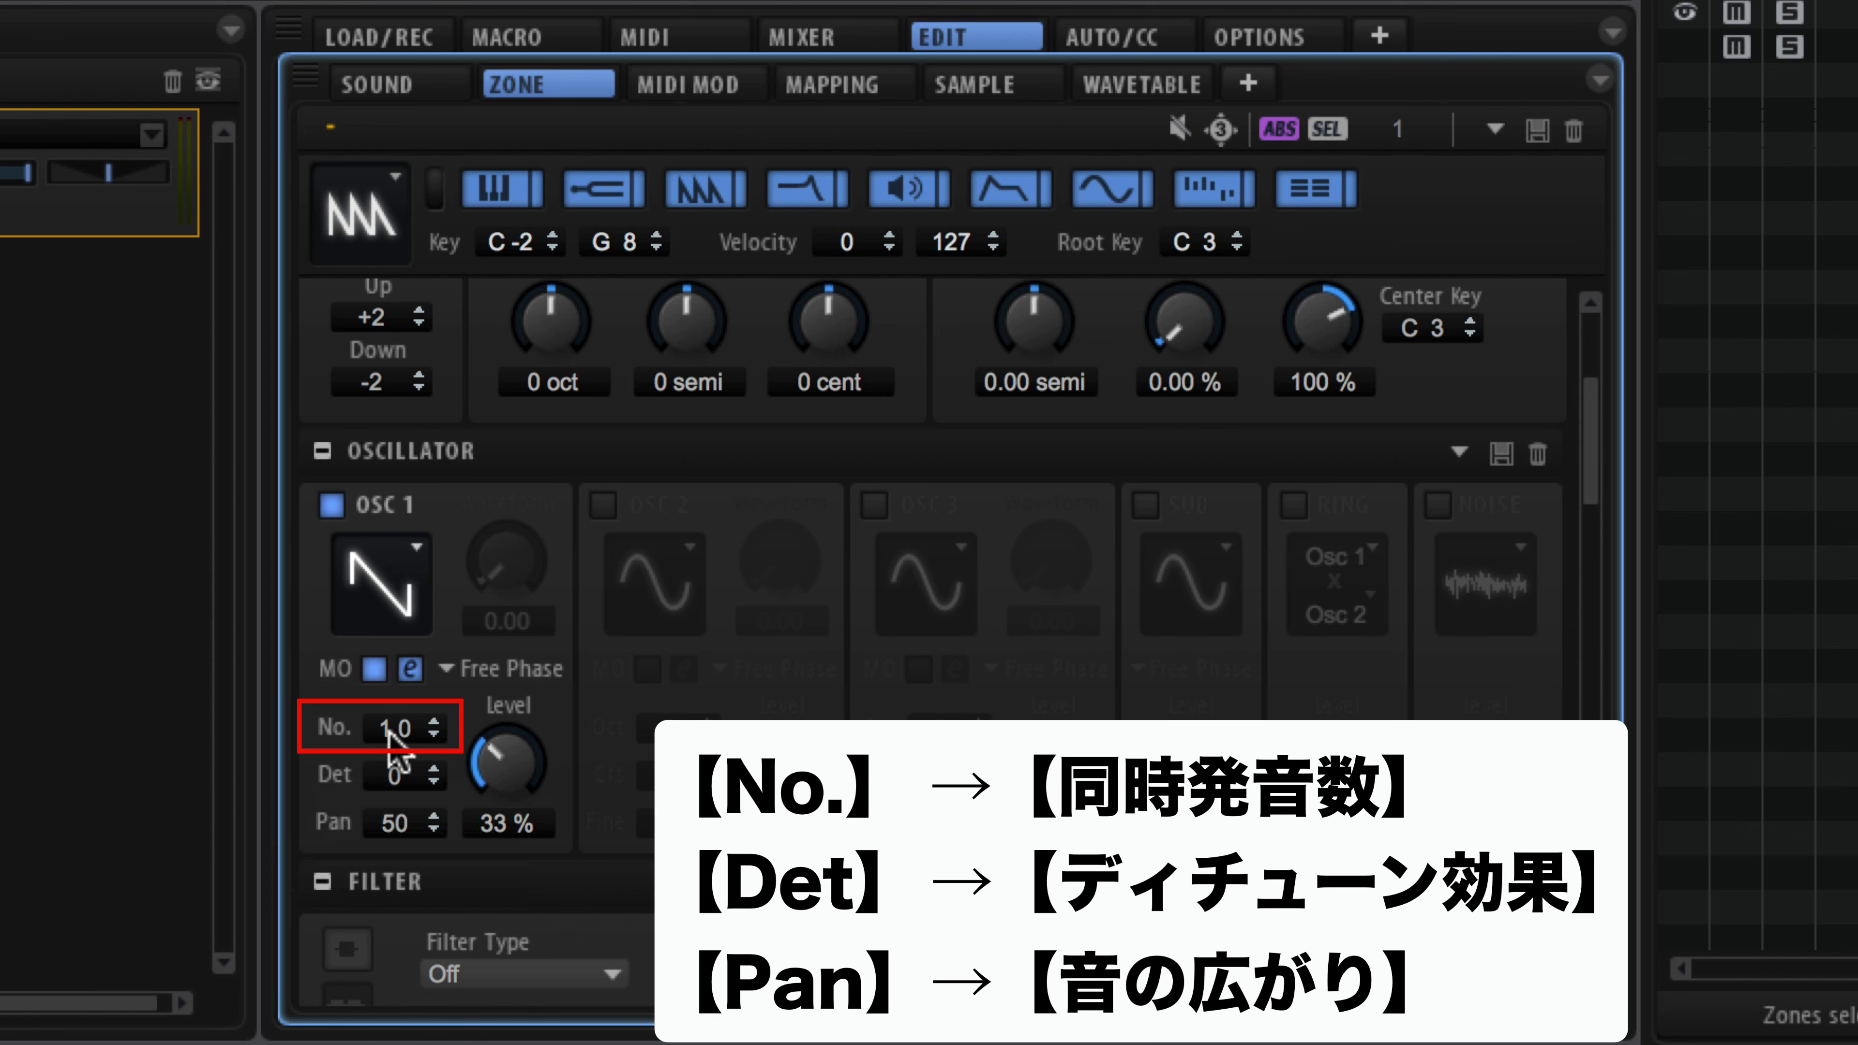
pyautogui.moveTo(385, 730); pyautogui.dragTo(424, 849)
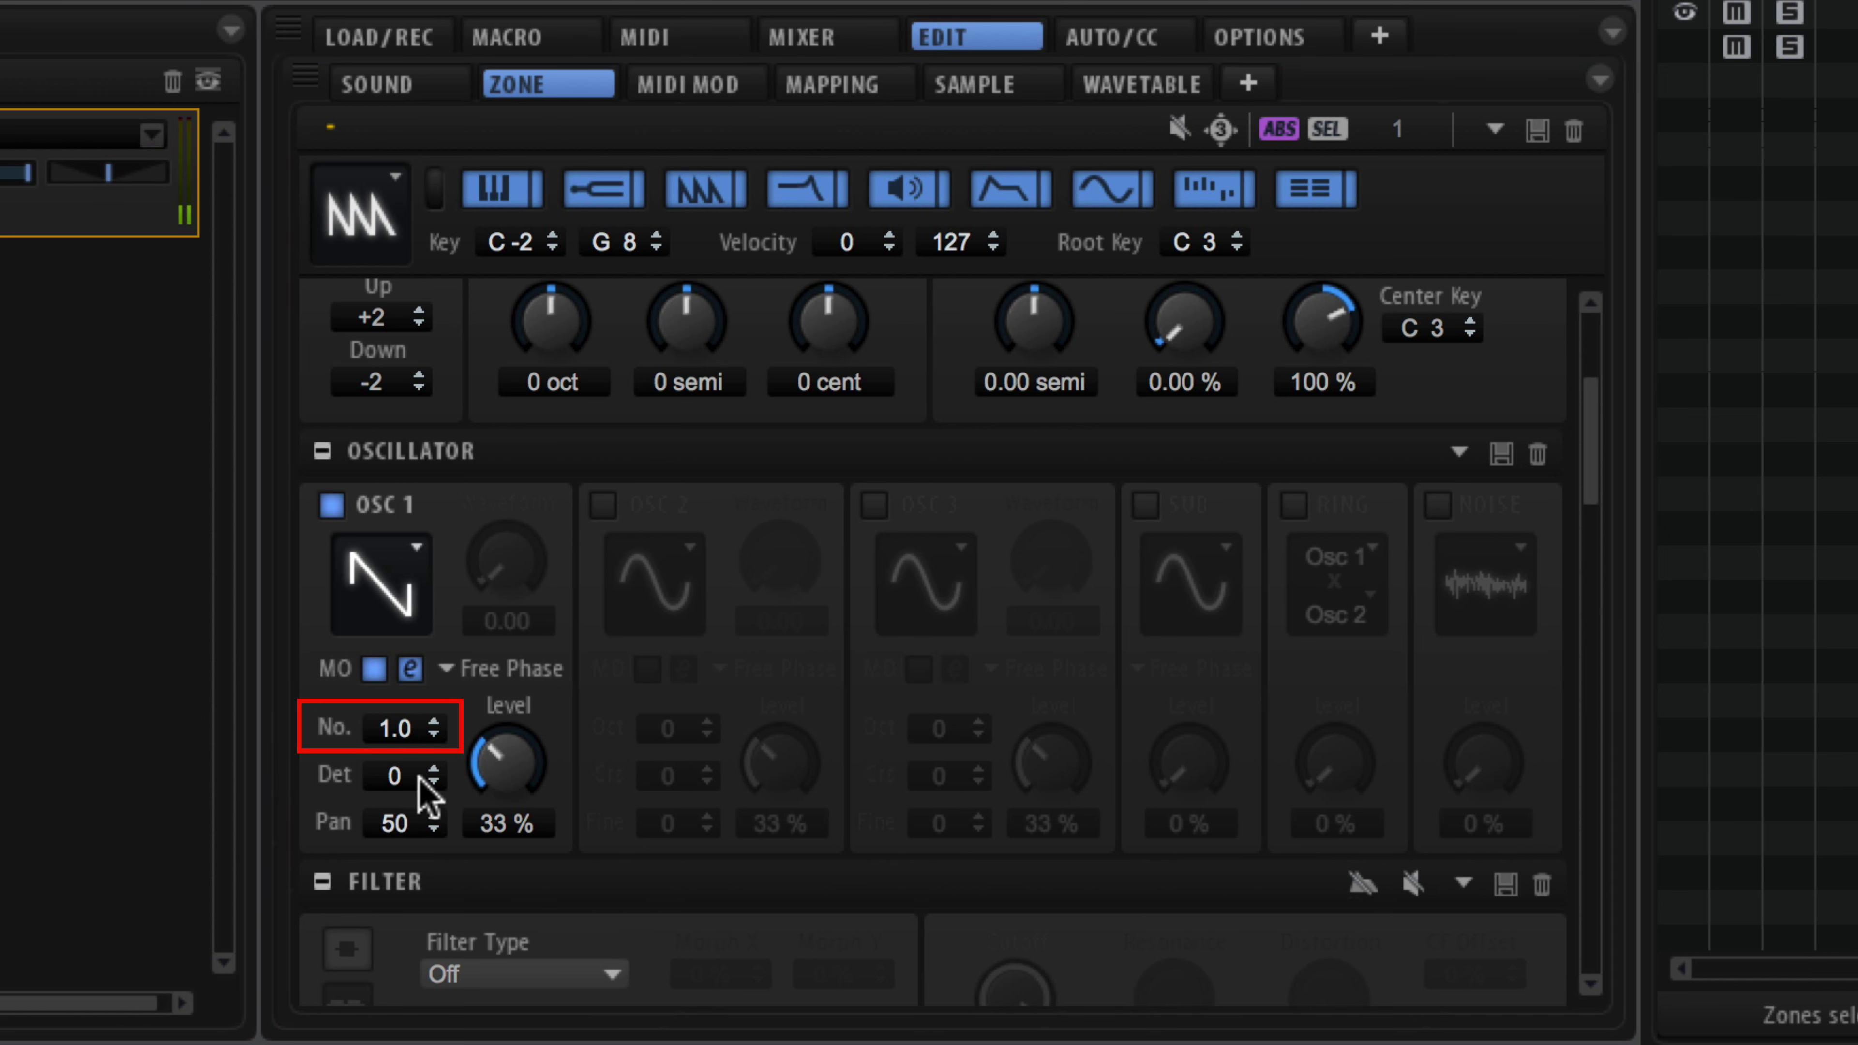
pyautogui.moveTo(395, 739); pyautogui.dragTo(437, 227)
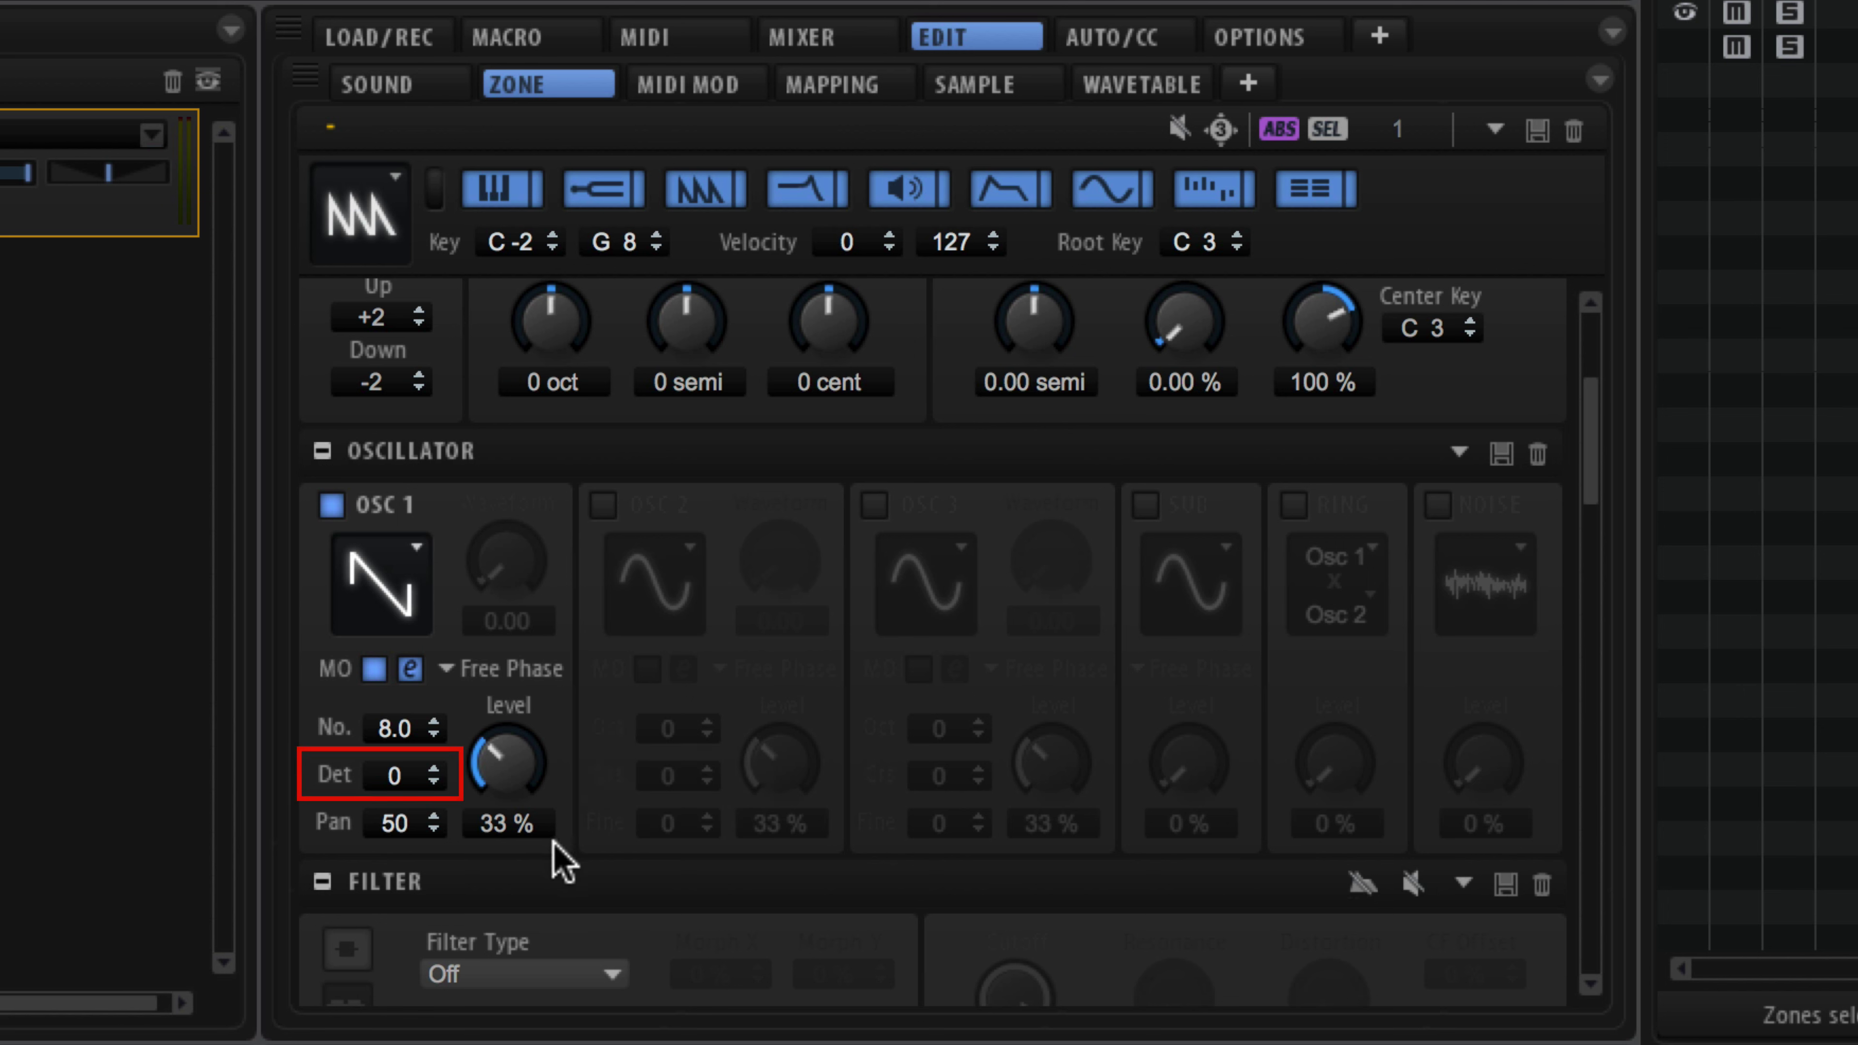
pyautogui.moveTo(398, 774); pyautogui.dragTo(417, 737)
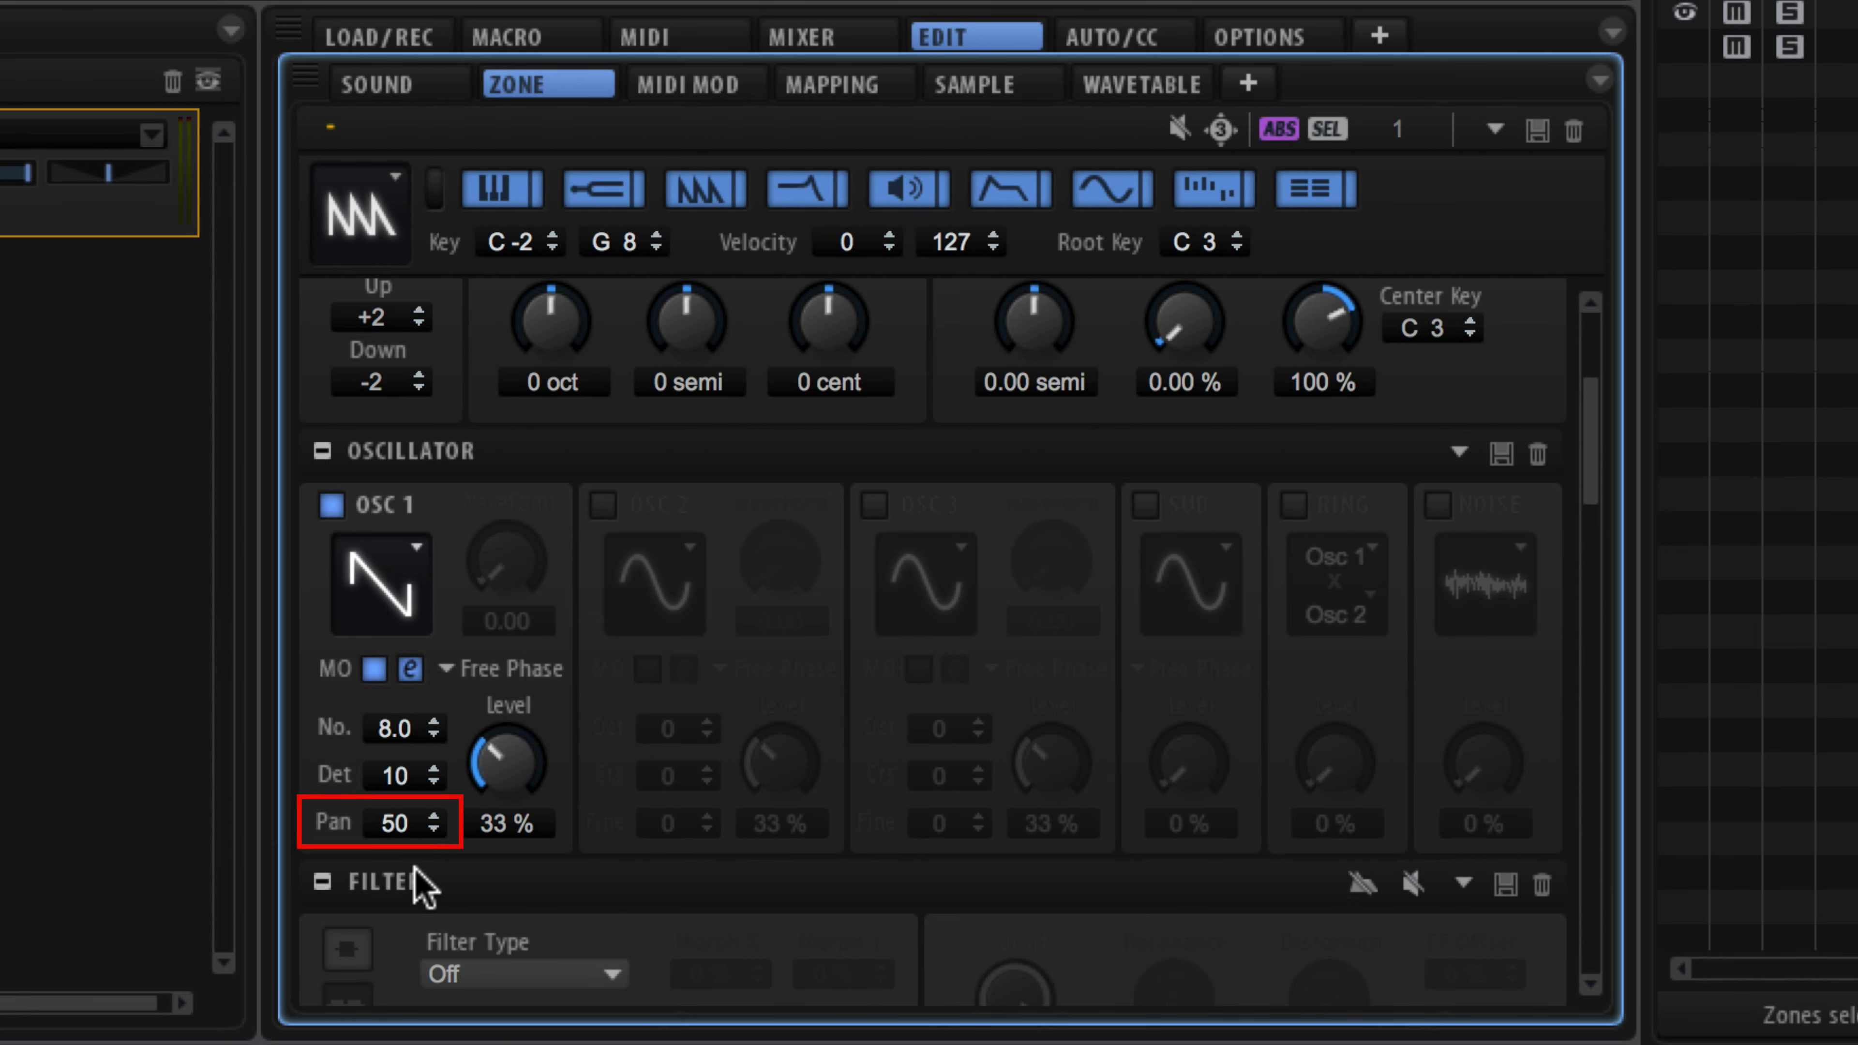
pyautogui.moveTo(405, 836); pyautogui.dragTo(402, 542)
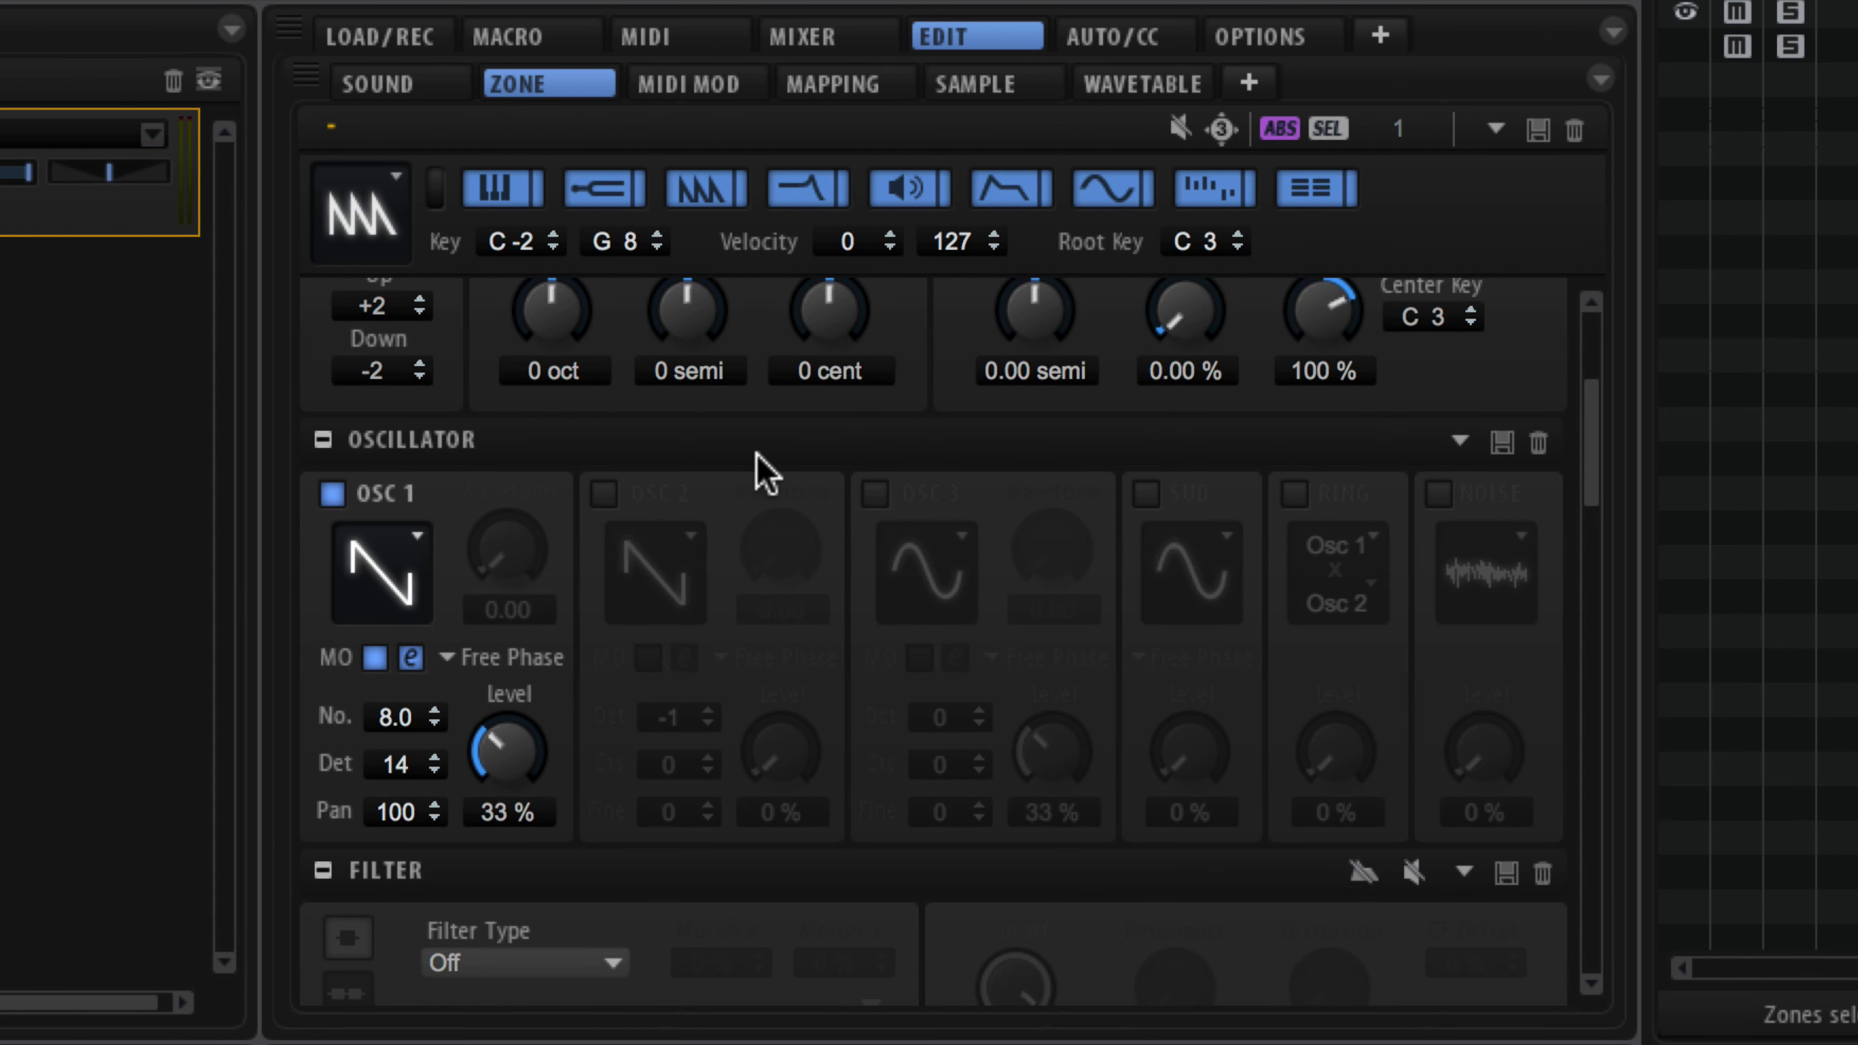
# Step: Enable oscillators 2 and 3 and switch on their multi-oscillator mode
pyautogui.click(603, 495)
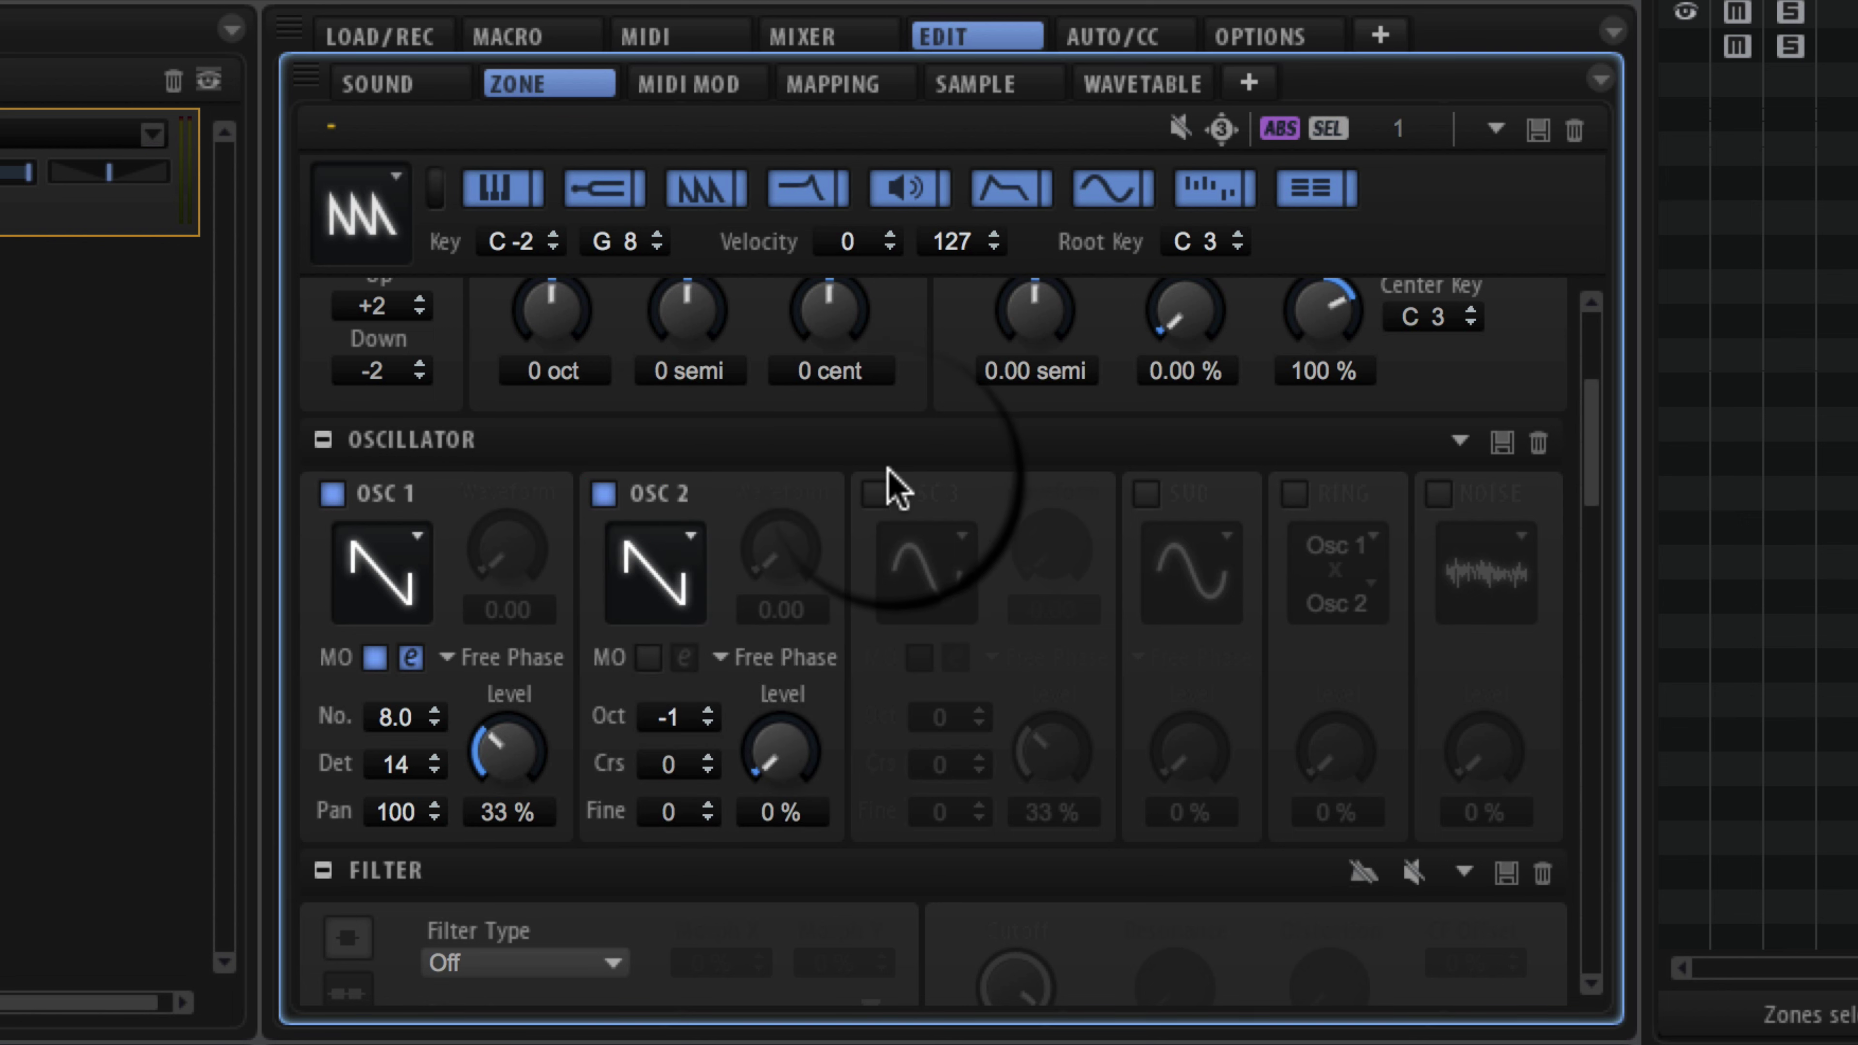
pyautogui.click(877, 490)
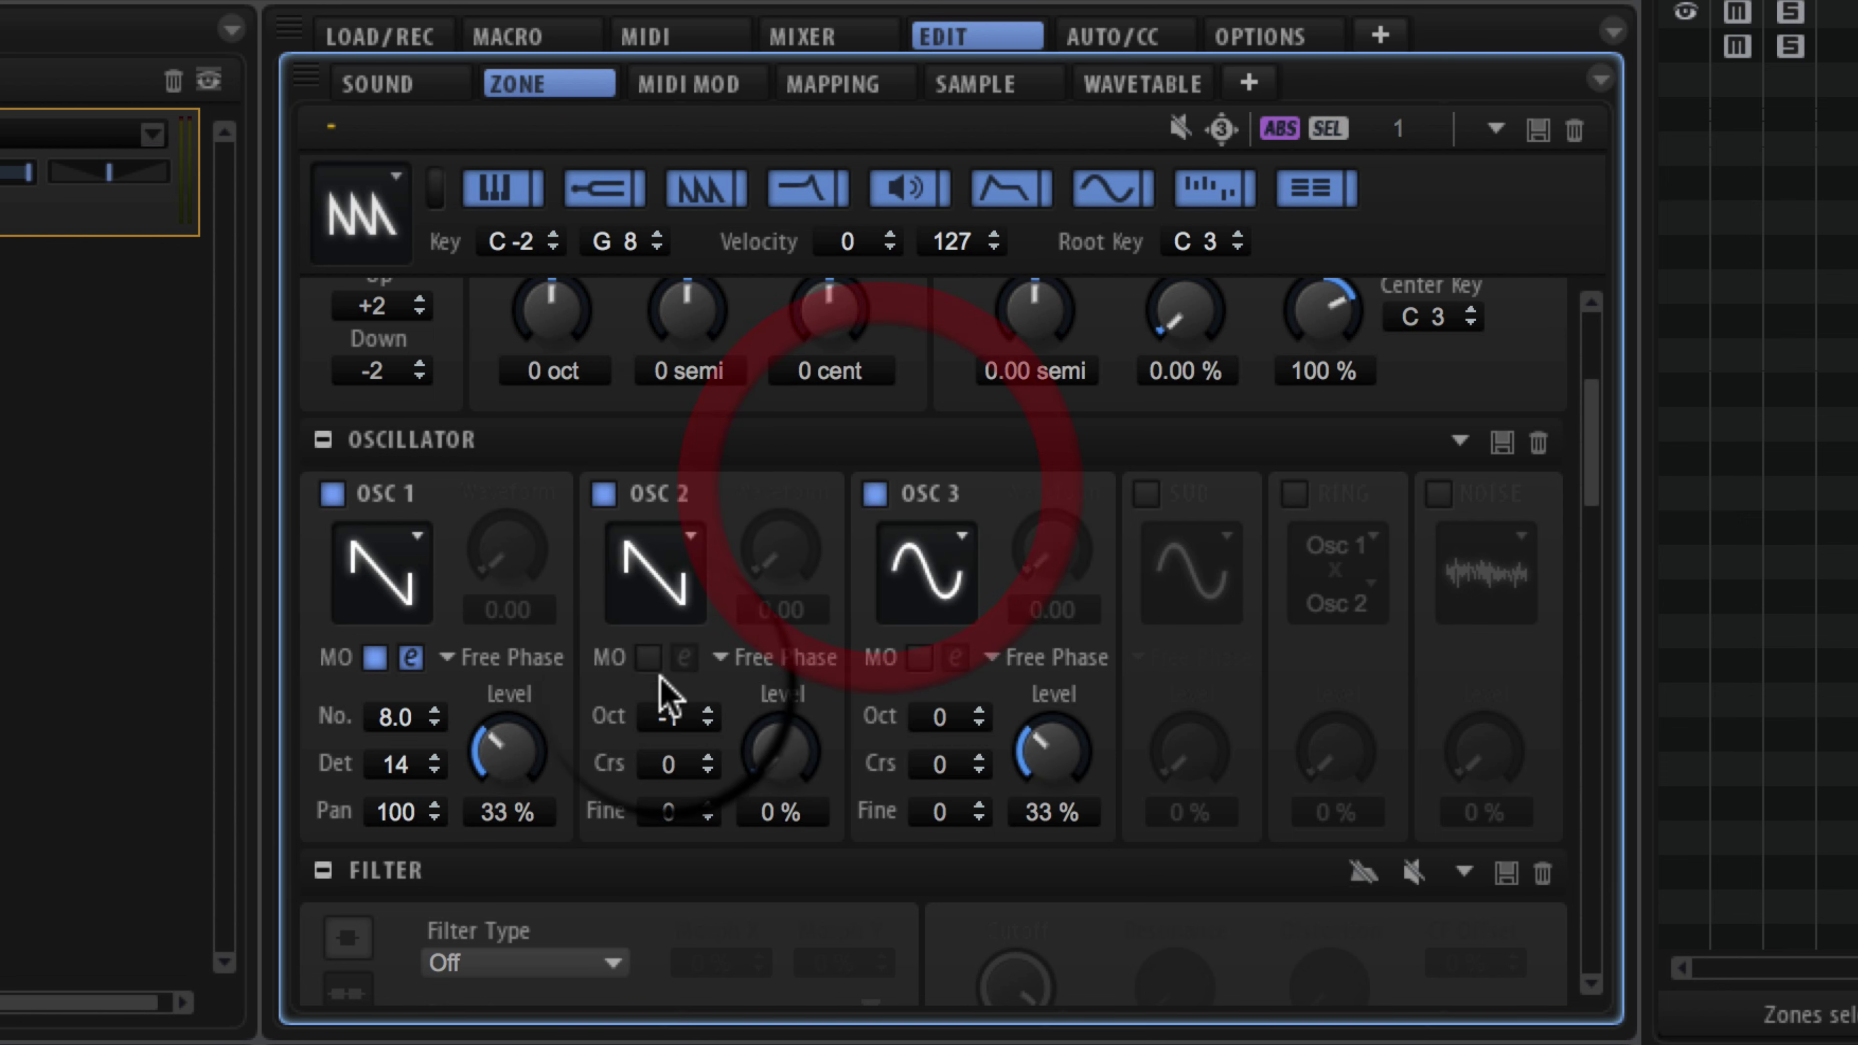
pyautogui.click(921, 657)
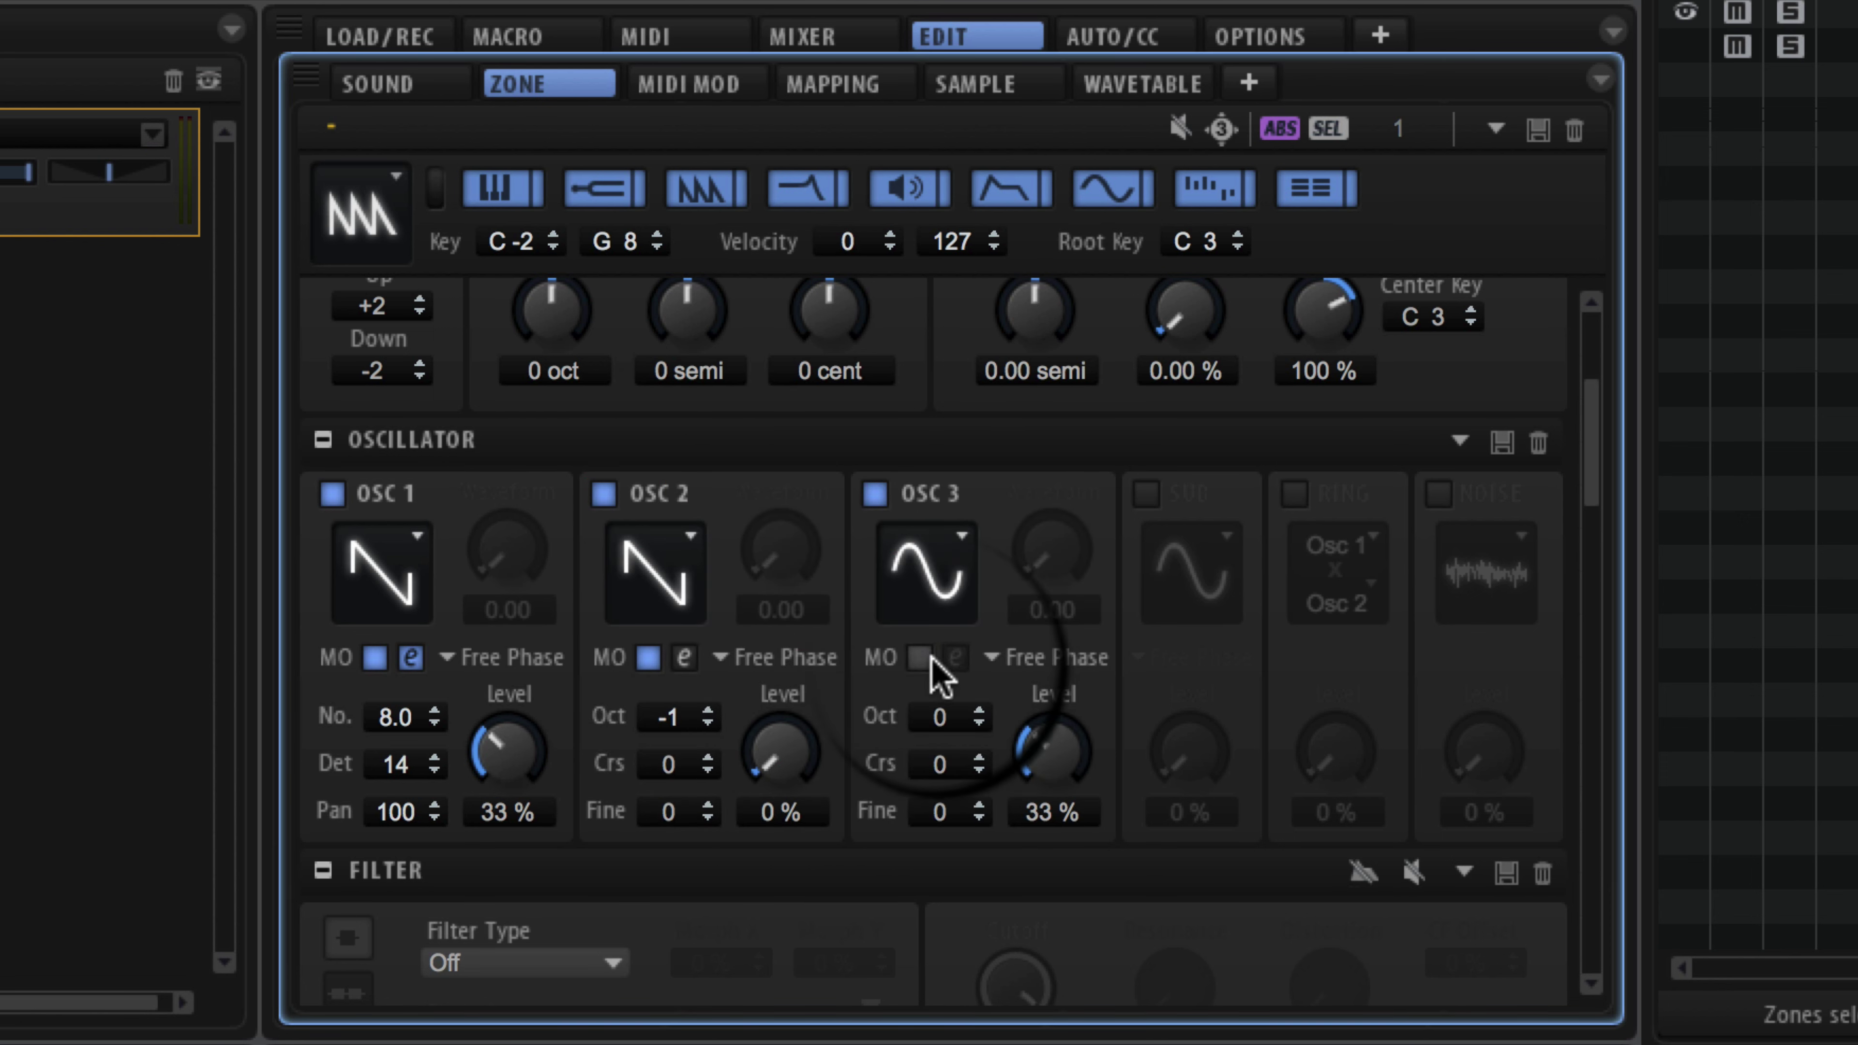
# Step: Try switching on Unison in the zone's voice control settings
pyautogui.moveTo(1590, 479); pyautogui.dragTo(1600, 382)
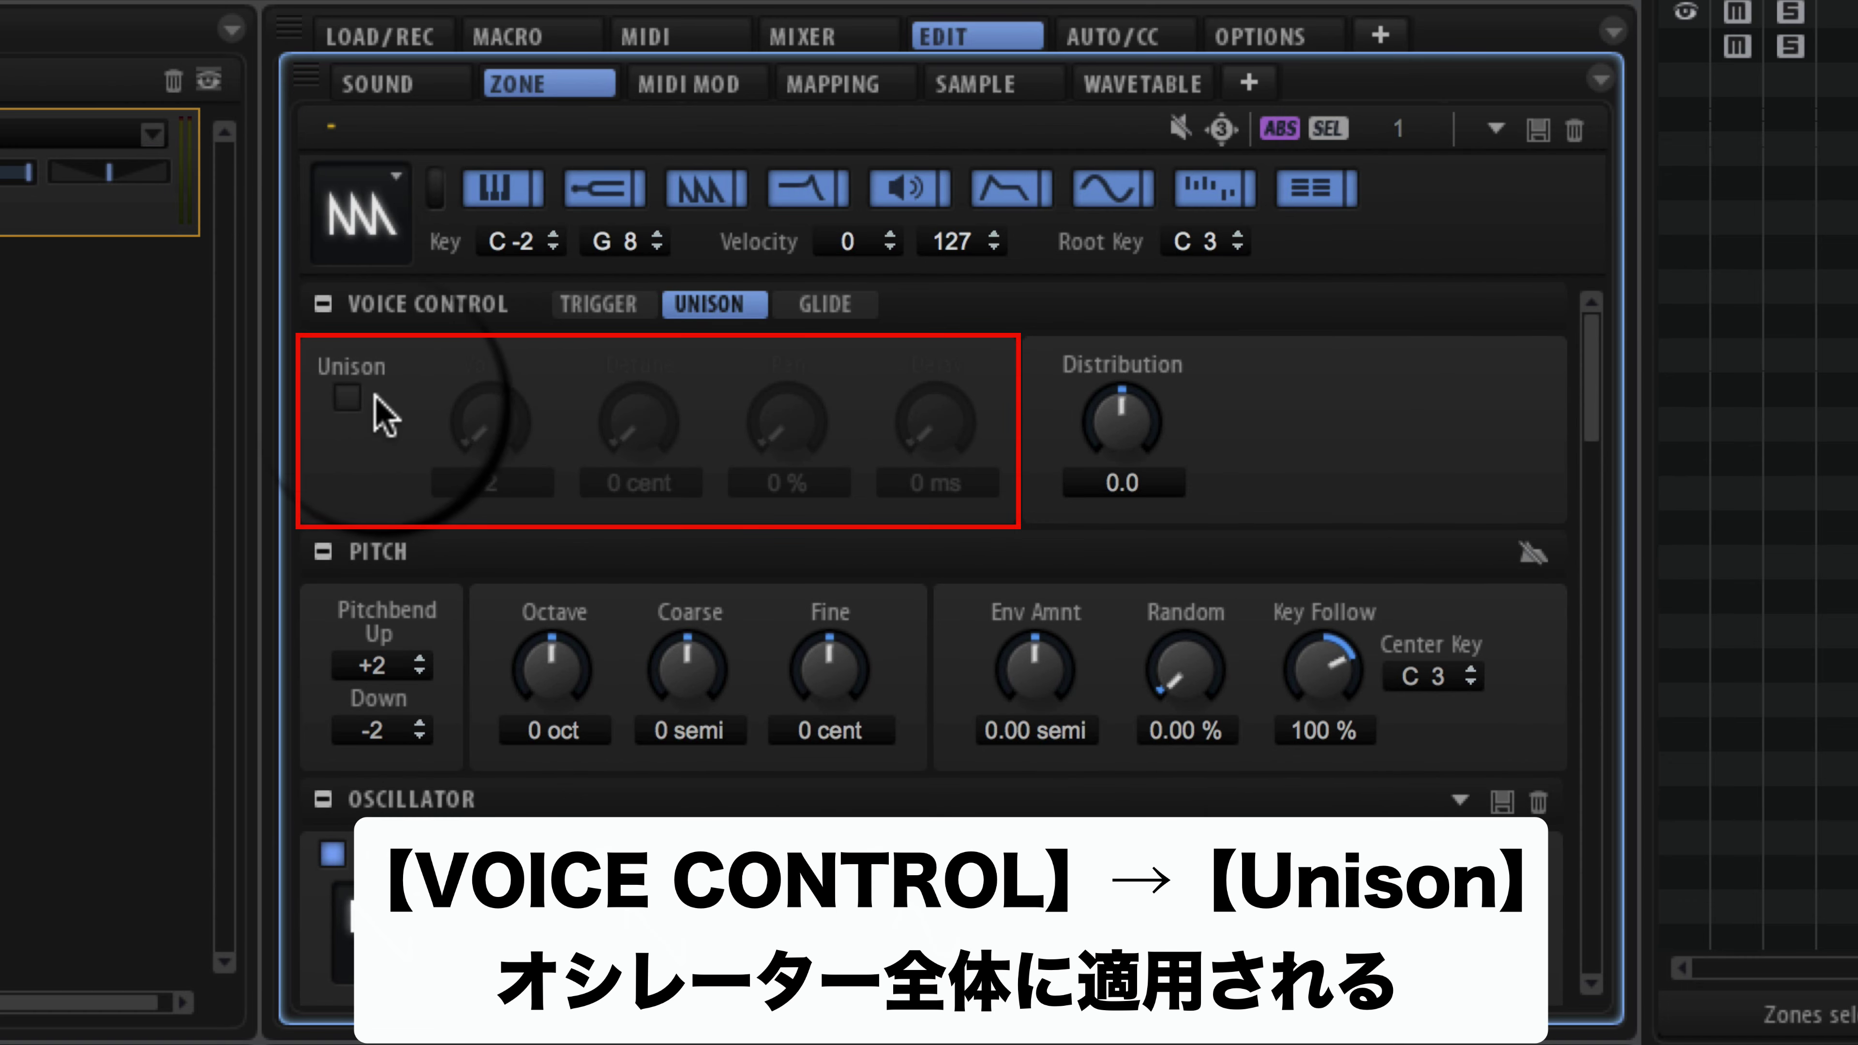
pyautogui.click(347, 397)
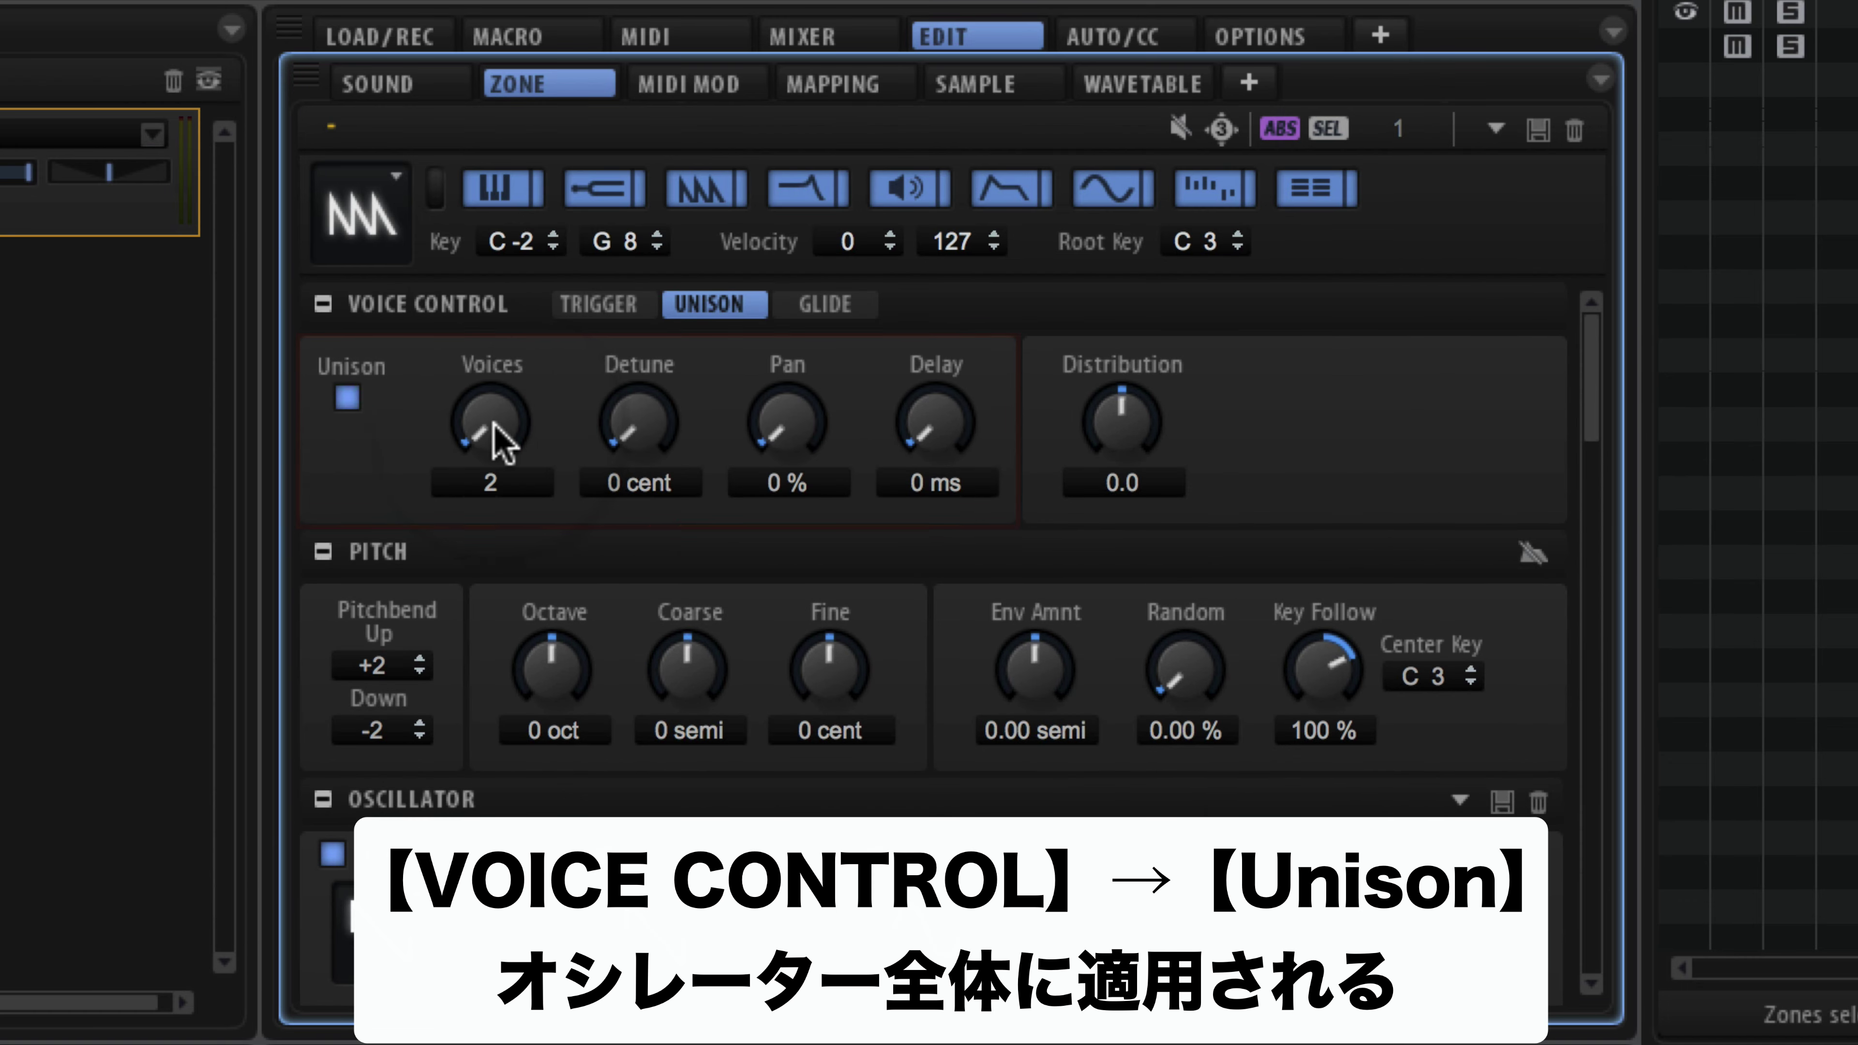
pyautogui.scroll(-5, 753, 808)
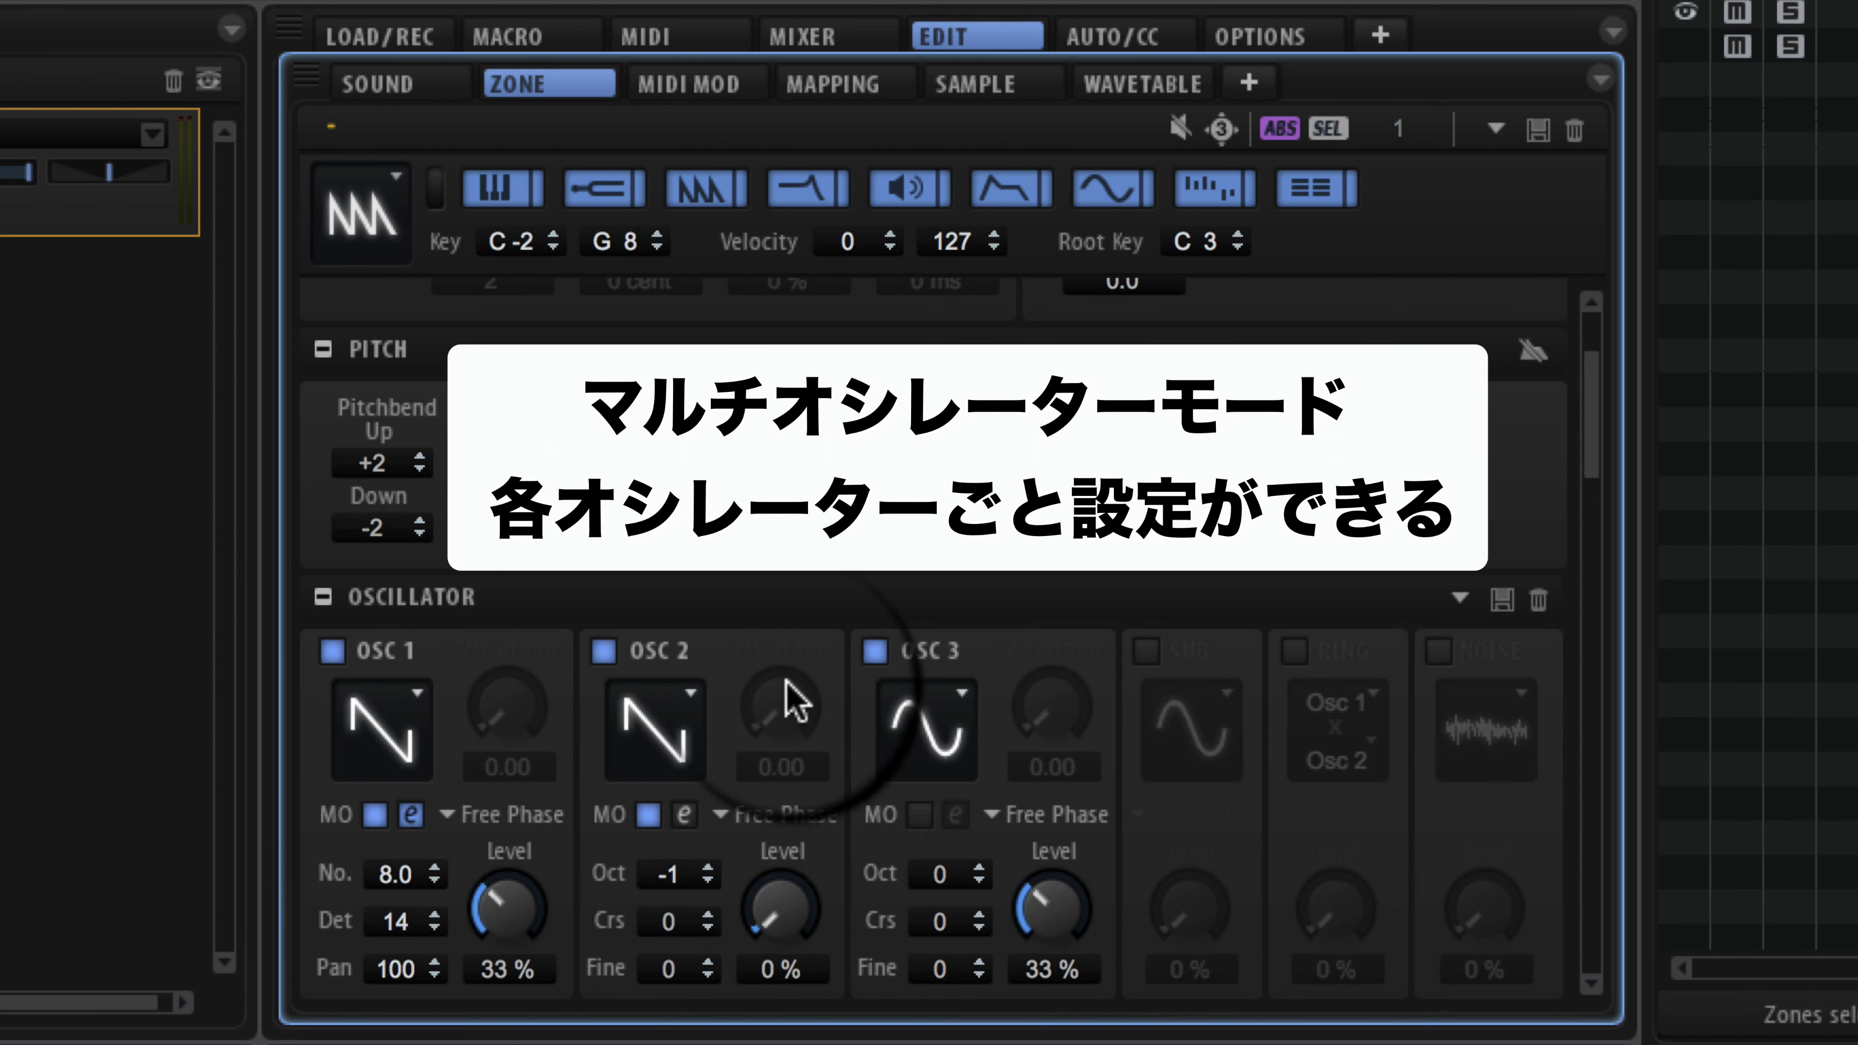
# Step: Disable oscillator 3, switch off oscillator 2's multi-oscillator mode and raise oscillator 2's level to 56 %
pyautogui.click(874, 650)
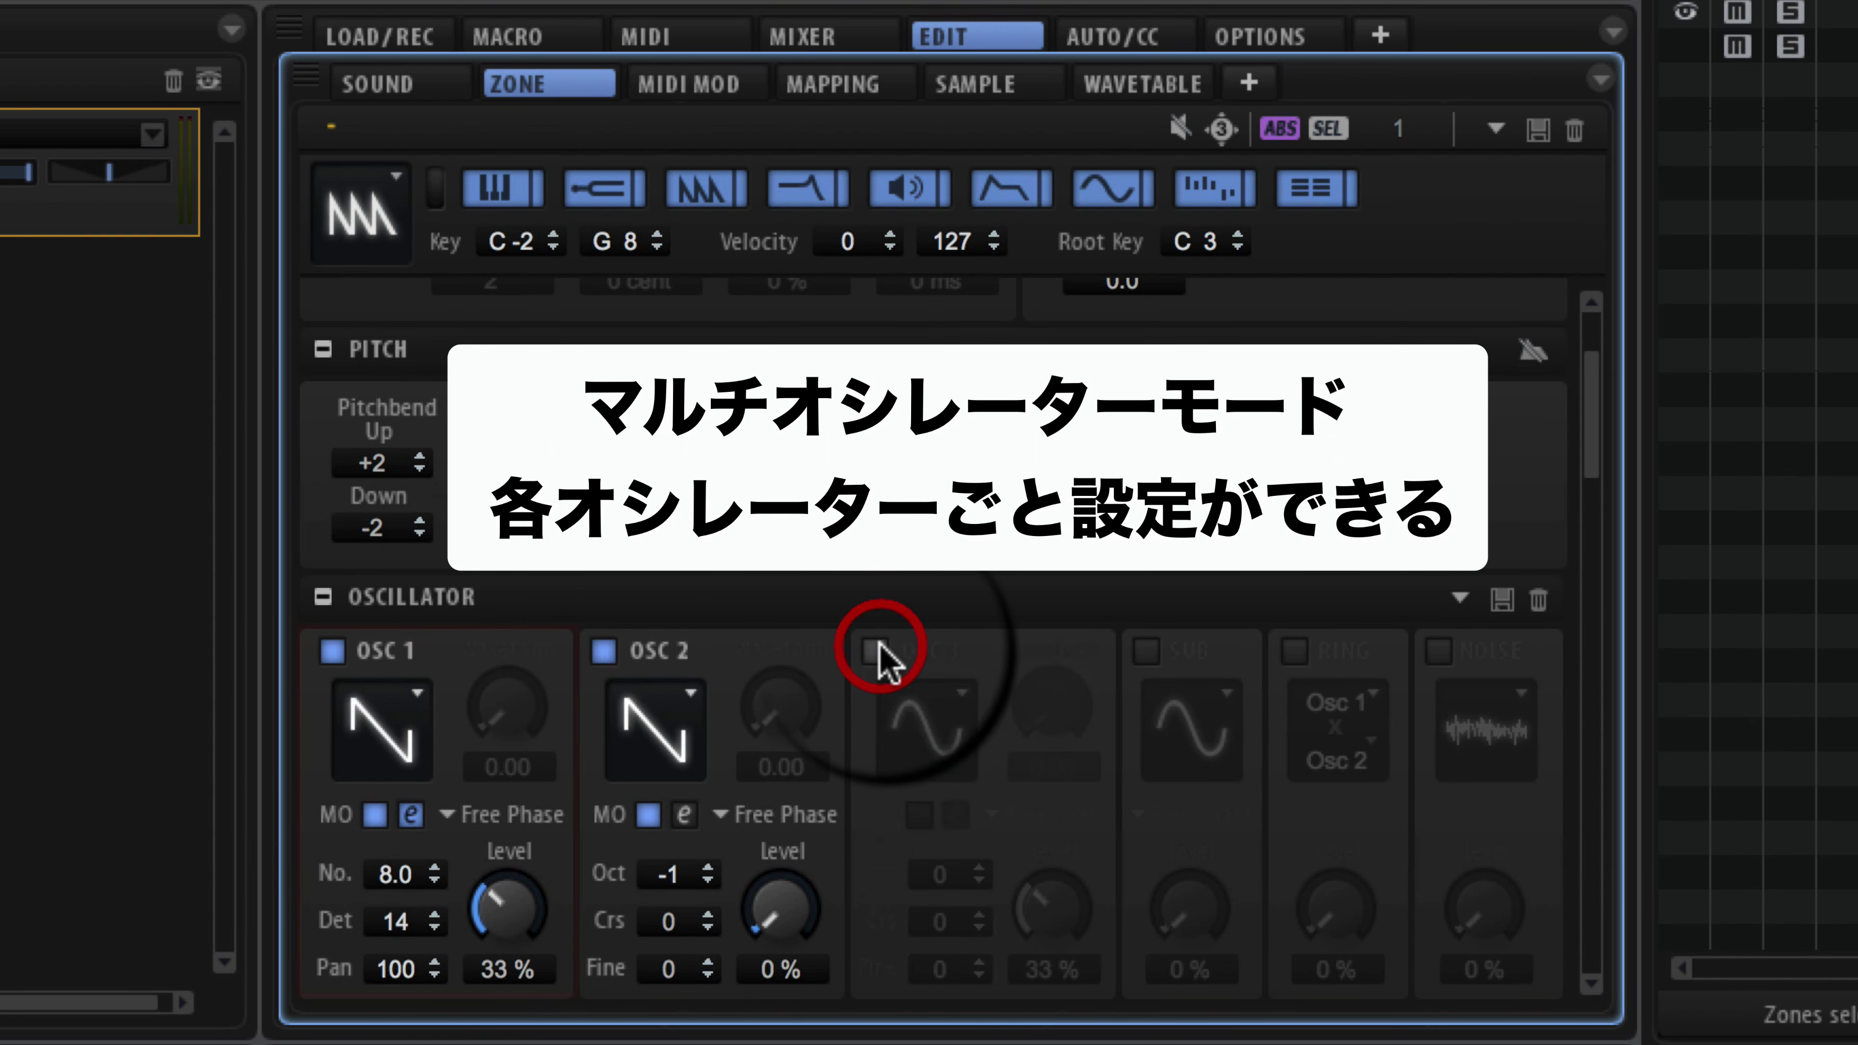
pyautogui.click(648, 814)
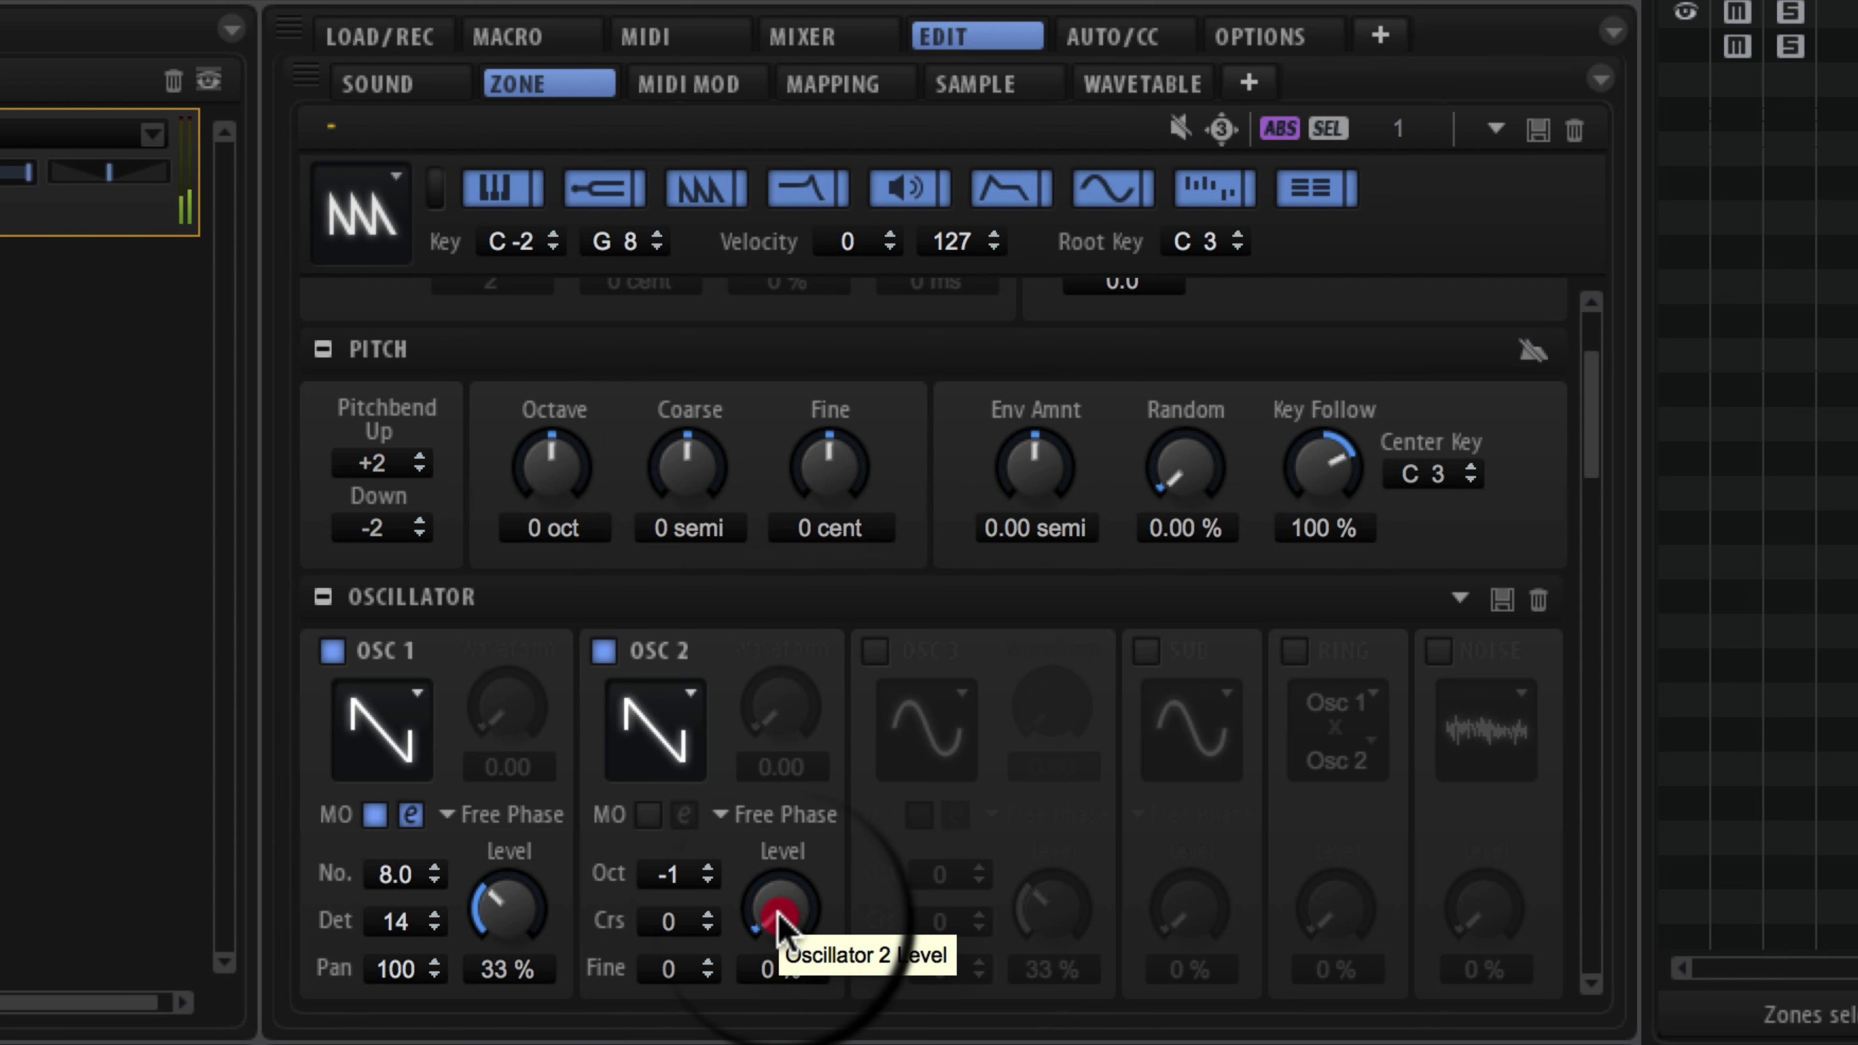
pyautogui.moveTo(779, 924); pyautogui.dragTo(814, 792)
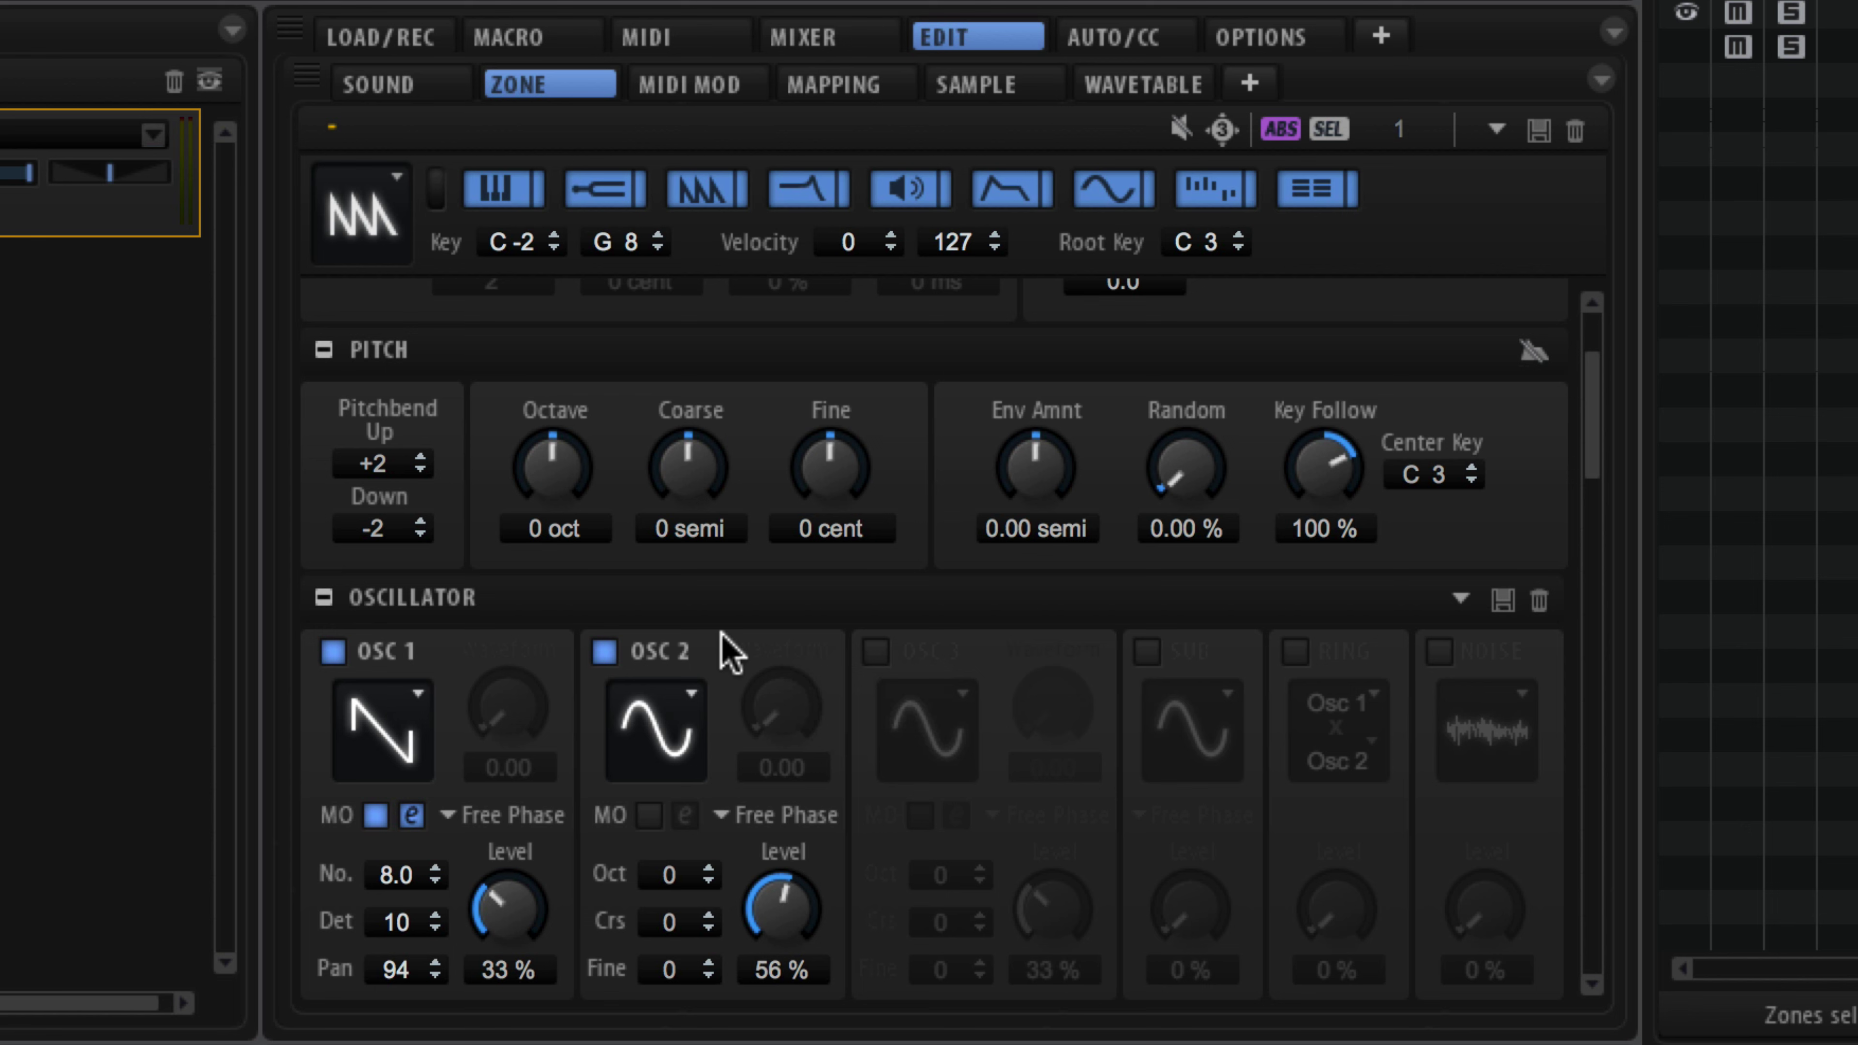
# Step: Enable oscillator 3, switch on multi-oscillator mode for oscillators 2 and 3, and set both waveforms to Saw
pyautogui.click(875, 650)
pyautogui.click(647, 815)
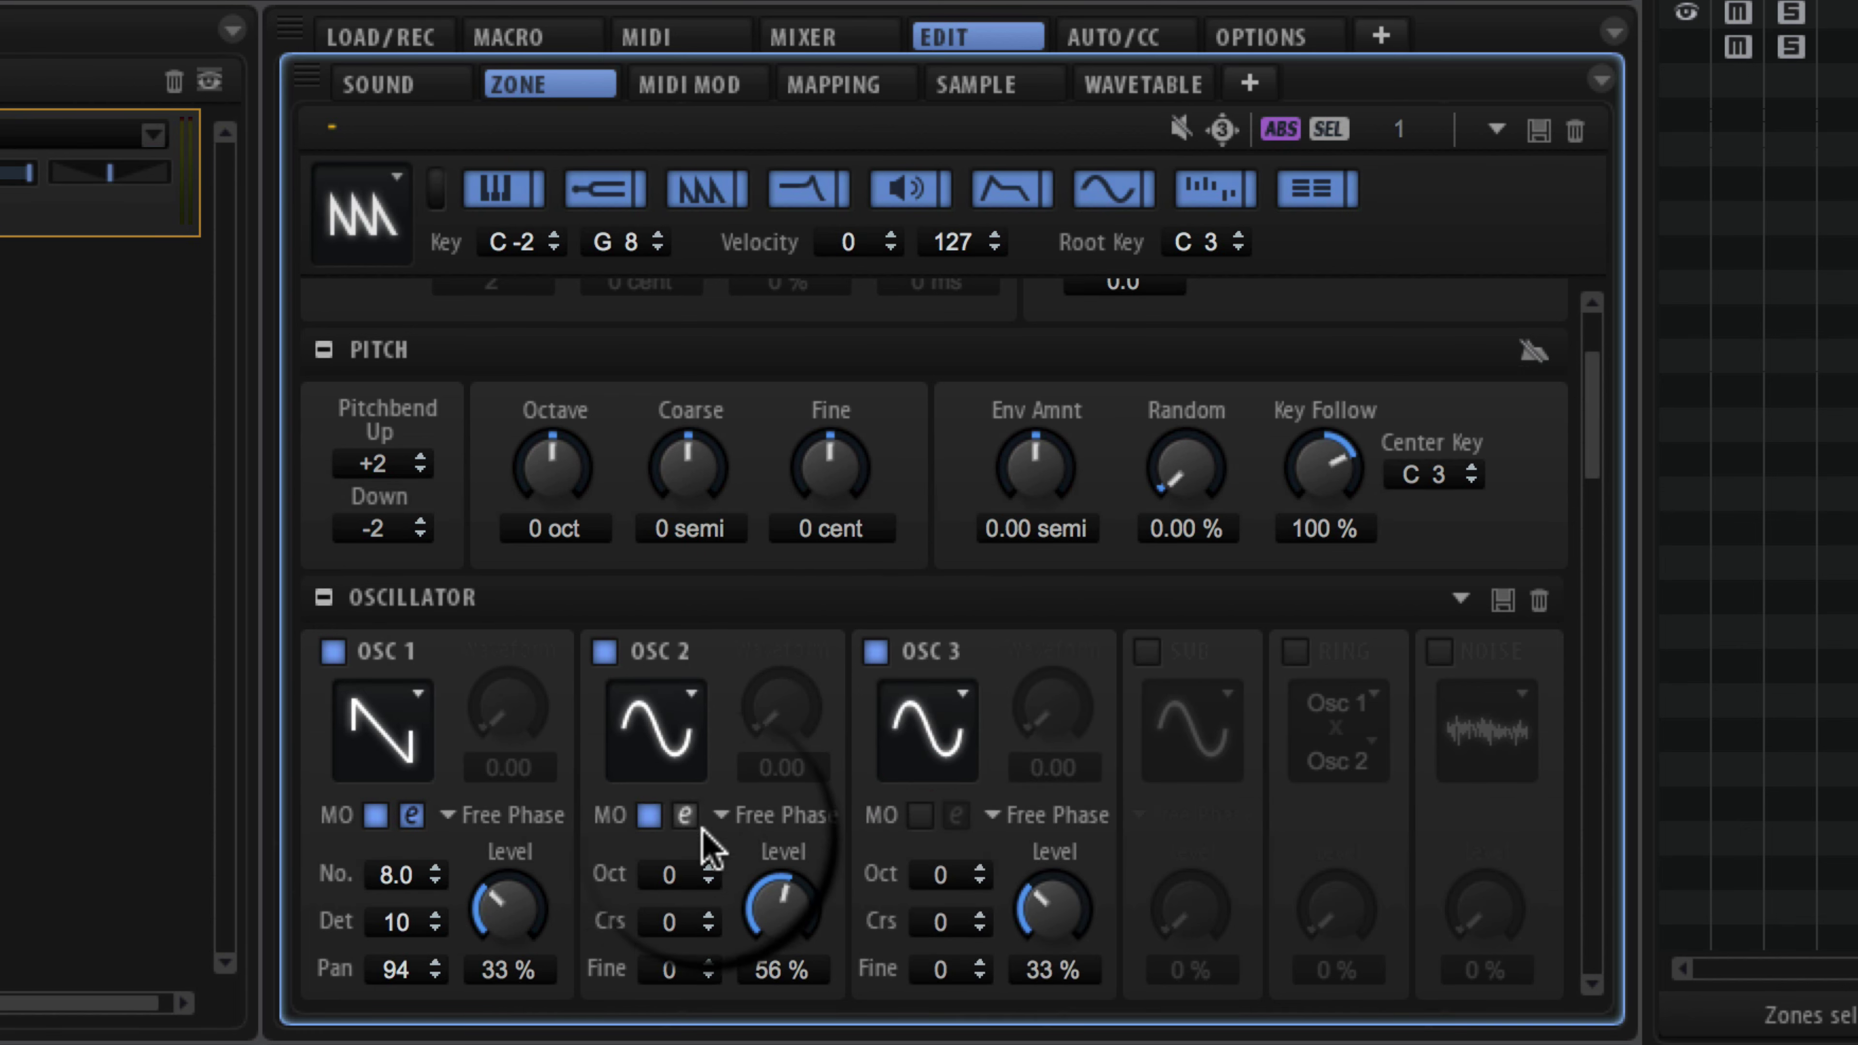
pyautogui.click(922, 816)
pyautogui.click(656, 732)
pyautogui.click(673, 777)
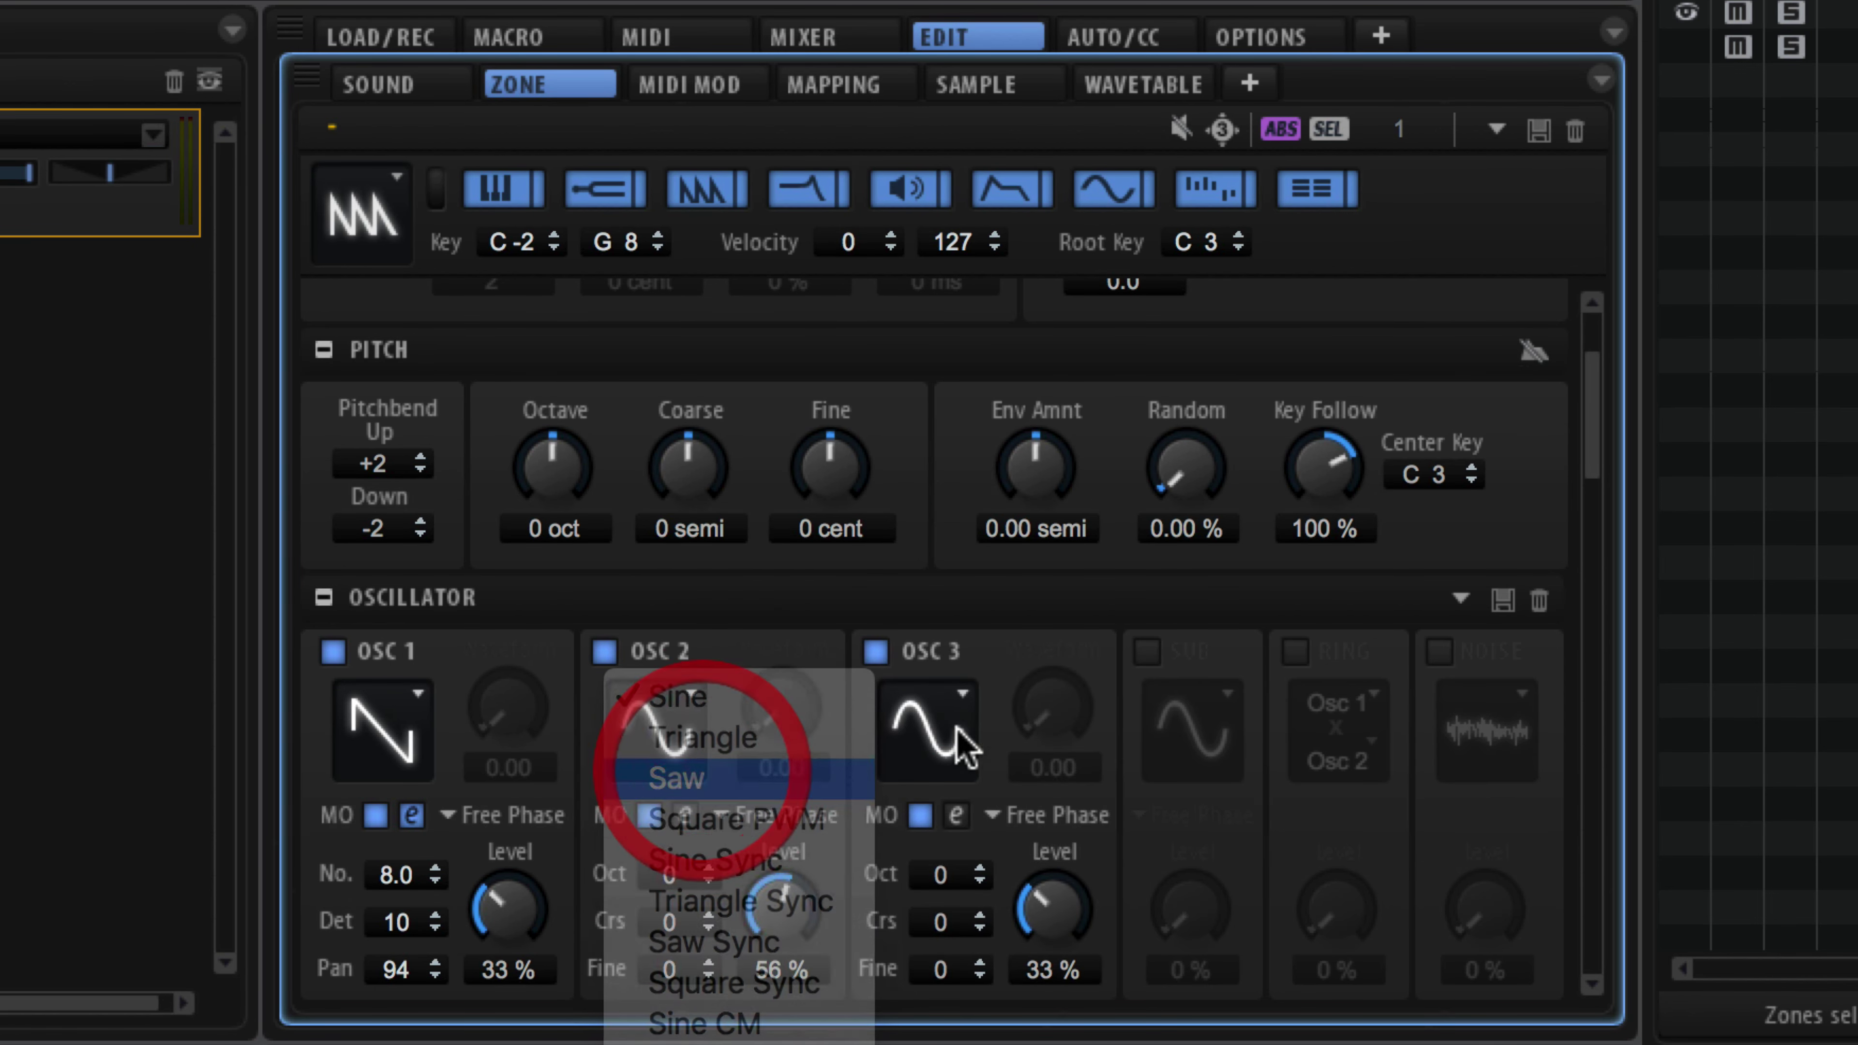
pyautogui.click(929, 732)
pyautogui.click(949, 779)
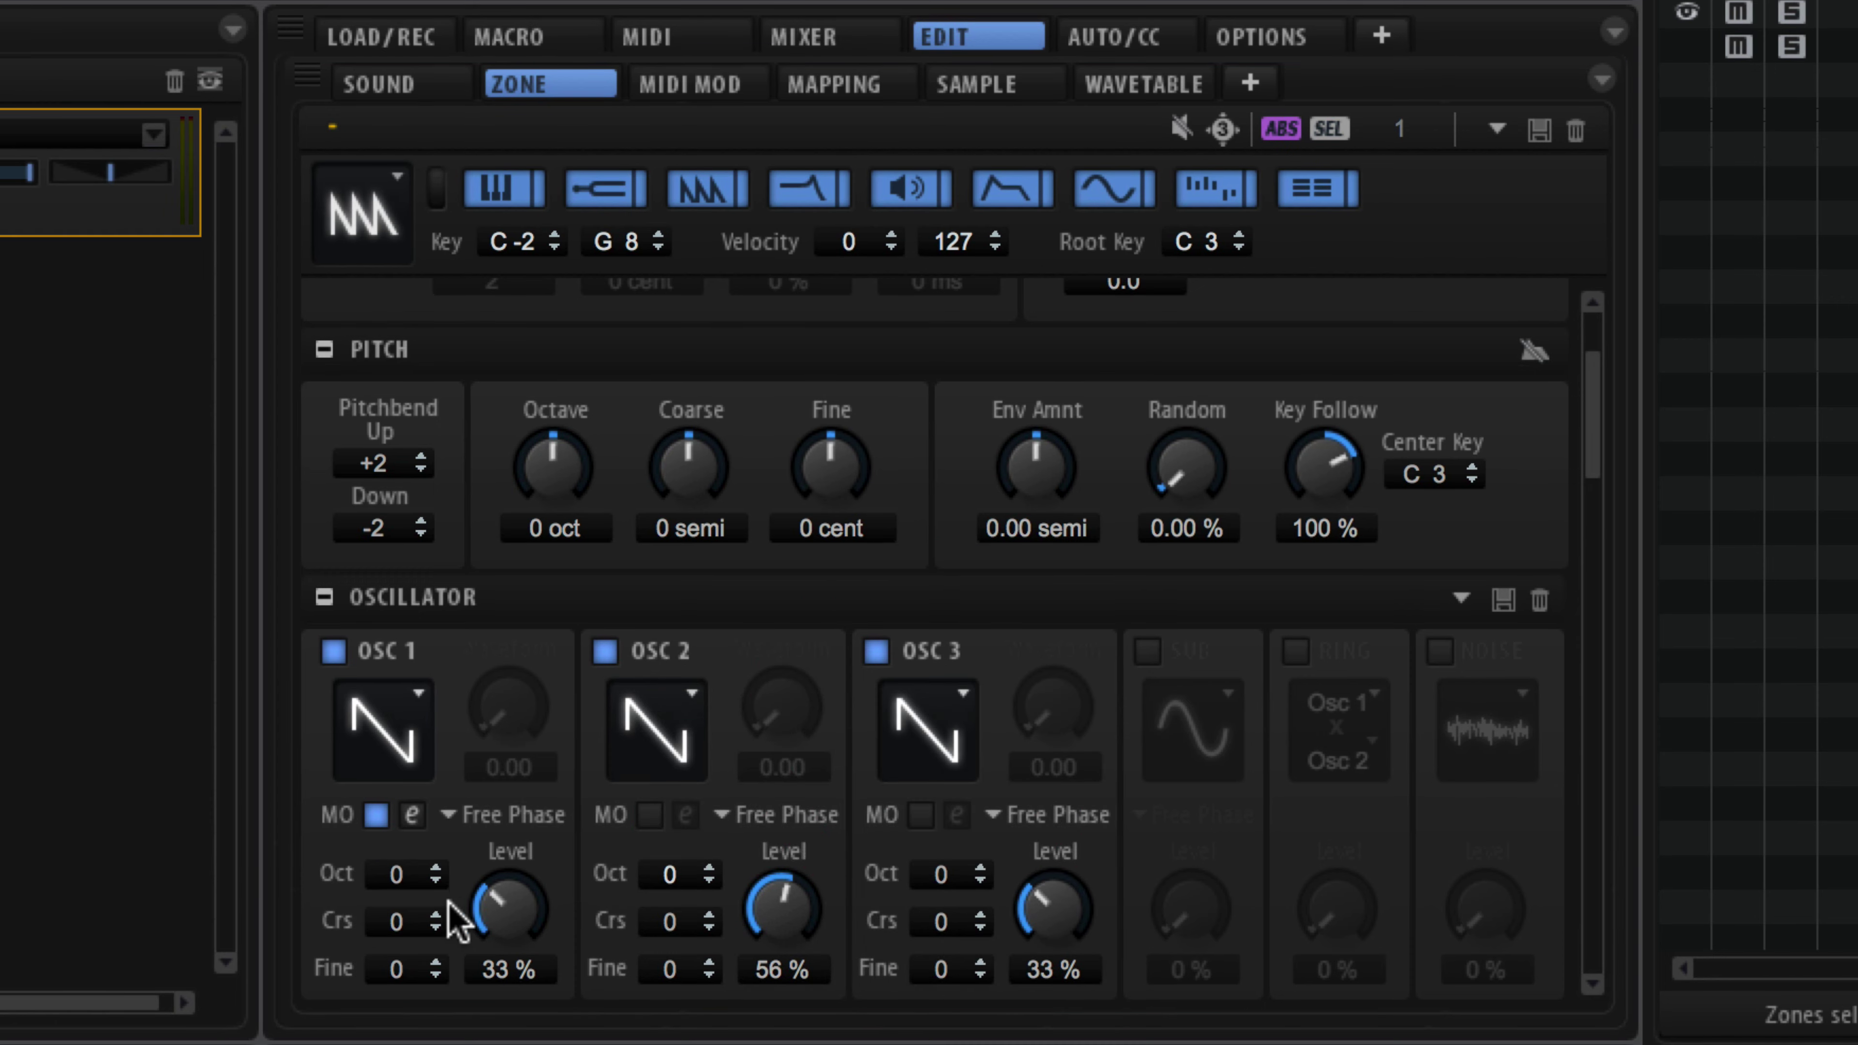
# Step: Set oscillator 2's octave to -1 and oscillator 3's octave to -2
pyautogui.click(391, 878)
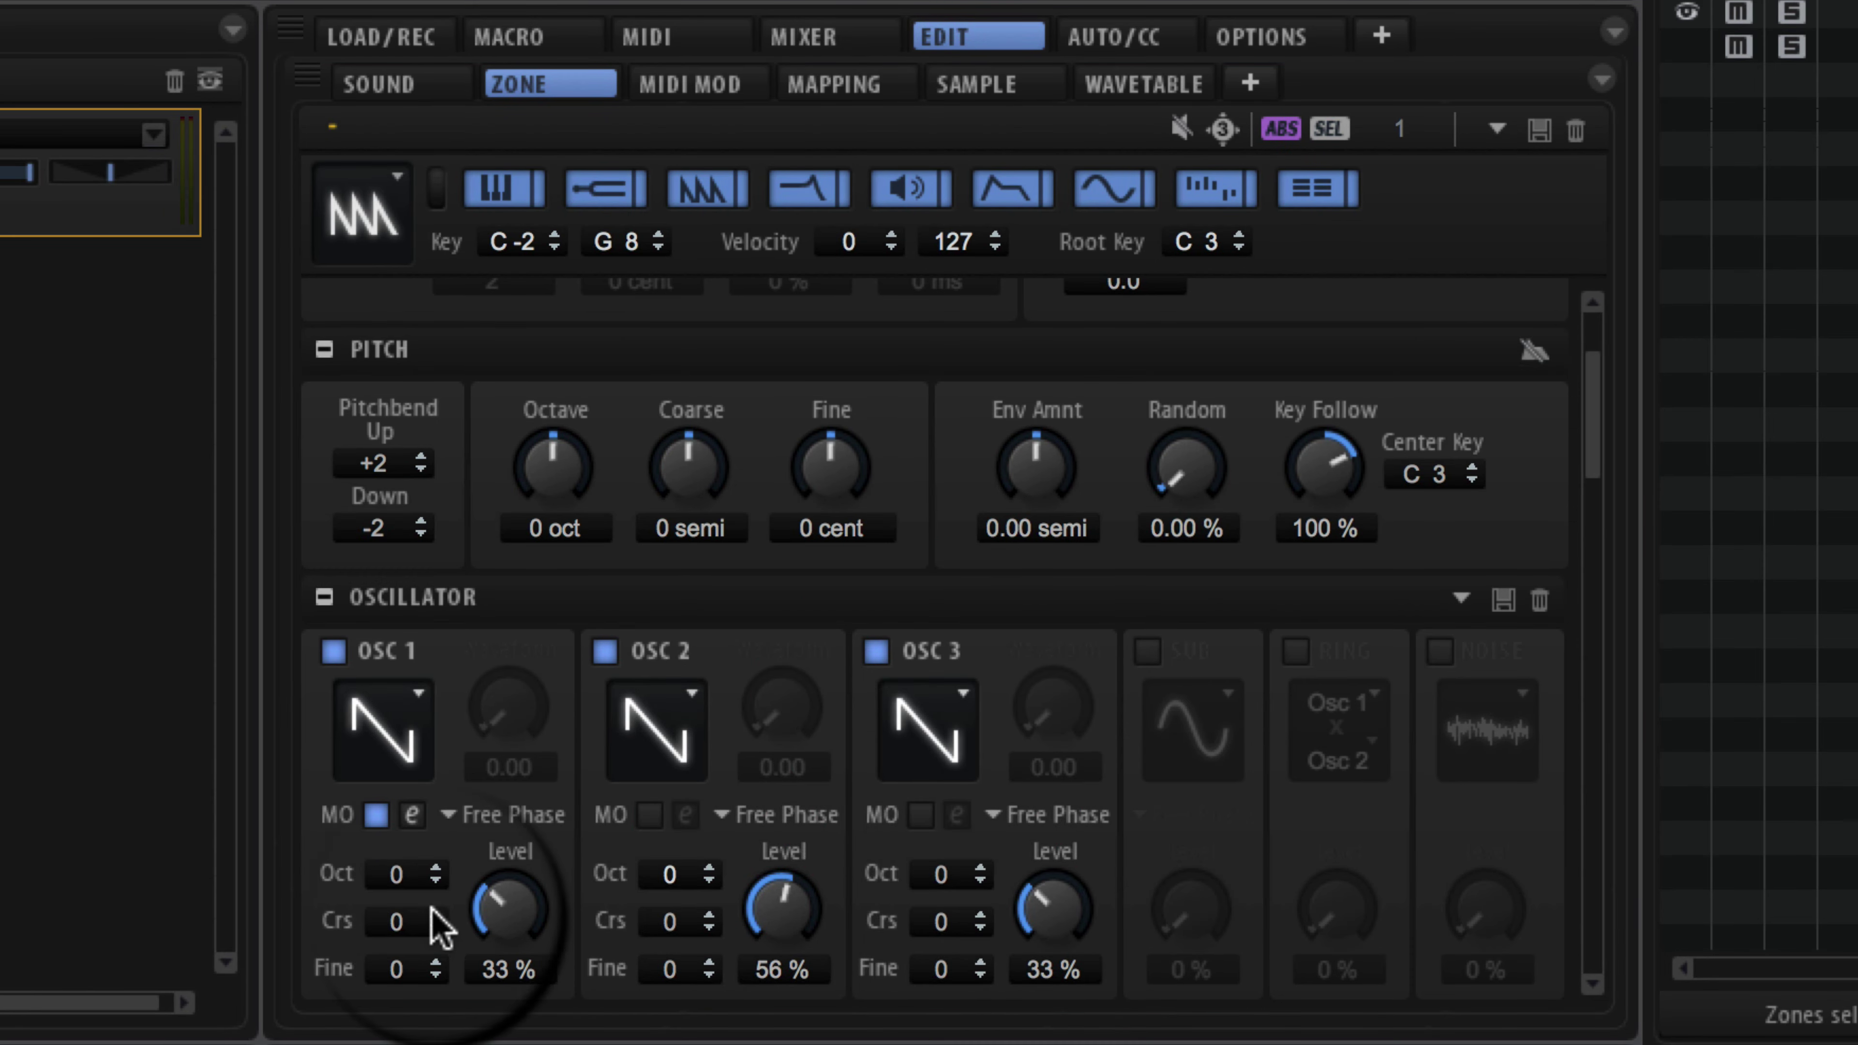
pyautogui.click(709, 881)
pyautogui.click(979, 881)
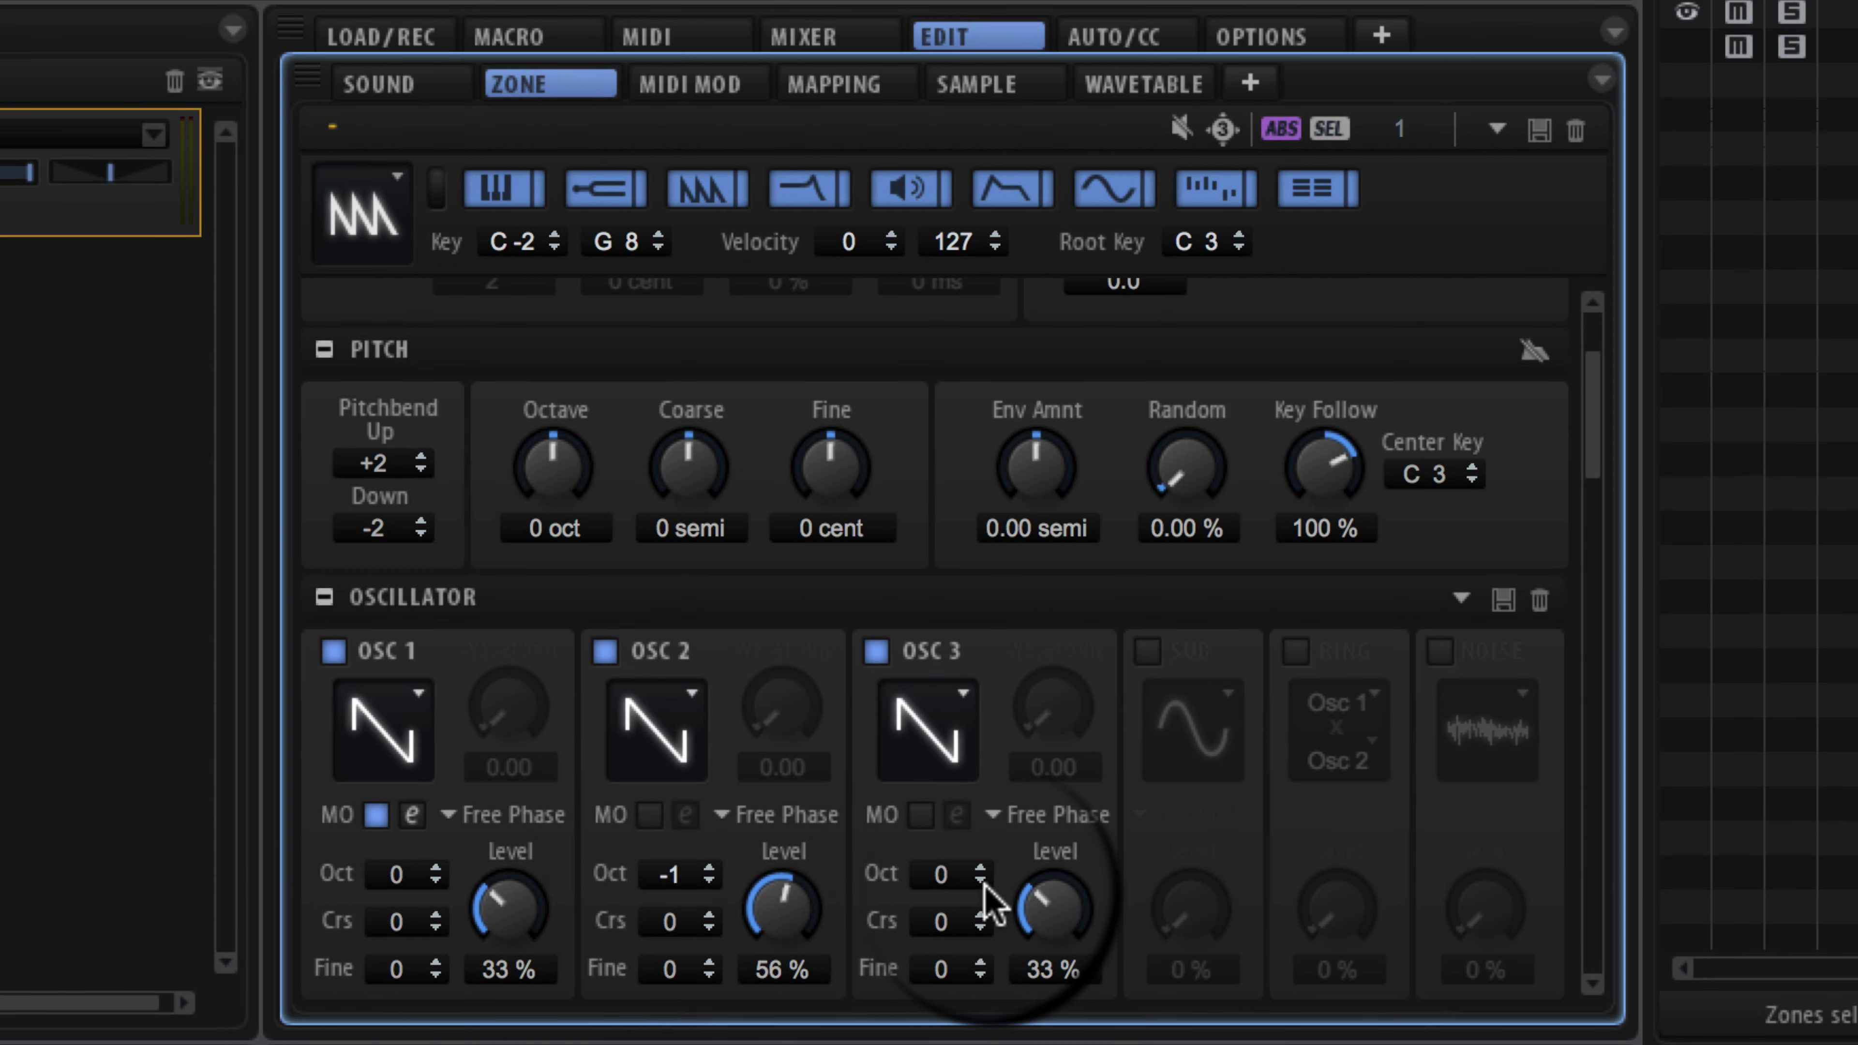
pyautogui.click(980, 884)
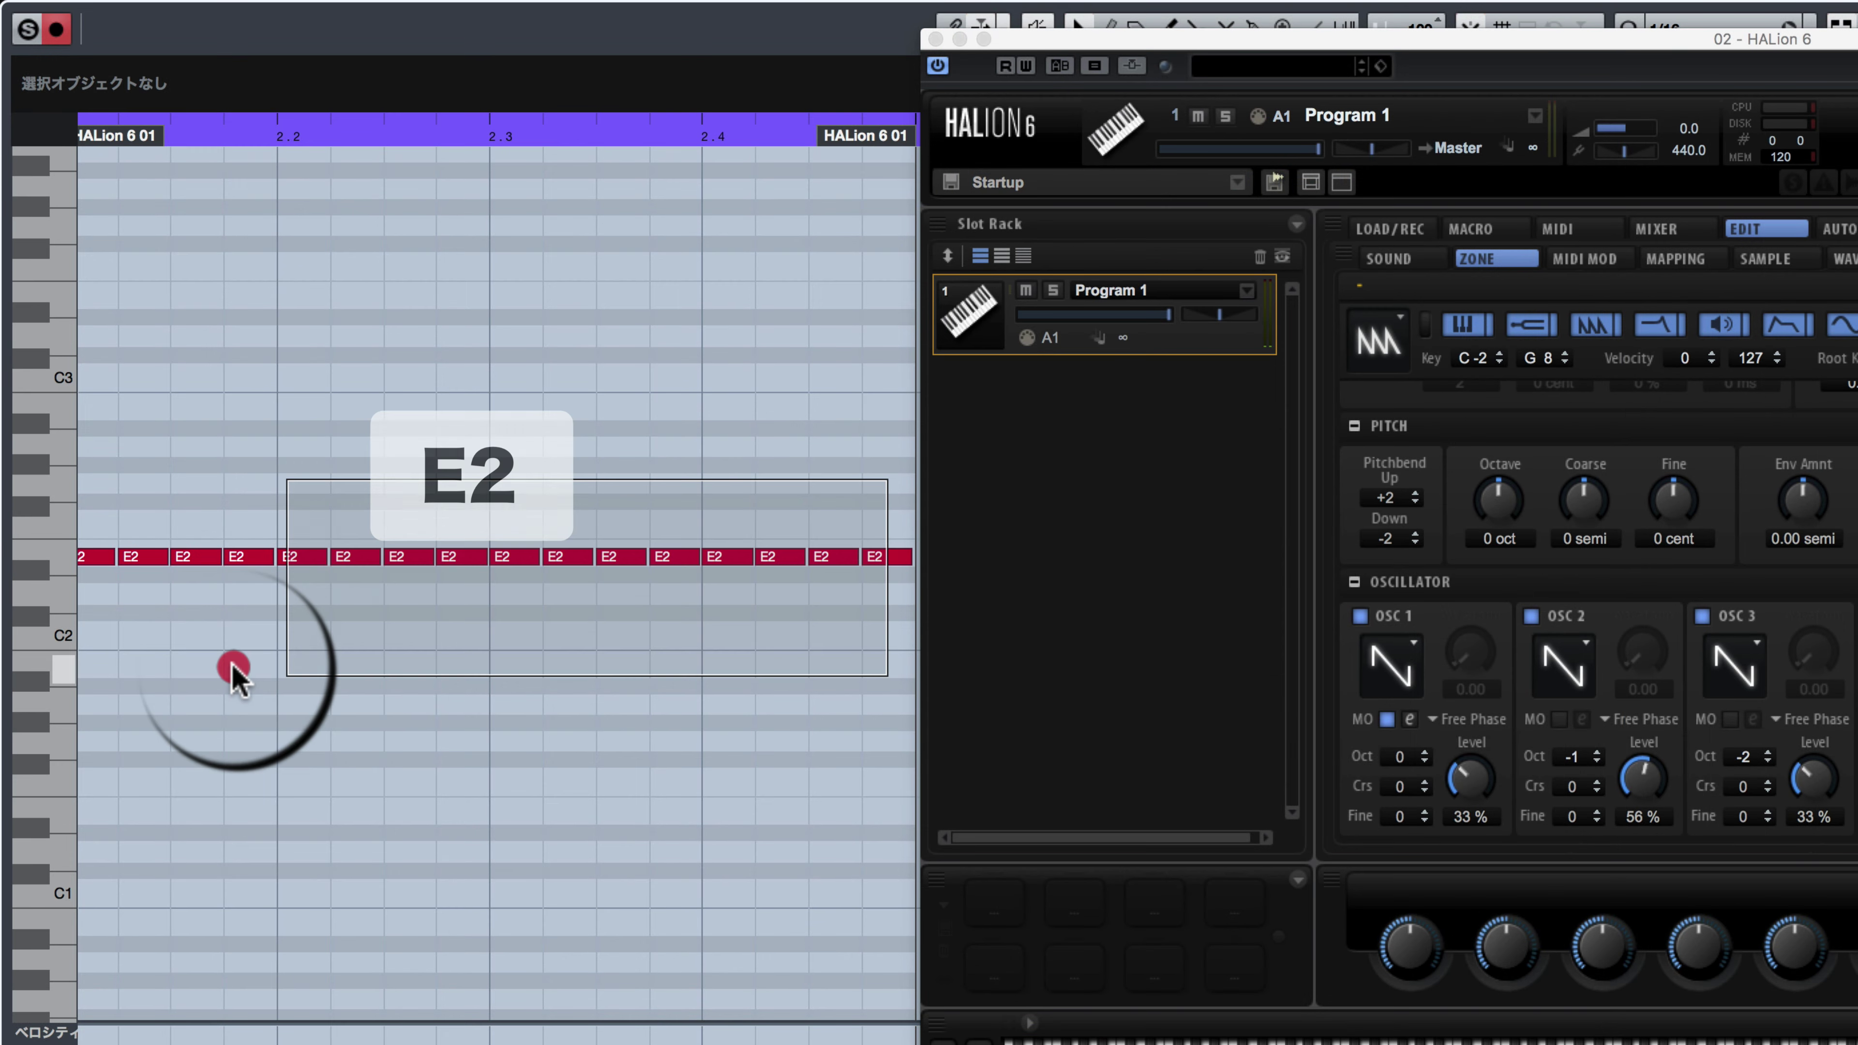
pyautogui.moveTo(233, 668); pyautogui.dragTo(92, 656)
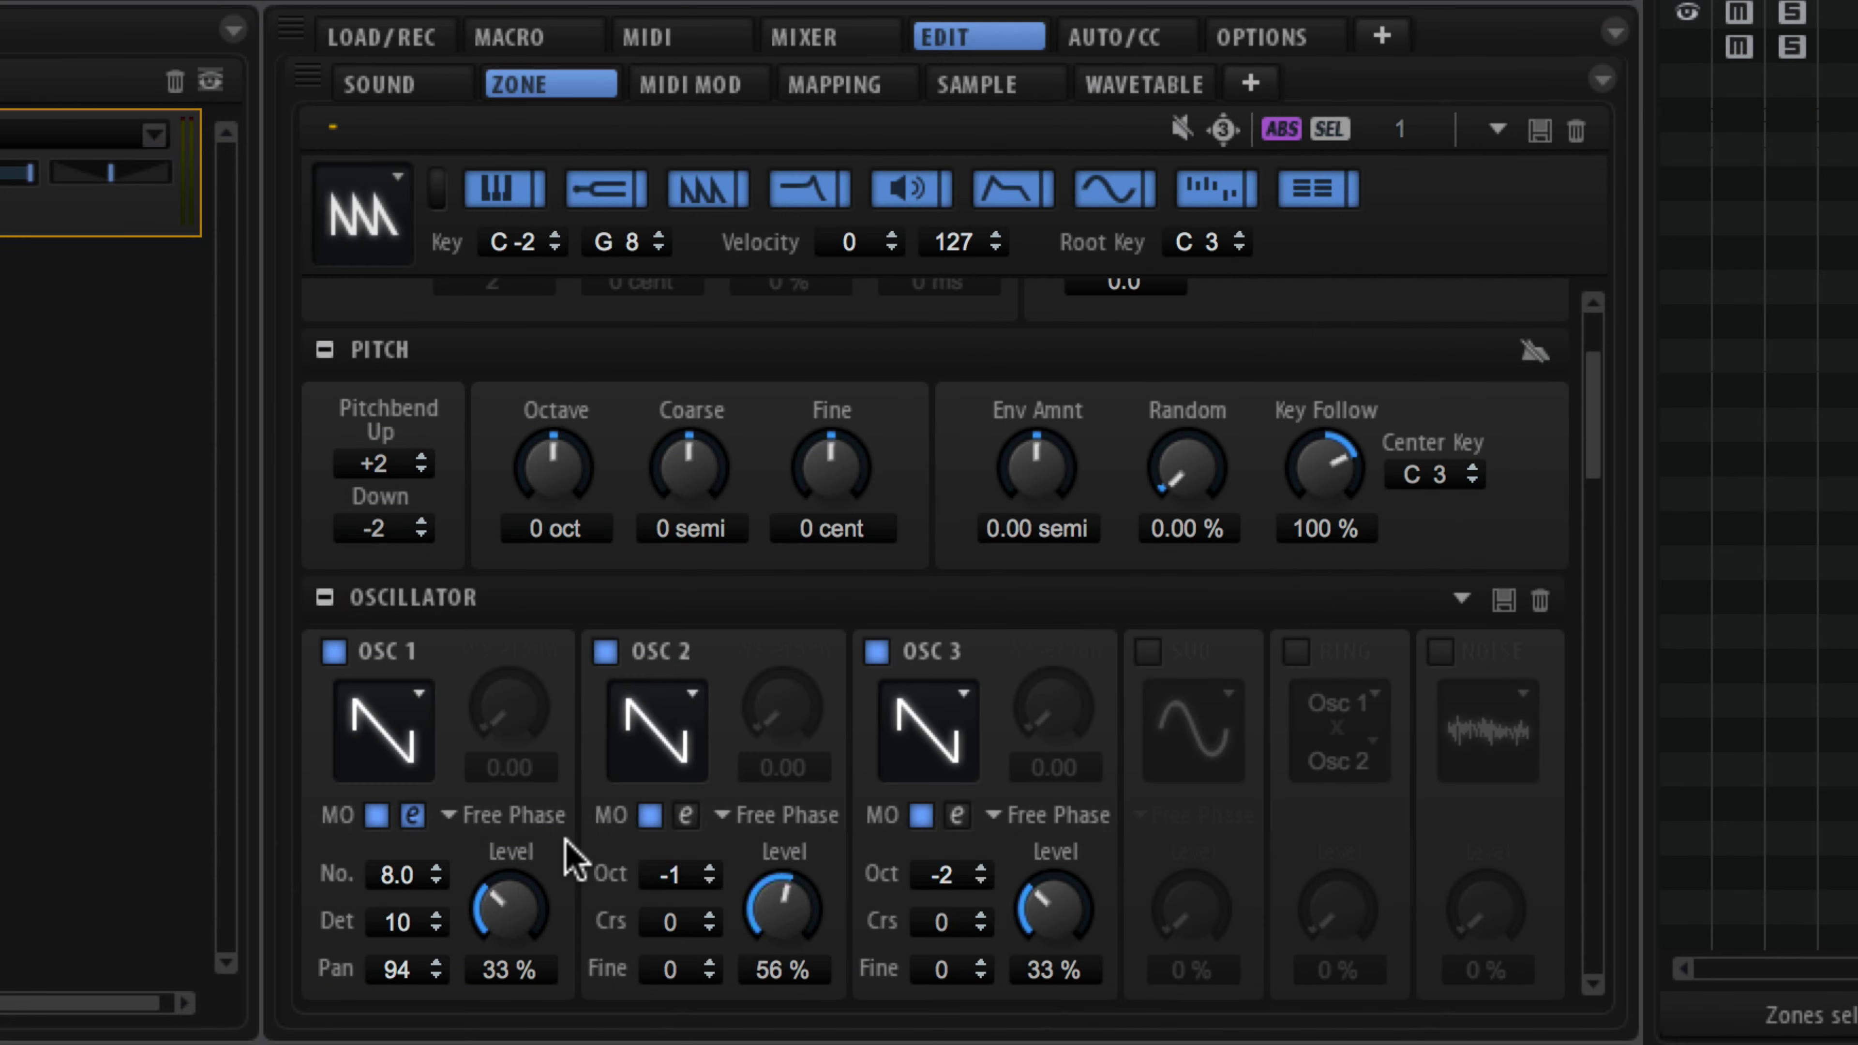
# Step: Show the multi-oscillator parameters of oscillators 2 and 3 and set No. to 8.0 for both
pyautogui.click(685, 814)
pyautogui.click(955, 814)
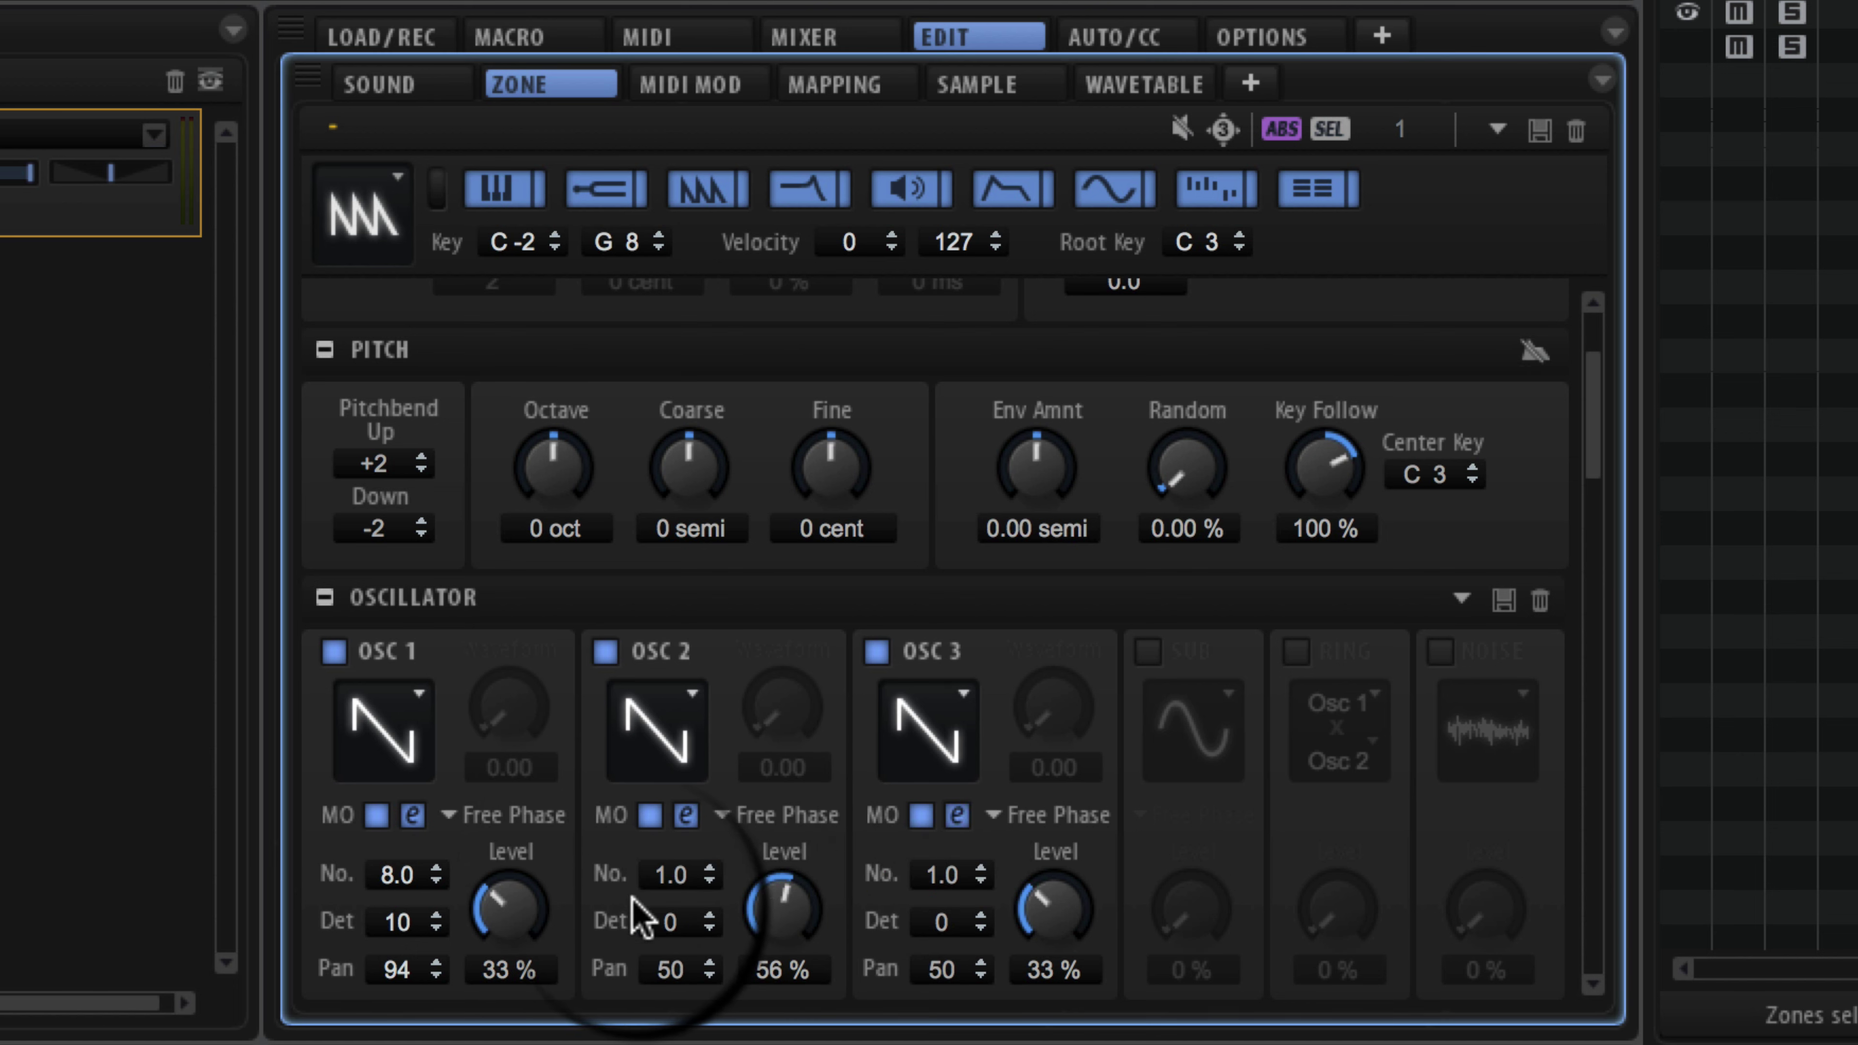
pyautogui.moveTo(661, 846); pyautogui.dragTo(666, 607)
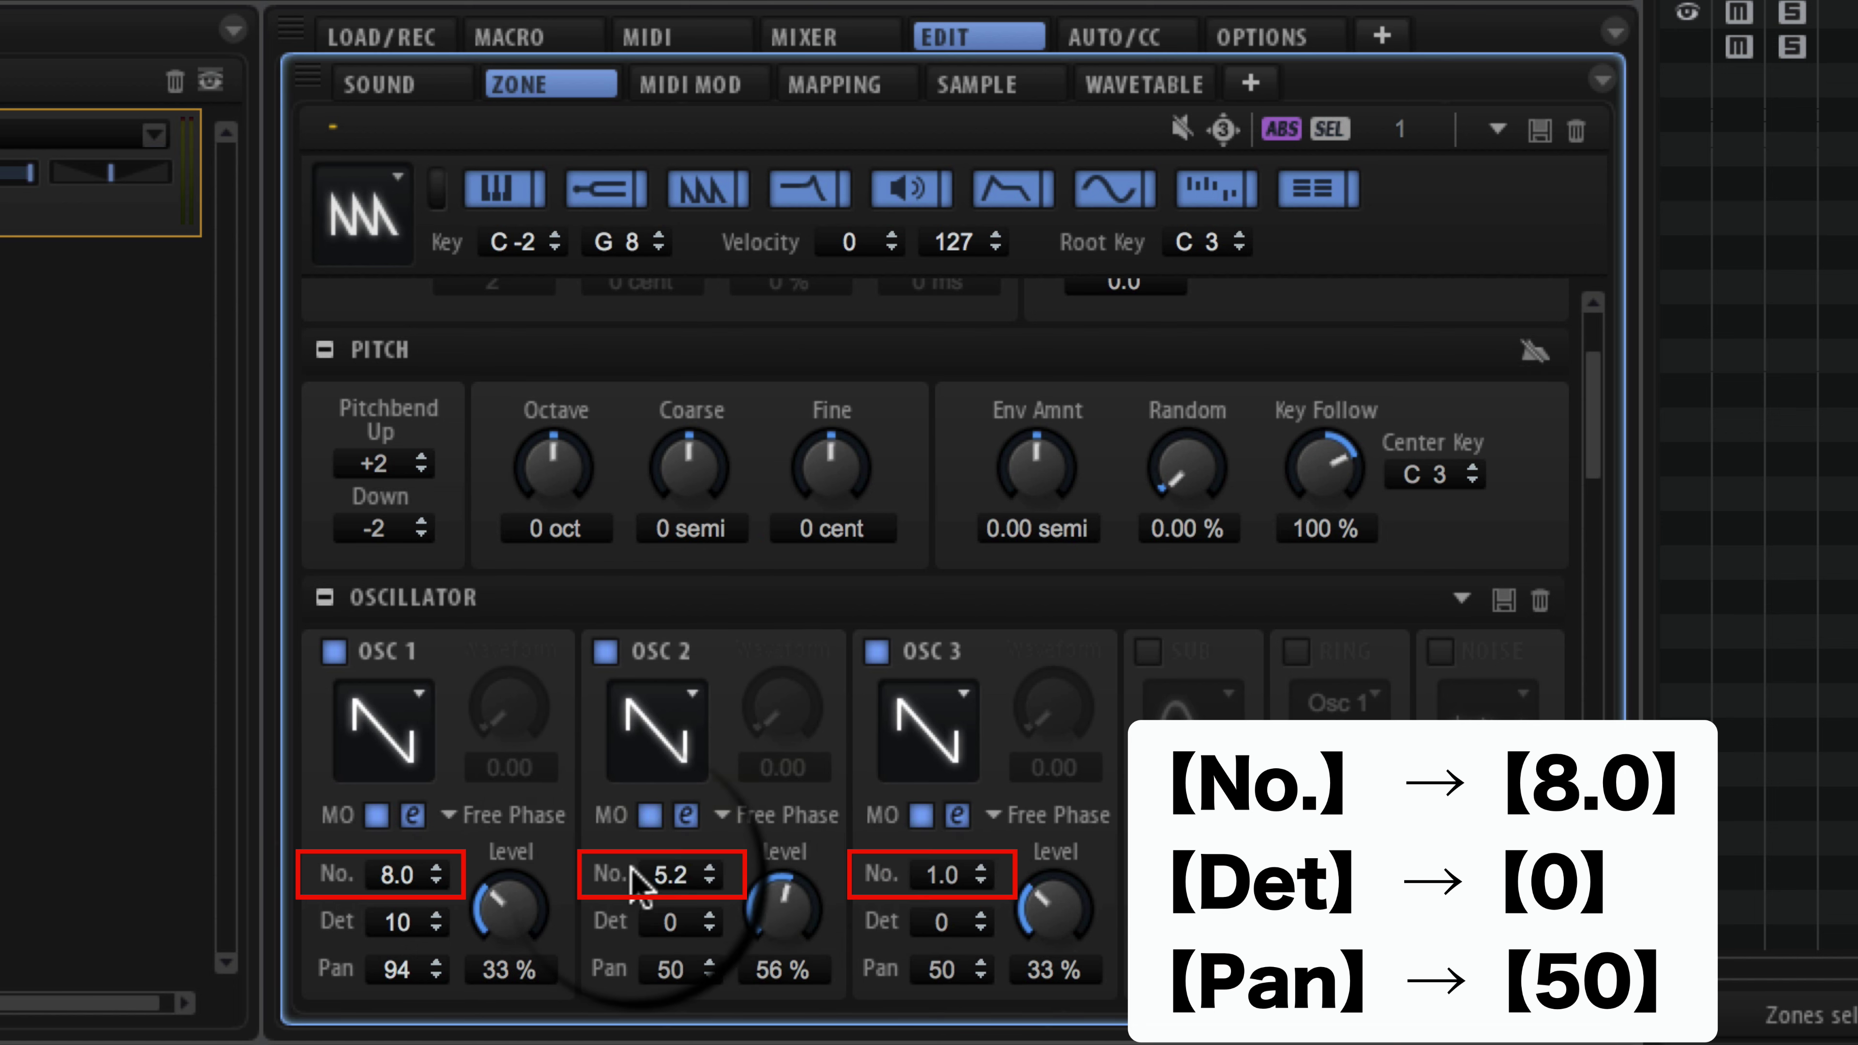
pyautogui.moveTo(657, 869); pyautogui.dragTo(704, 573)
pyautogui.moveTo(885, 860); pyautogui.dragTo(921, 103)
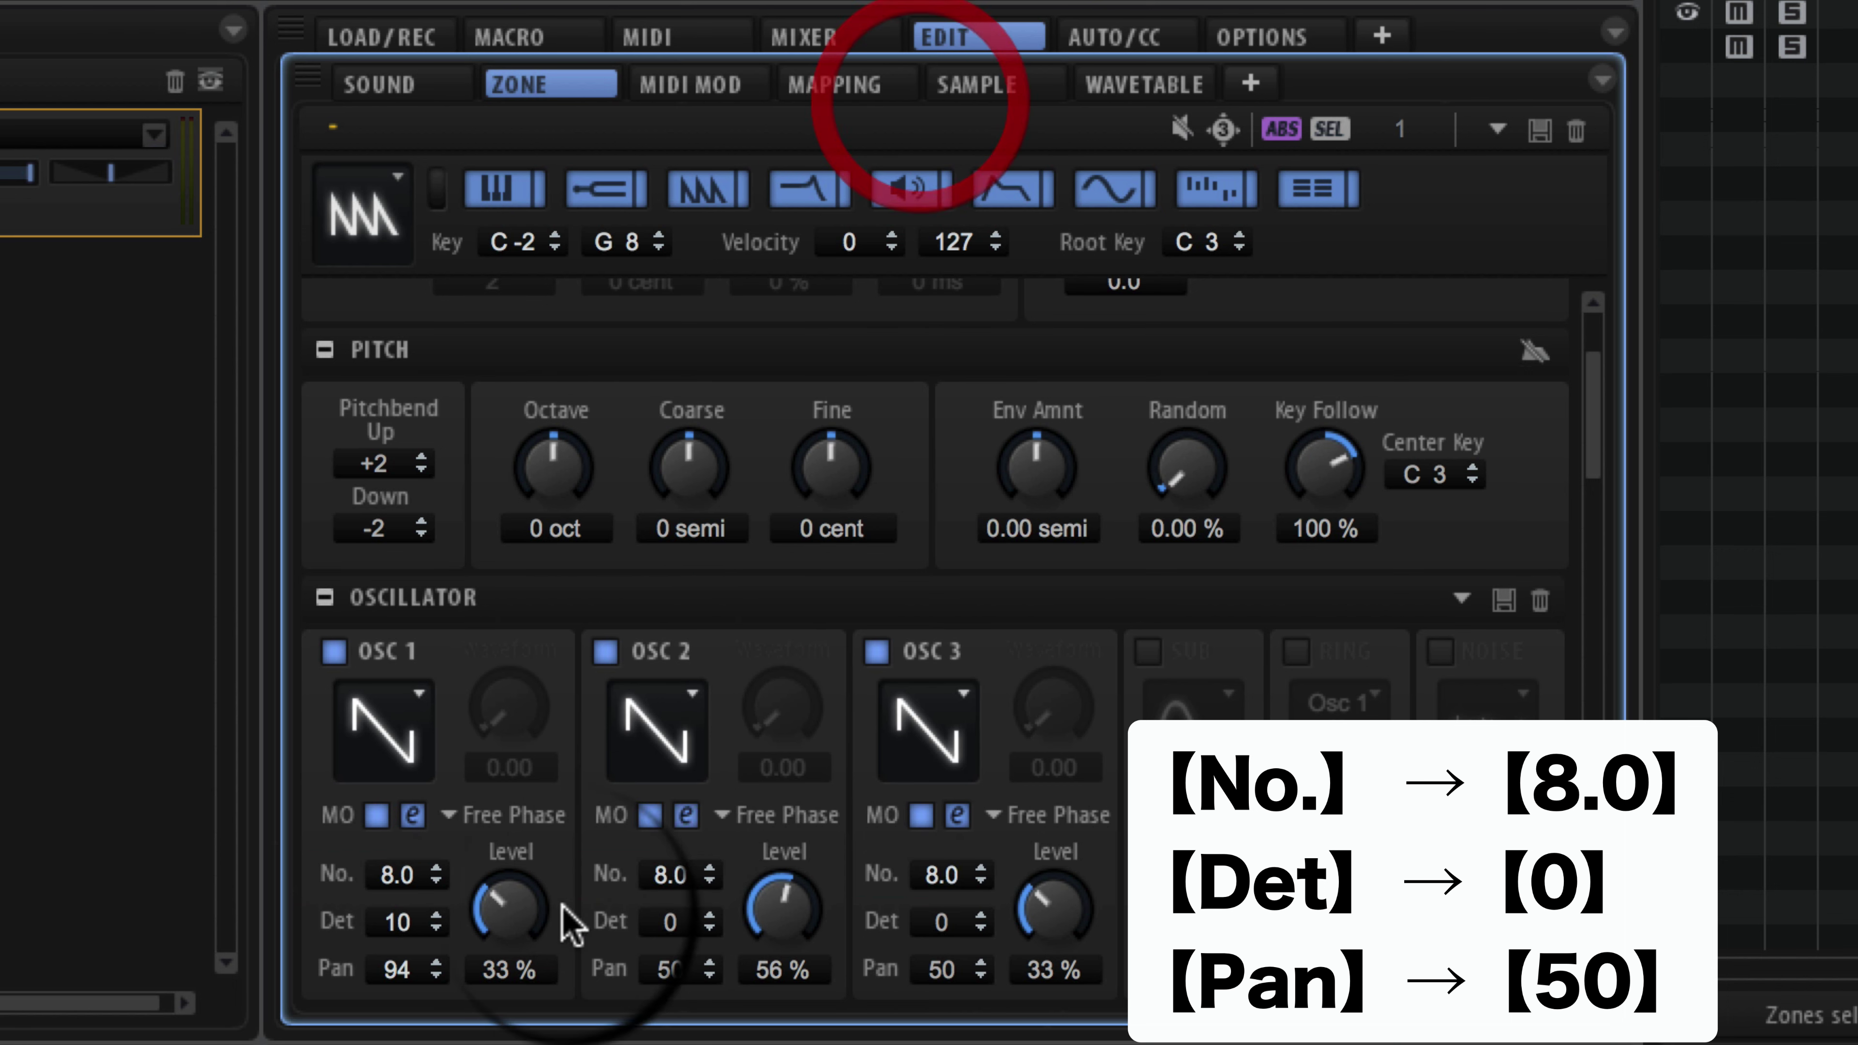
# Step: Set oscillator 1's Det to 0 and its Pan to 50
pyautogui.doubleClick(401, 920)
pyautogui.write('0')
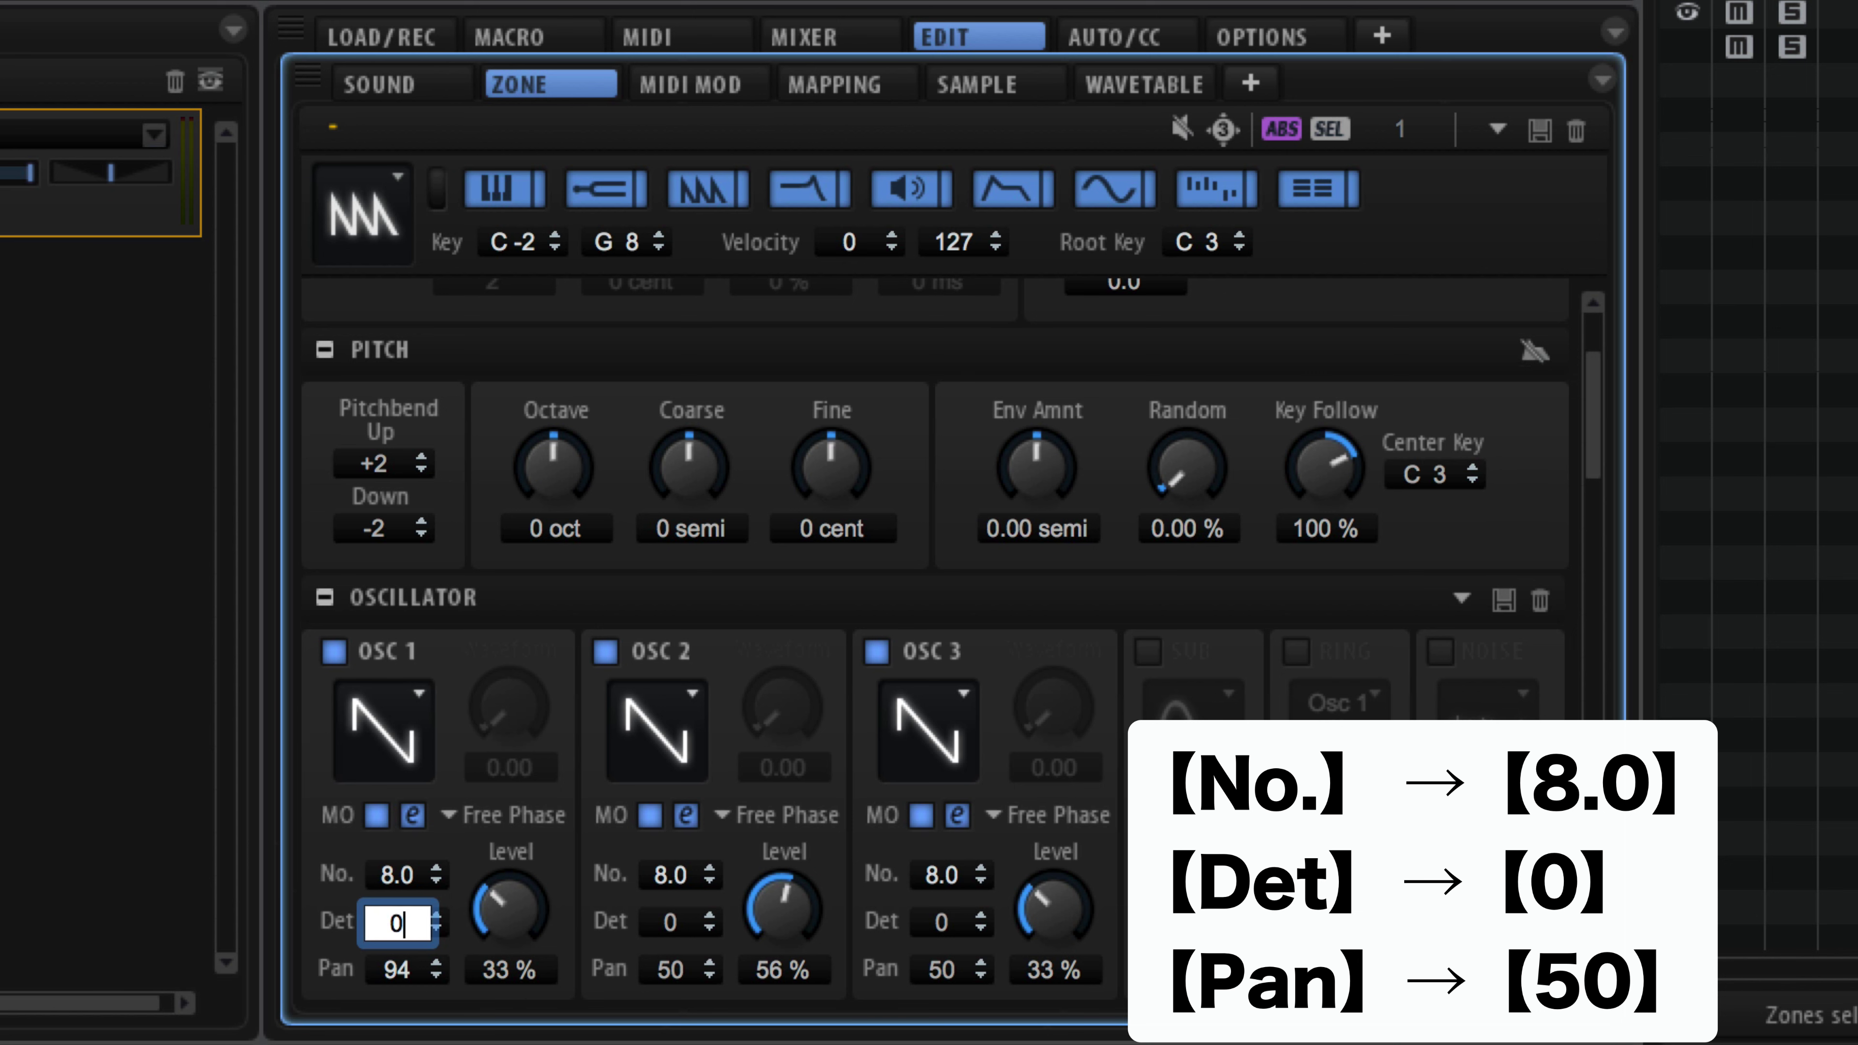
pyautogui.press('Return')
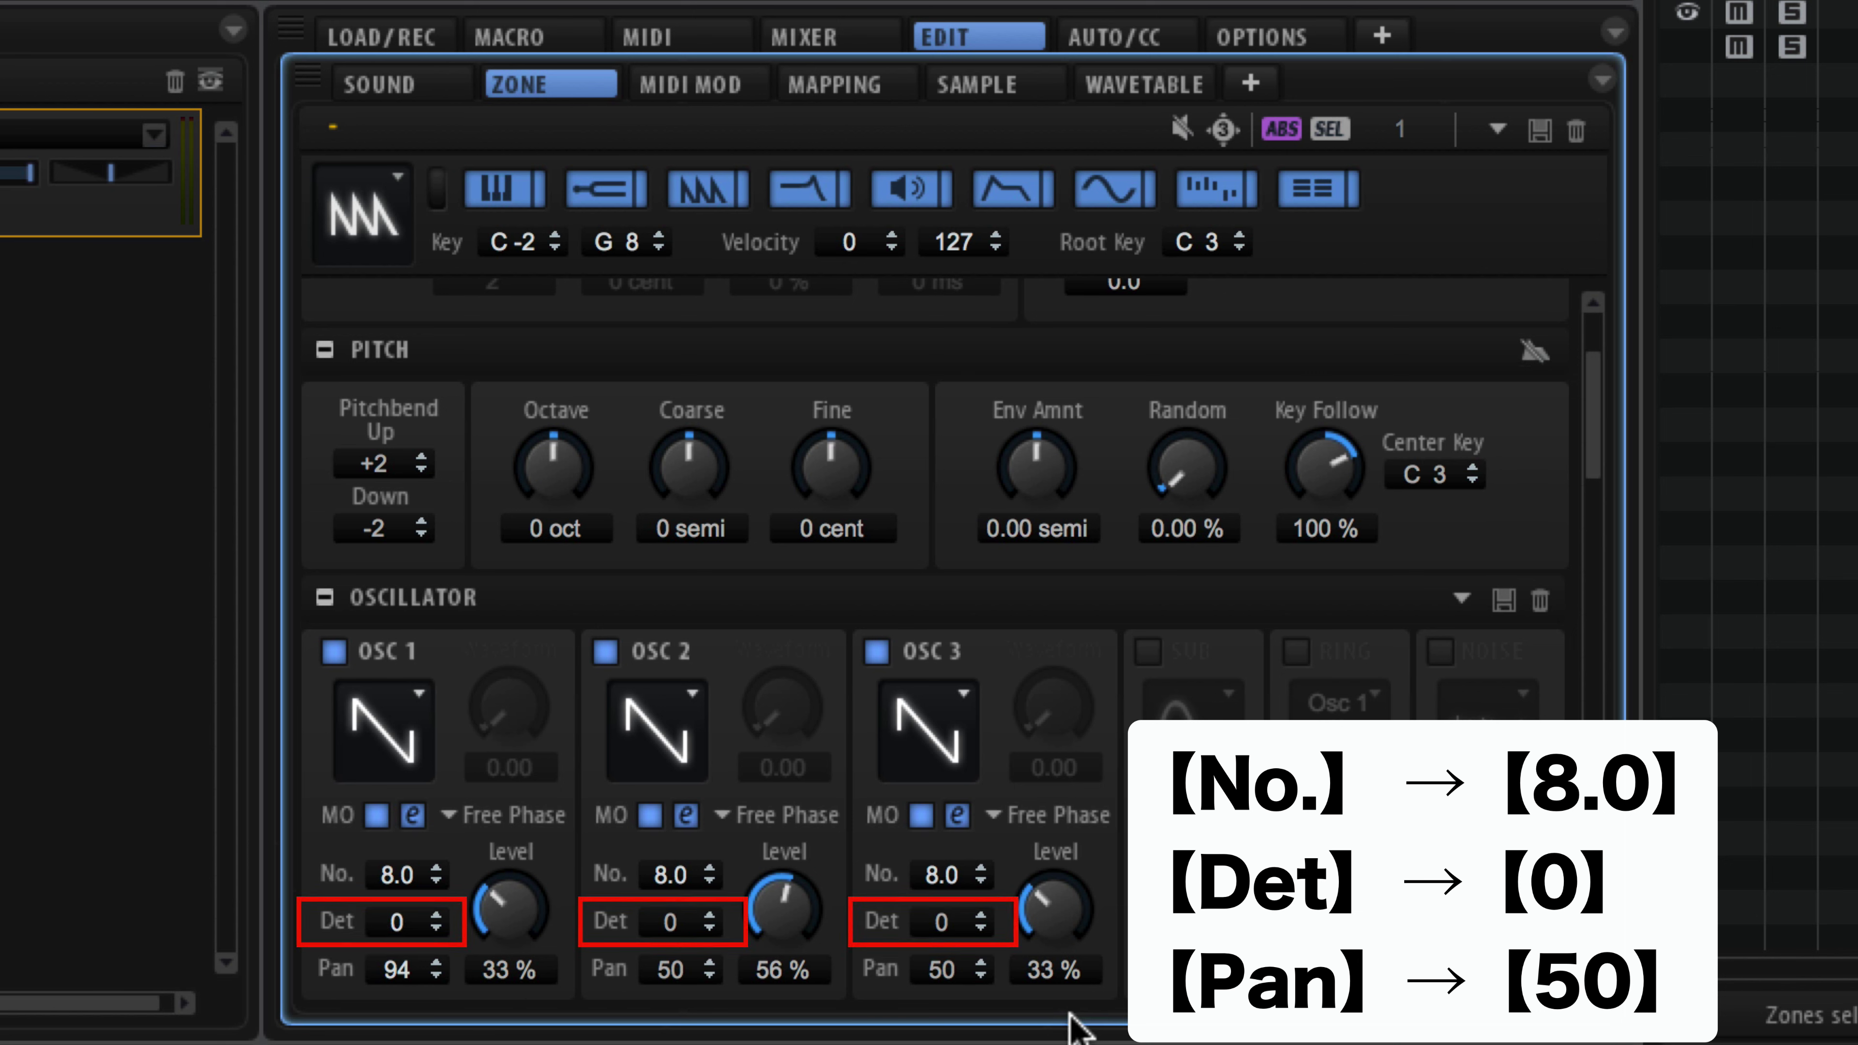
pyautogui.click(403, 981)
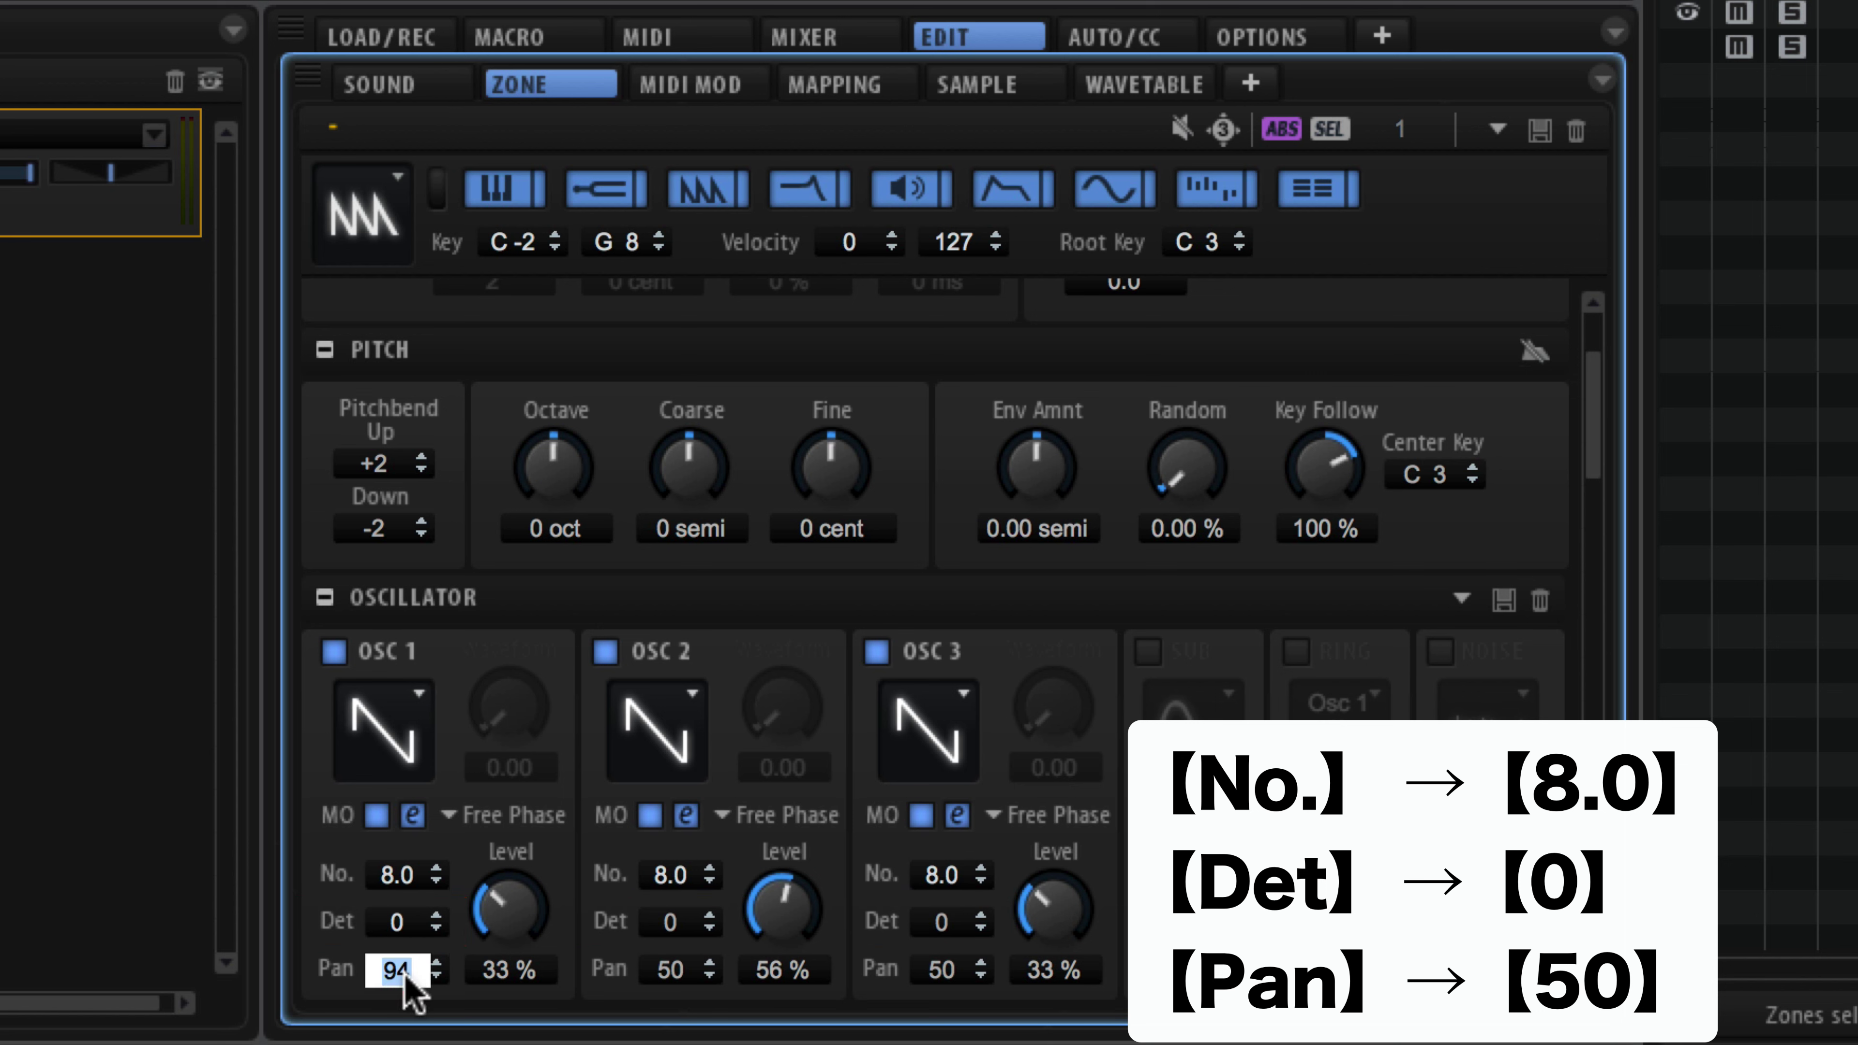
pyautogui.write('50')
pyautogui.press('Return')
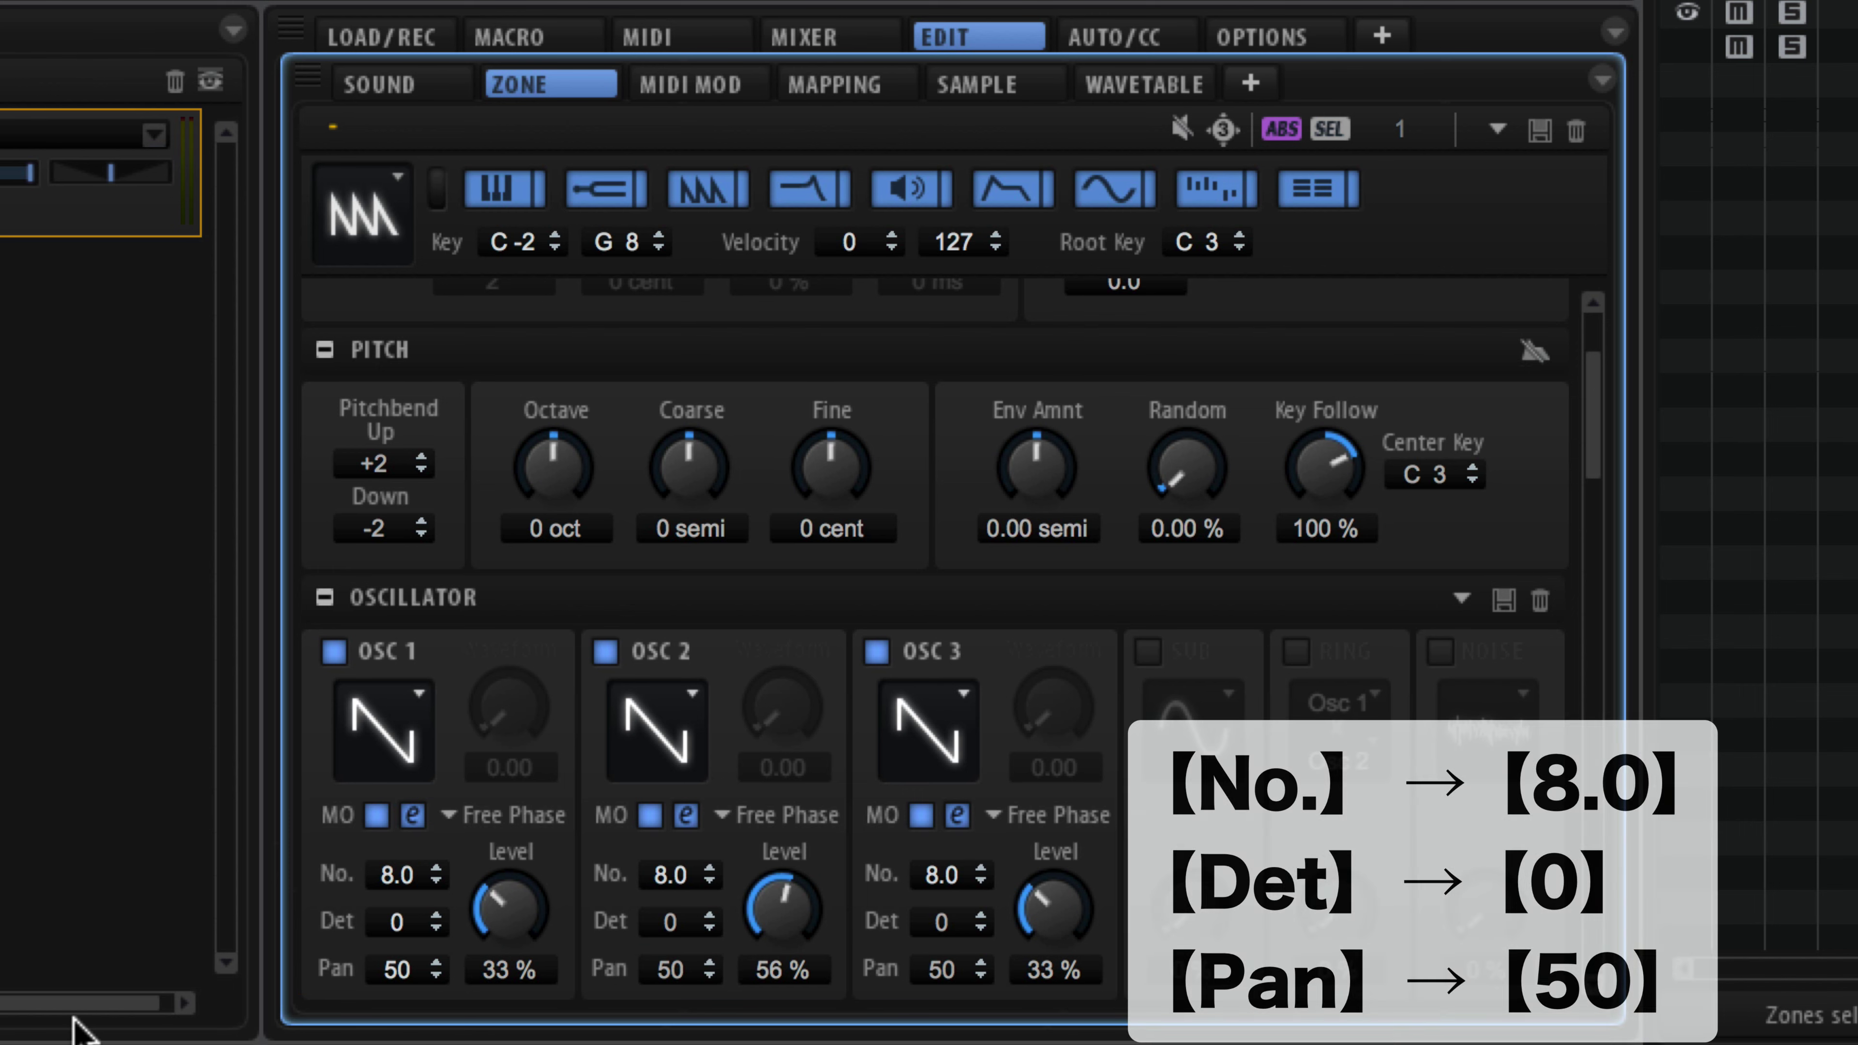
# Step: Set the levels of oscillators 1, 2 and 3 to 28 %, 42 % and 37 %, and play back the notes
pyautogui.moveTo(520, 905); pyautogui.dragTo(526, 921)
pyautogui.moveTo(785, 924); pyautogui.dragTo(793, 999)
pyautogui.moveTo(1095, 955); pyautogui.dragTo(1033, 962)
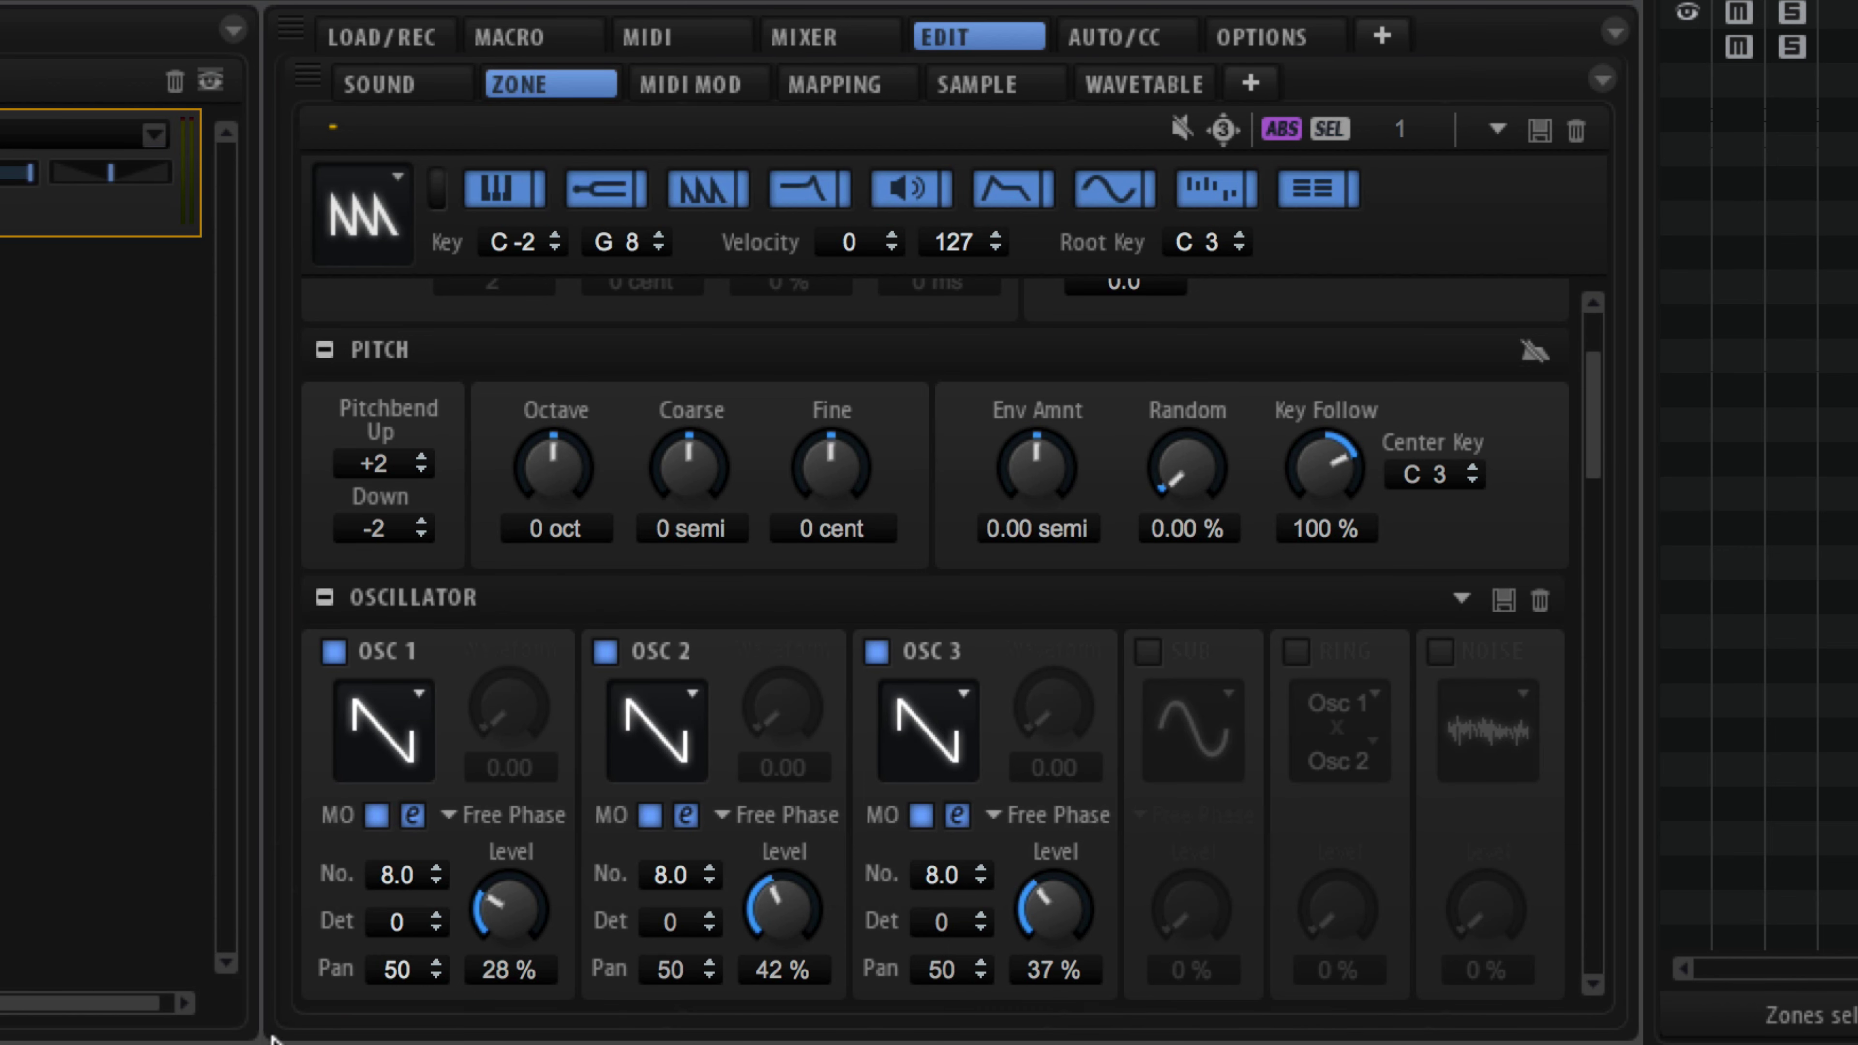
pyautogui.click(527, 937)
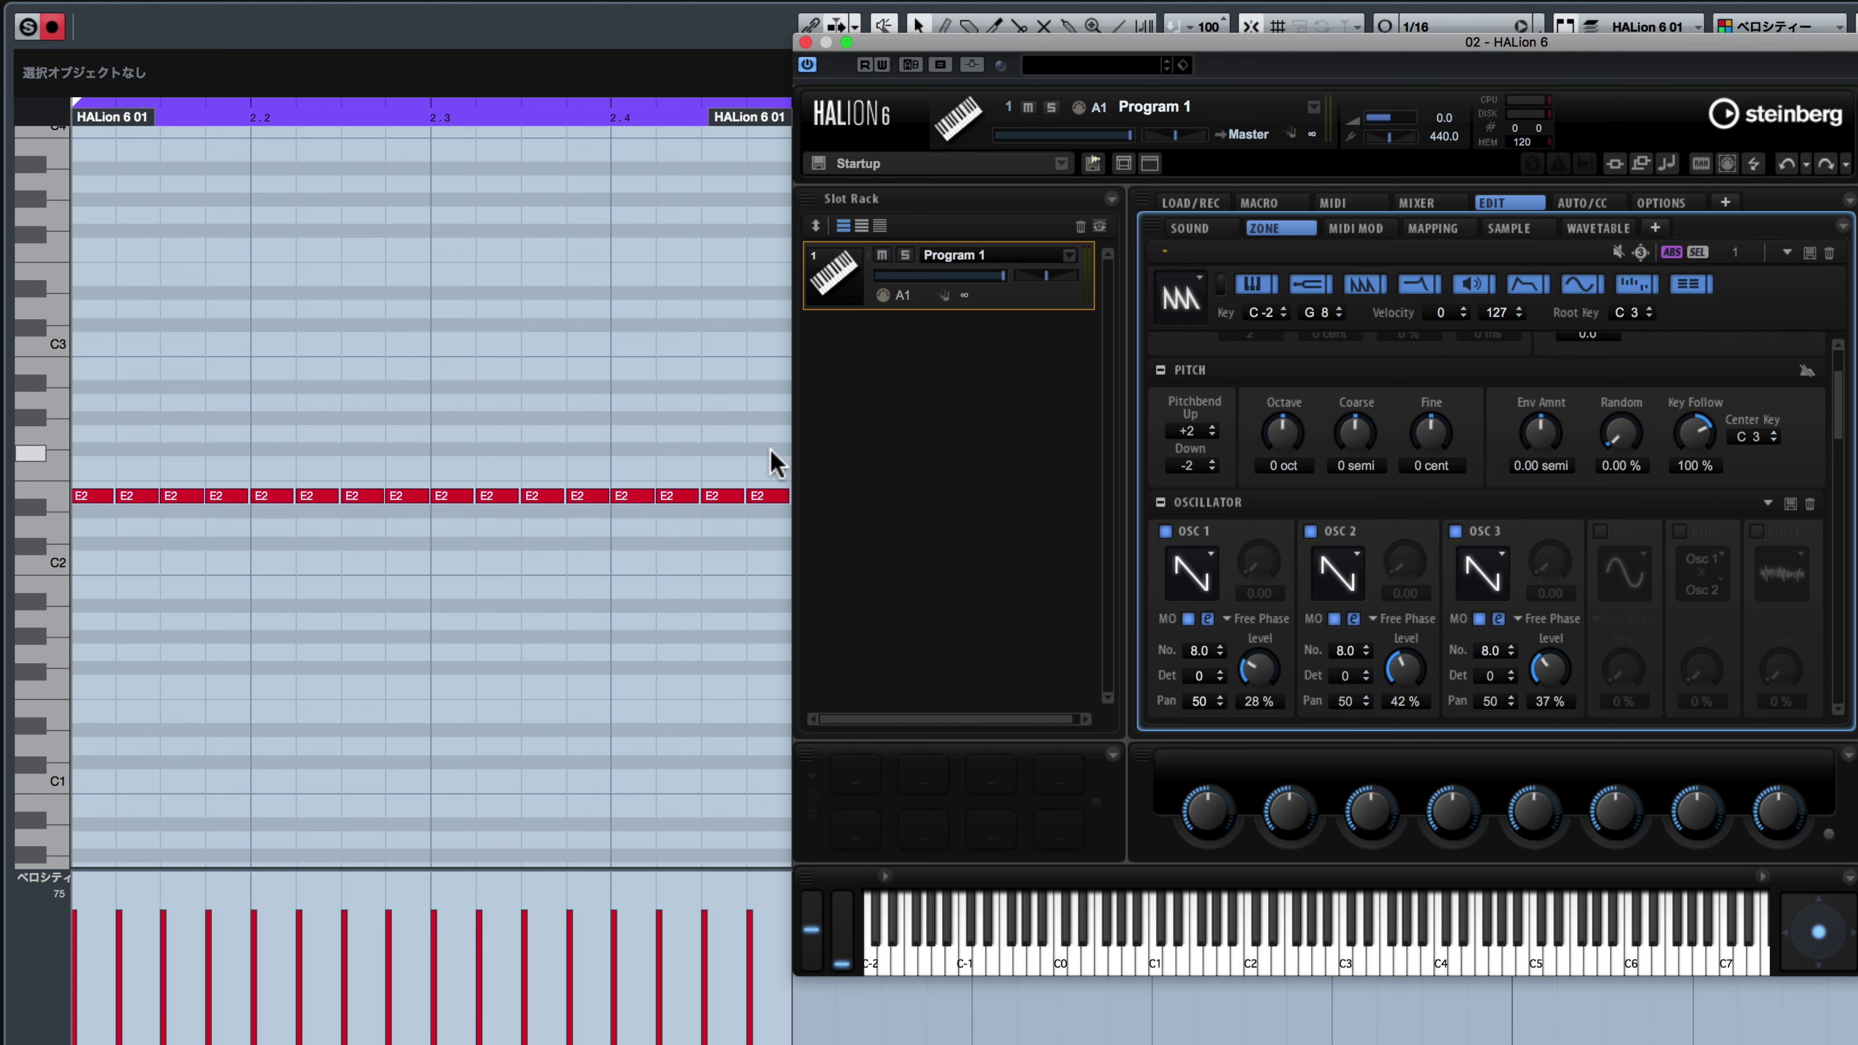
pyautogui.press('space')
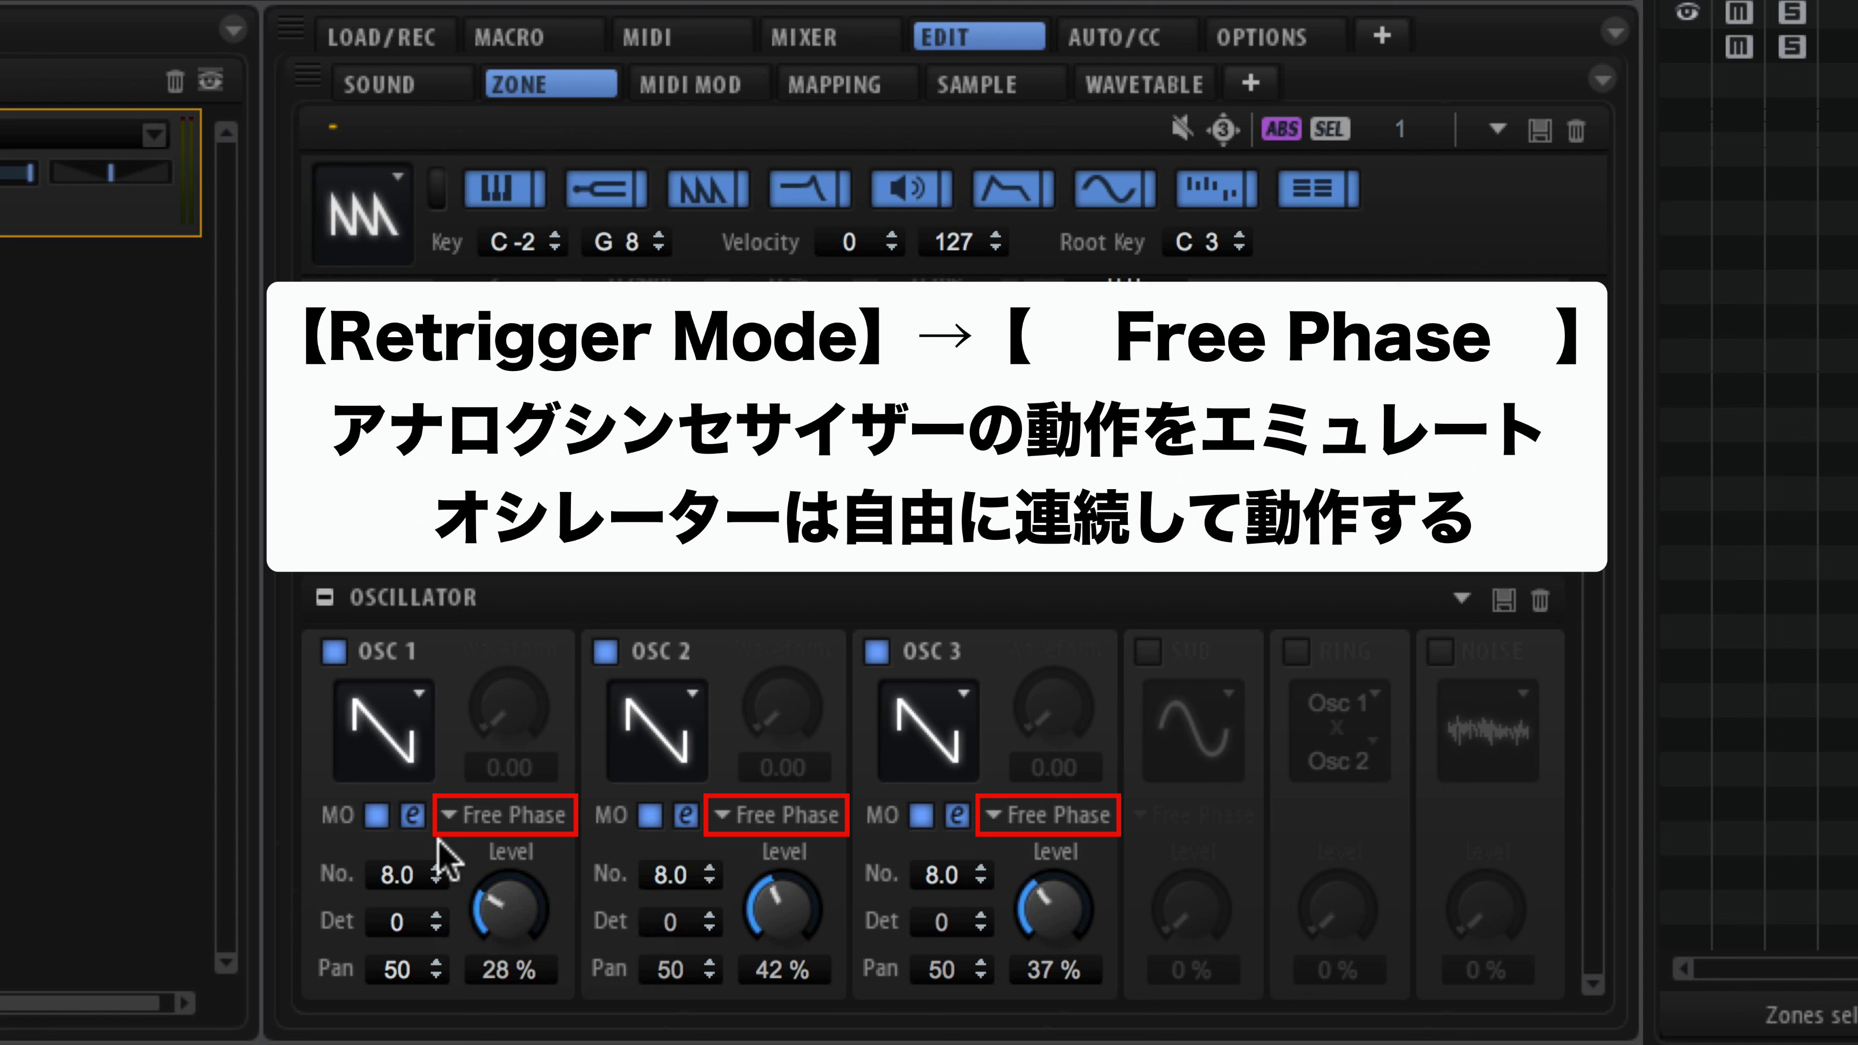
# Step: Switch the retrigger mode of oscillators 1 and 2 to Fixed Phase while the notes play
pyautogui.click(450, 814)
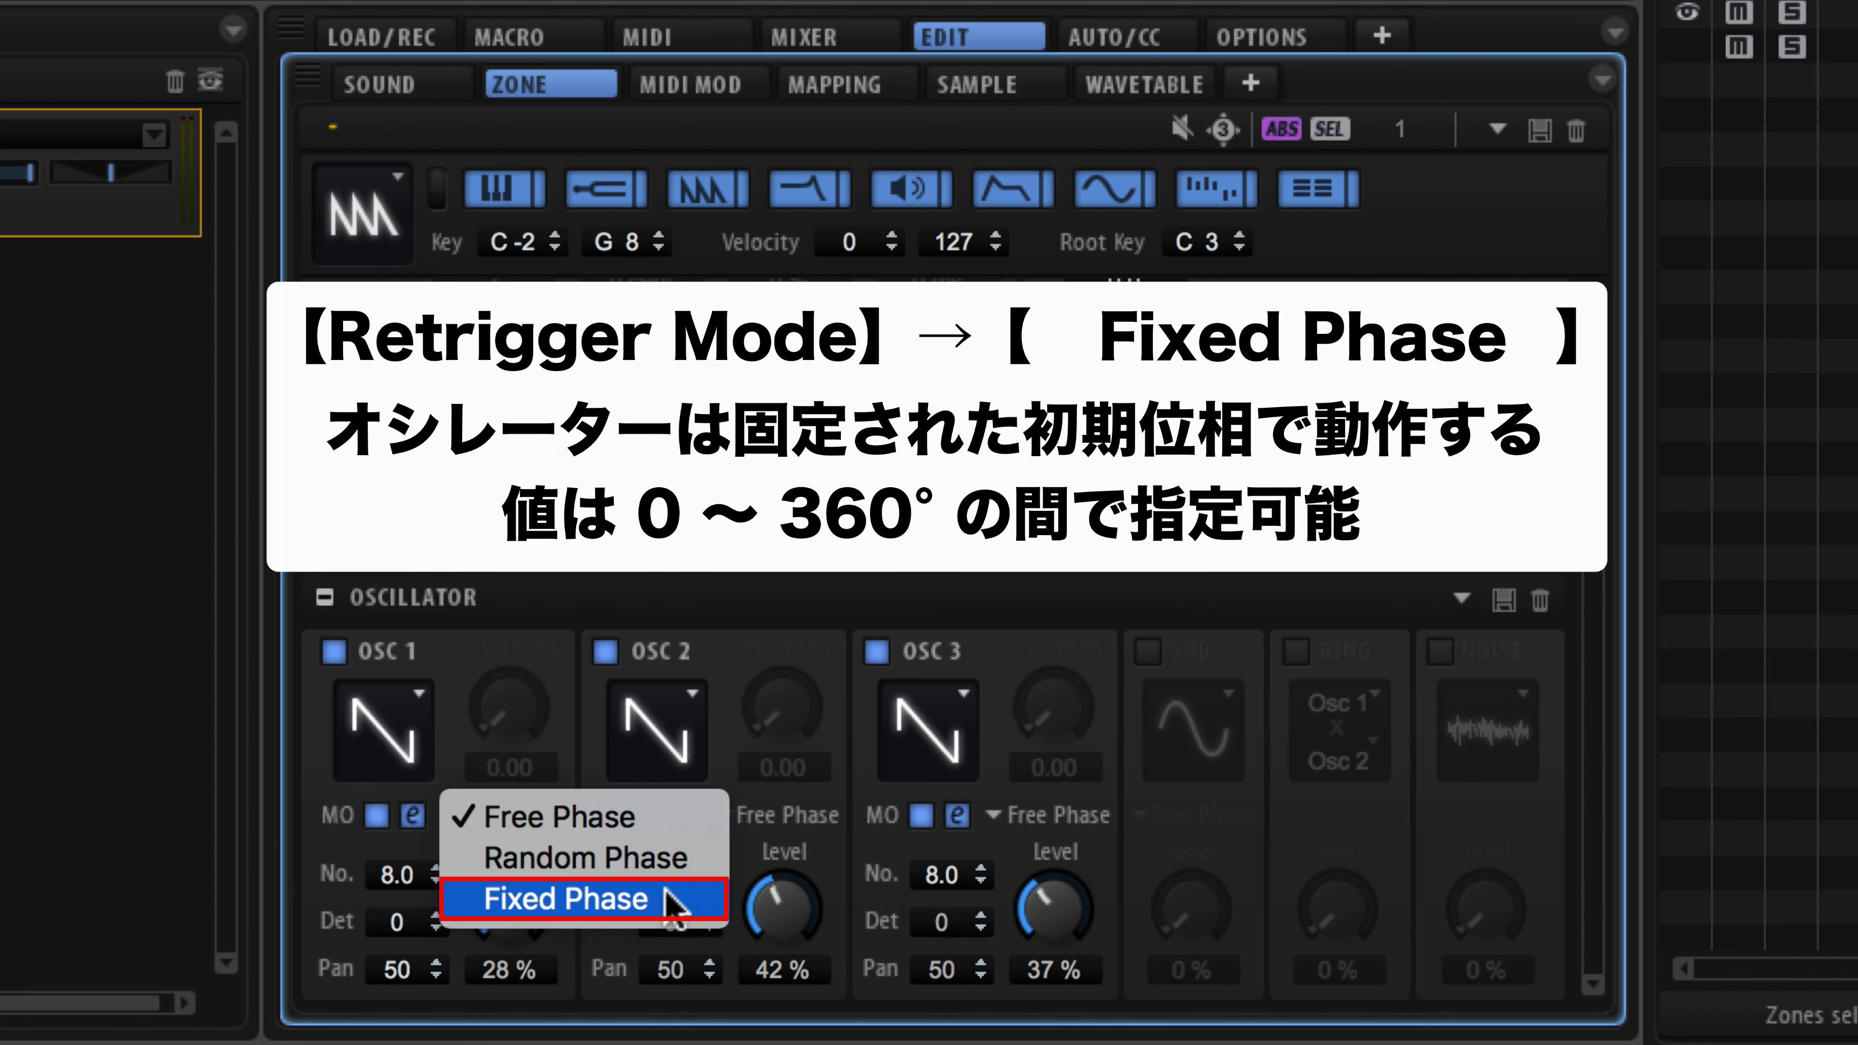
pyautogui.click(551, 656)
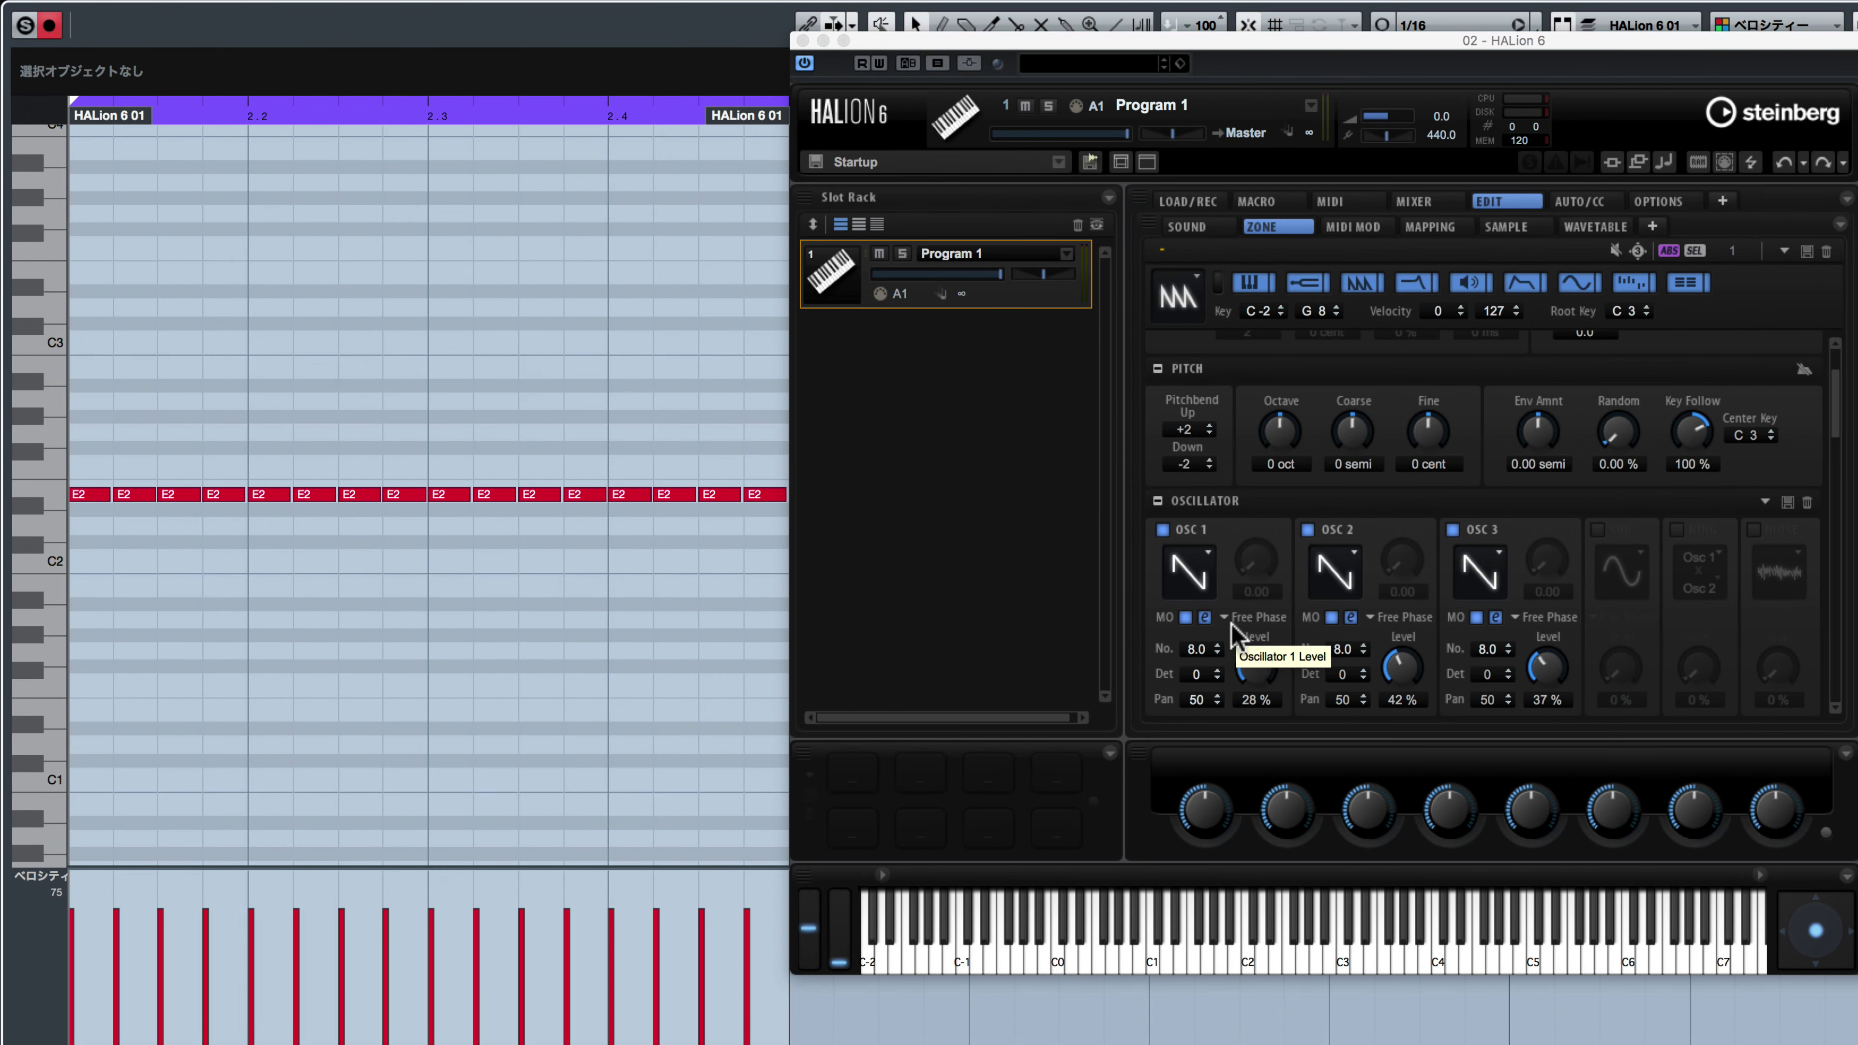
pyautogui.press('space')
pyautogui.click(1222, 616)
pyautogui.click(1251, 658)
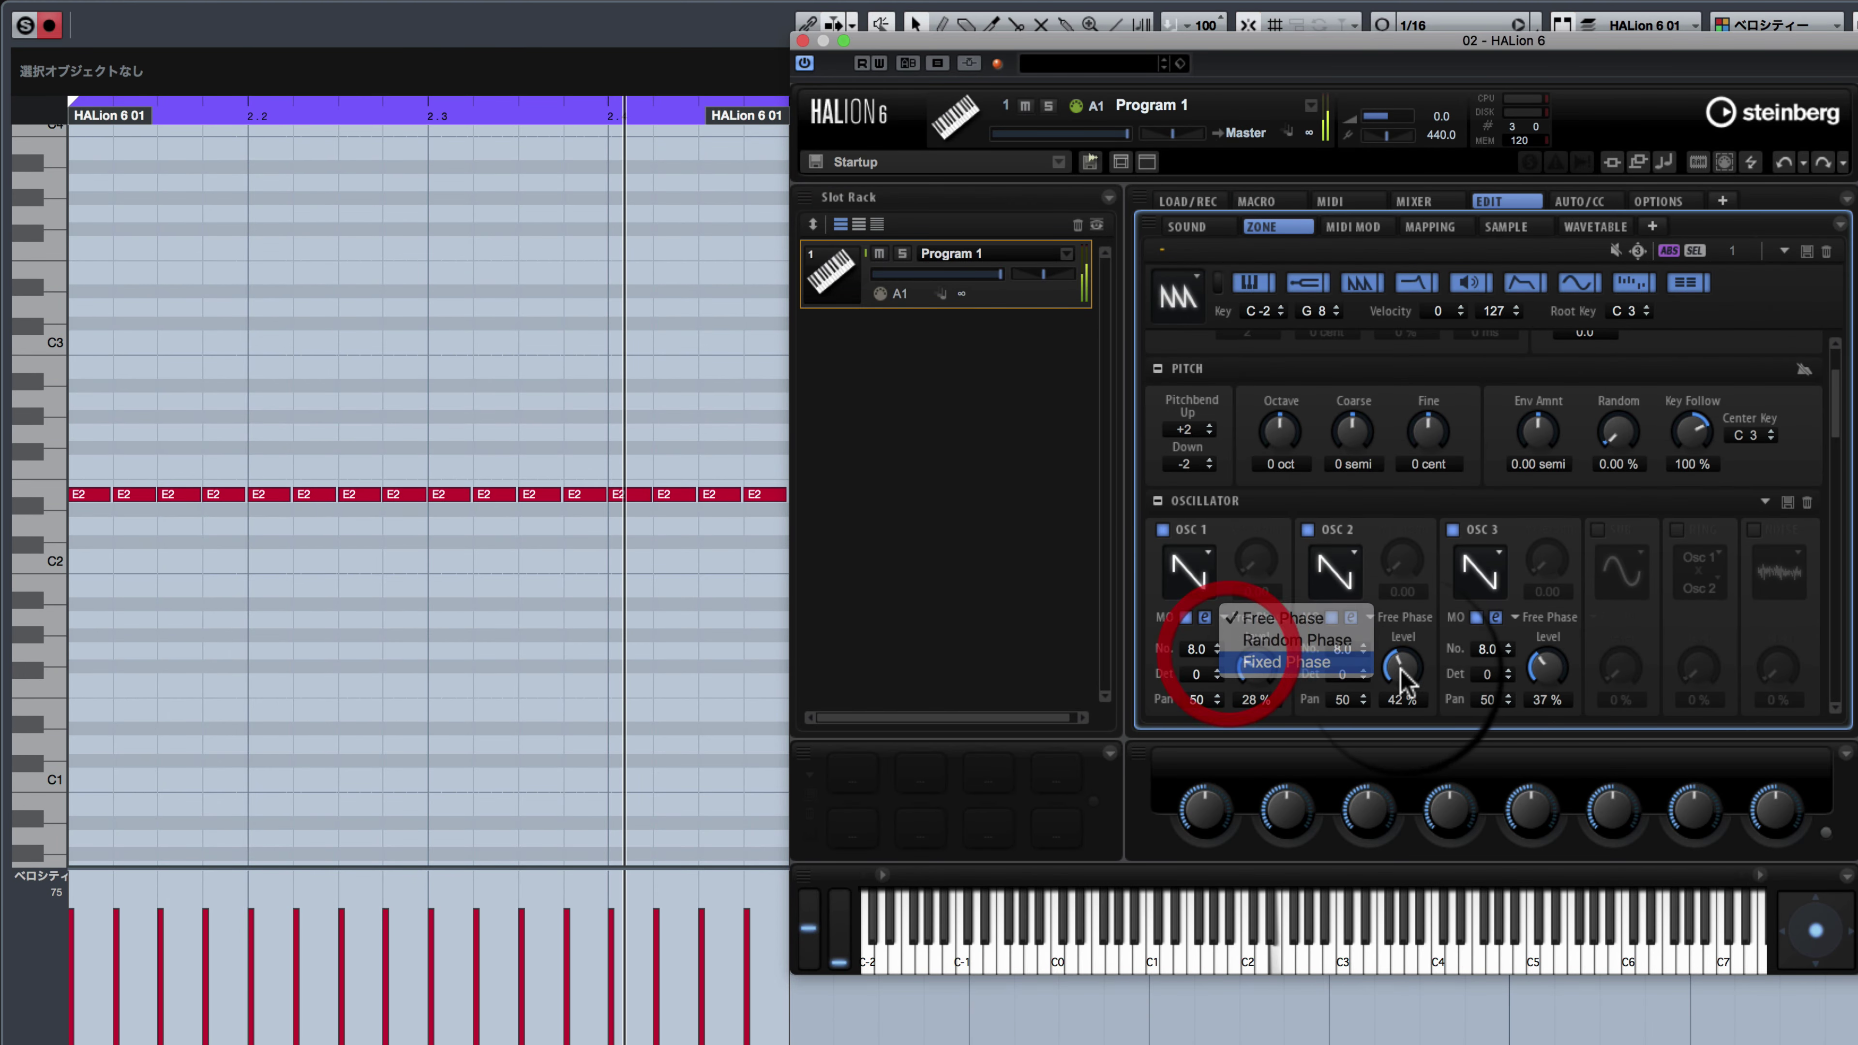
pyautogui.click(1372, 628)
pyautogui.click(1382, 662)
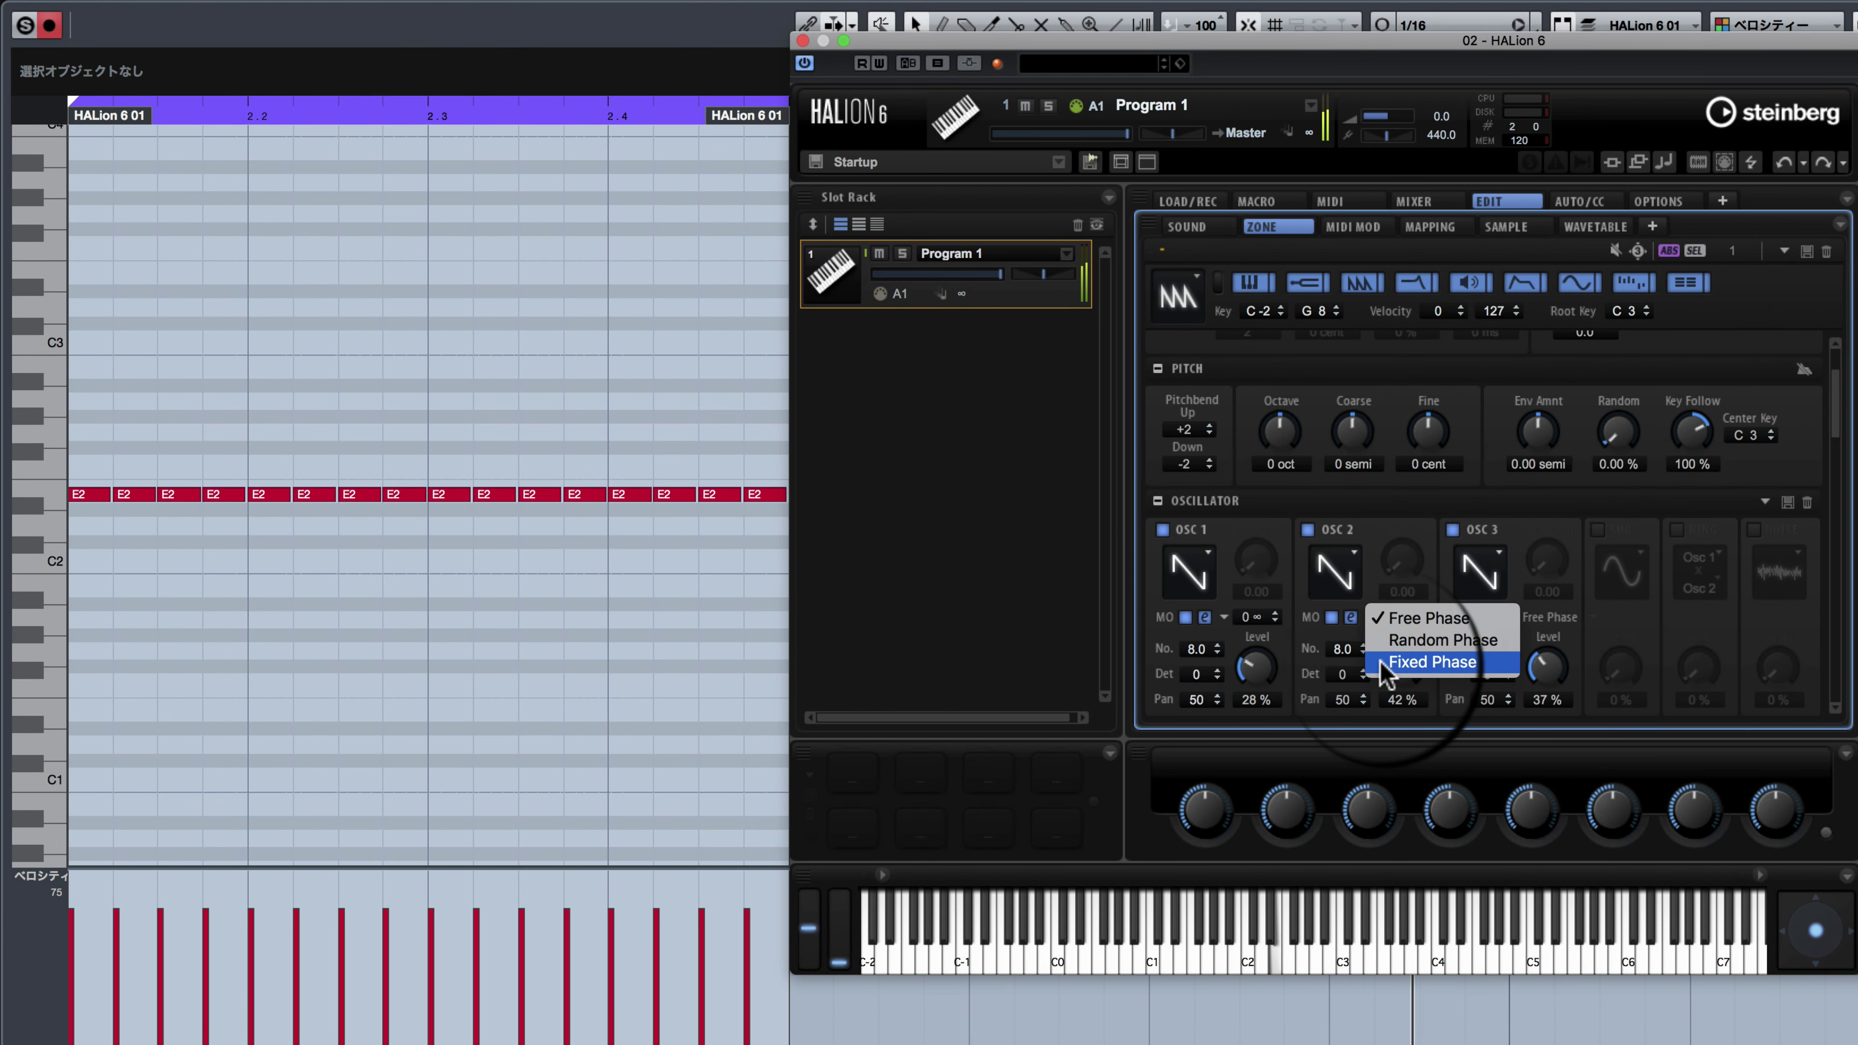
# Step: Set oscillator 3's retrigger mode to Fixed Phase and lower Program 1's slot volume to slightly below -6.3 dB
pyautogui.click(910, 289)
pyautogui.moveTo(998, 274); pyautogui.dragTo(953, 274)
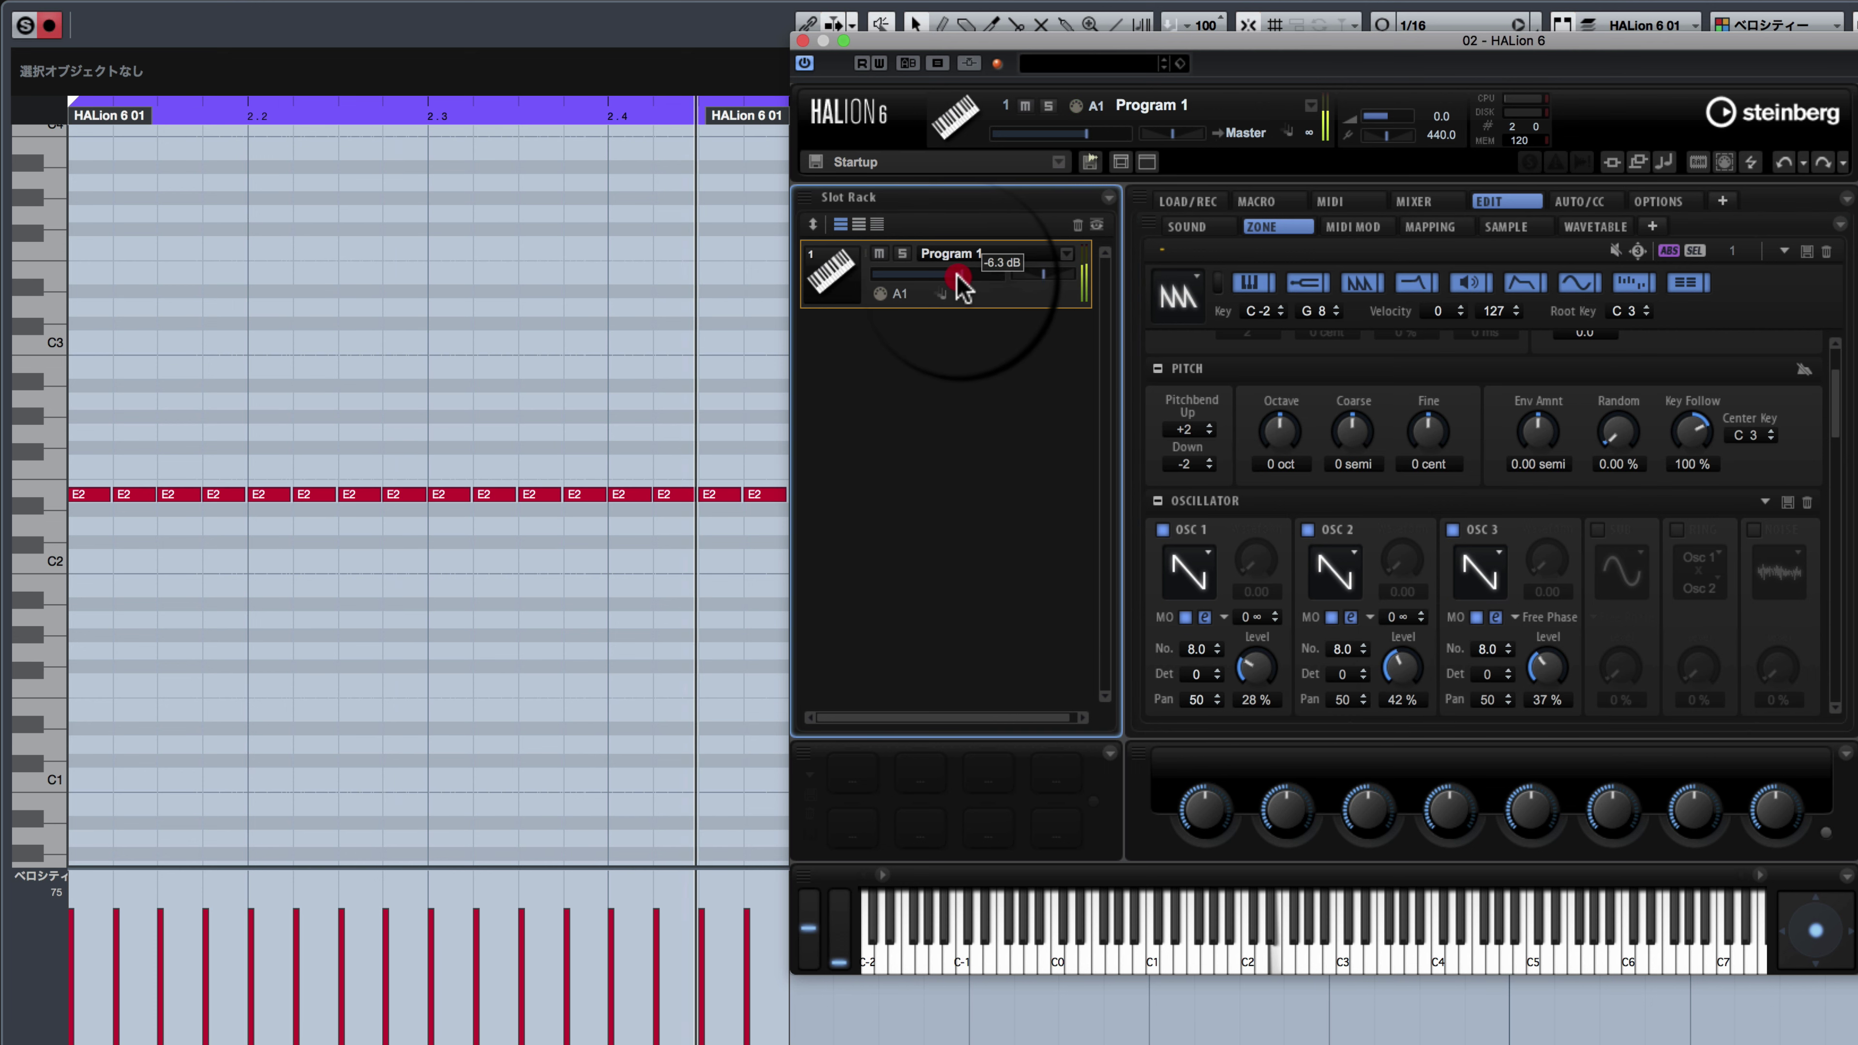
pyautogui.click(1536, 618)
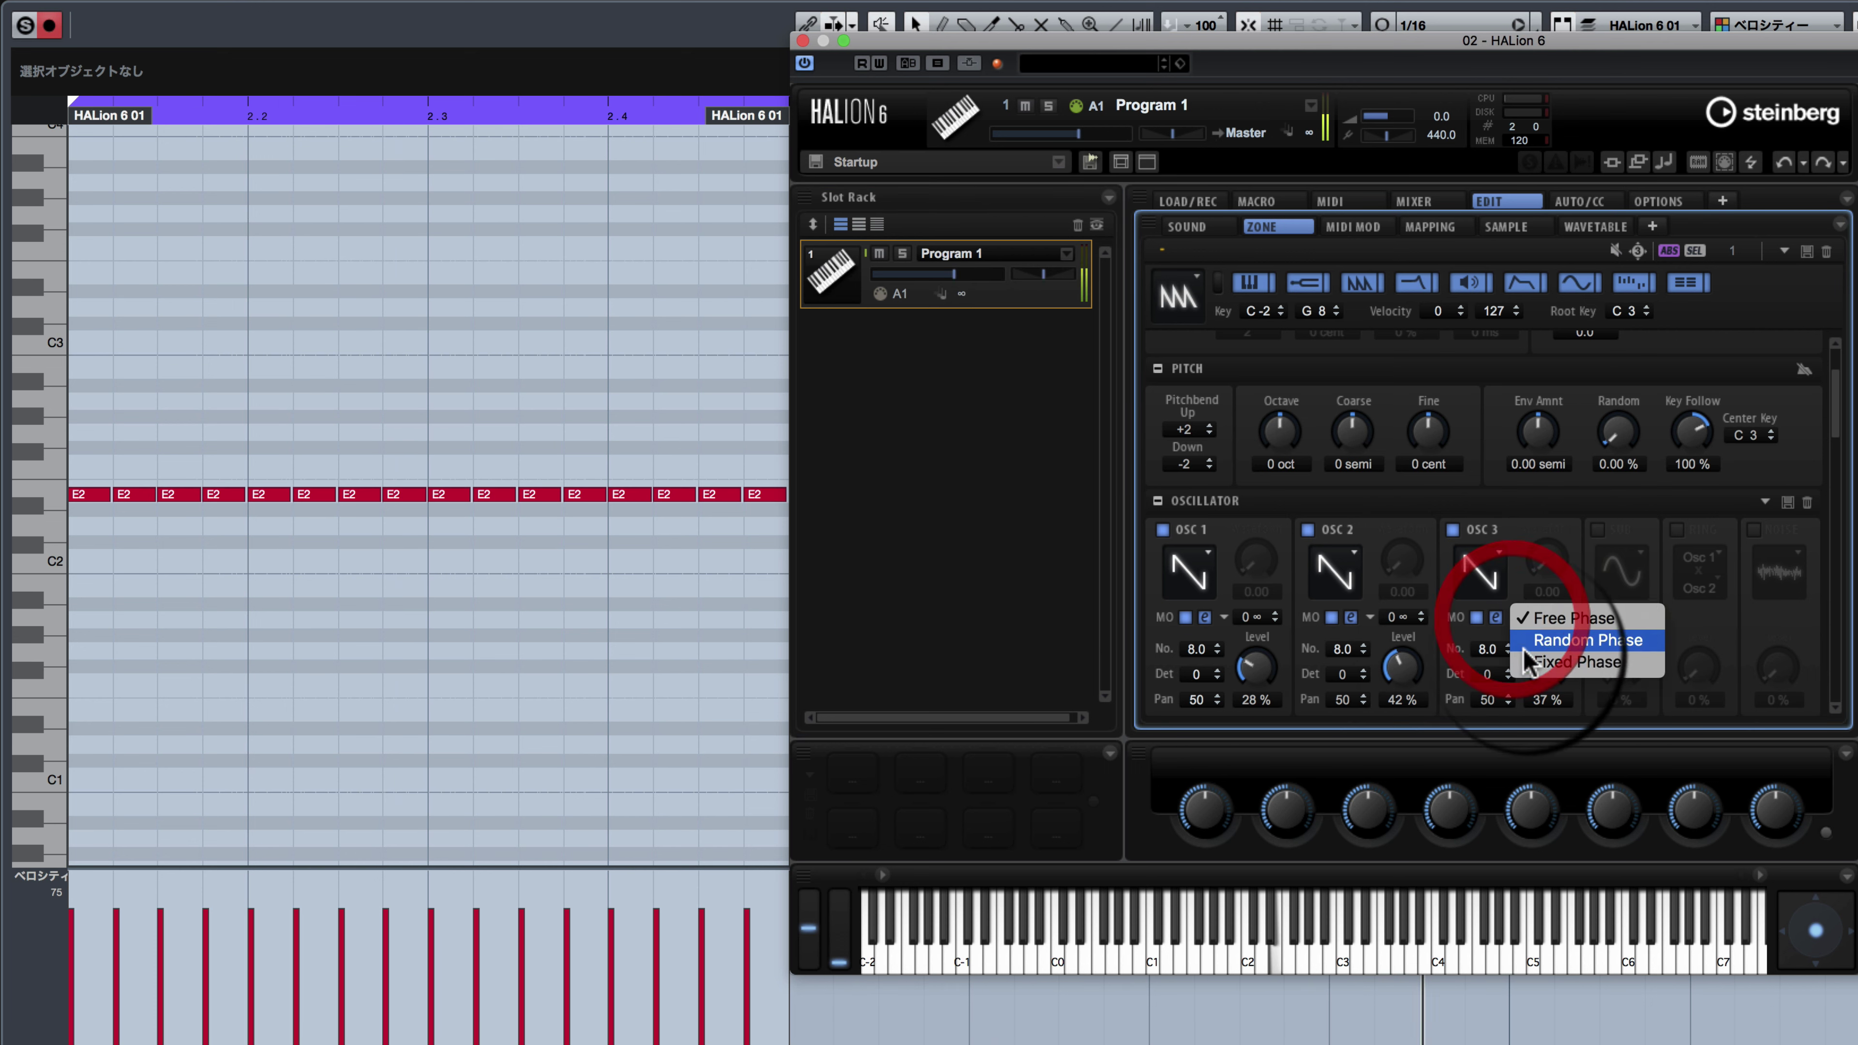
pyautogui.click(1522, 663)
pyautogui.moveTo(954, 277); pyautogui.dragTo(946, 278)
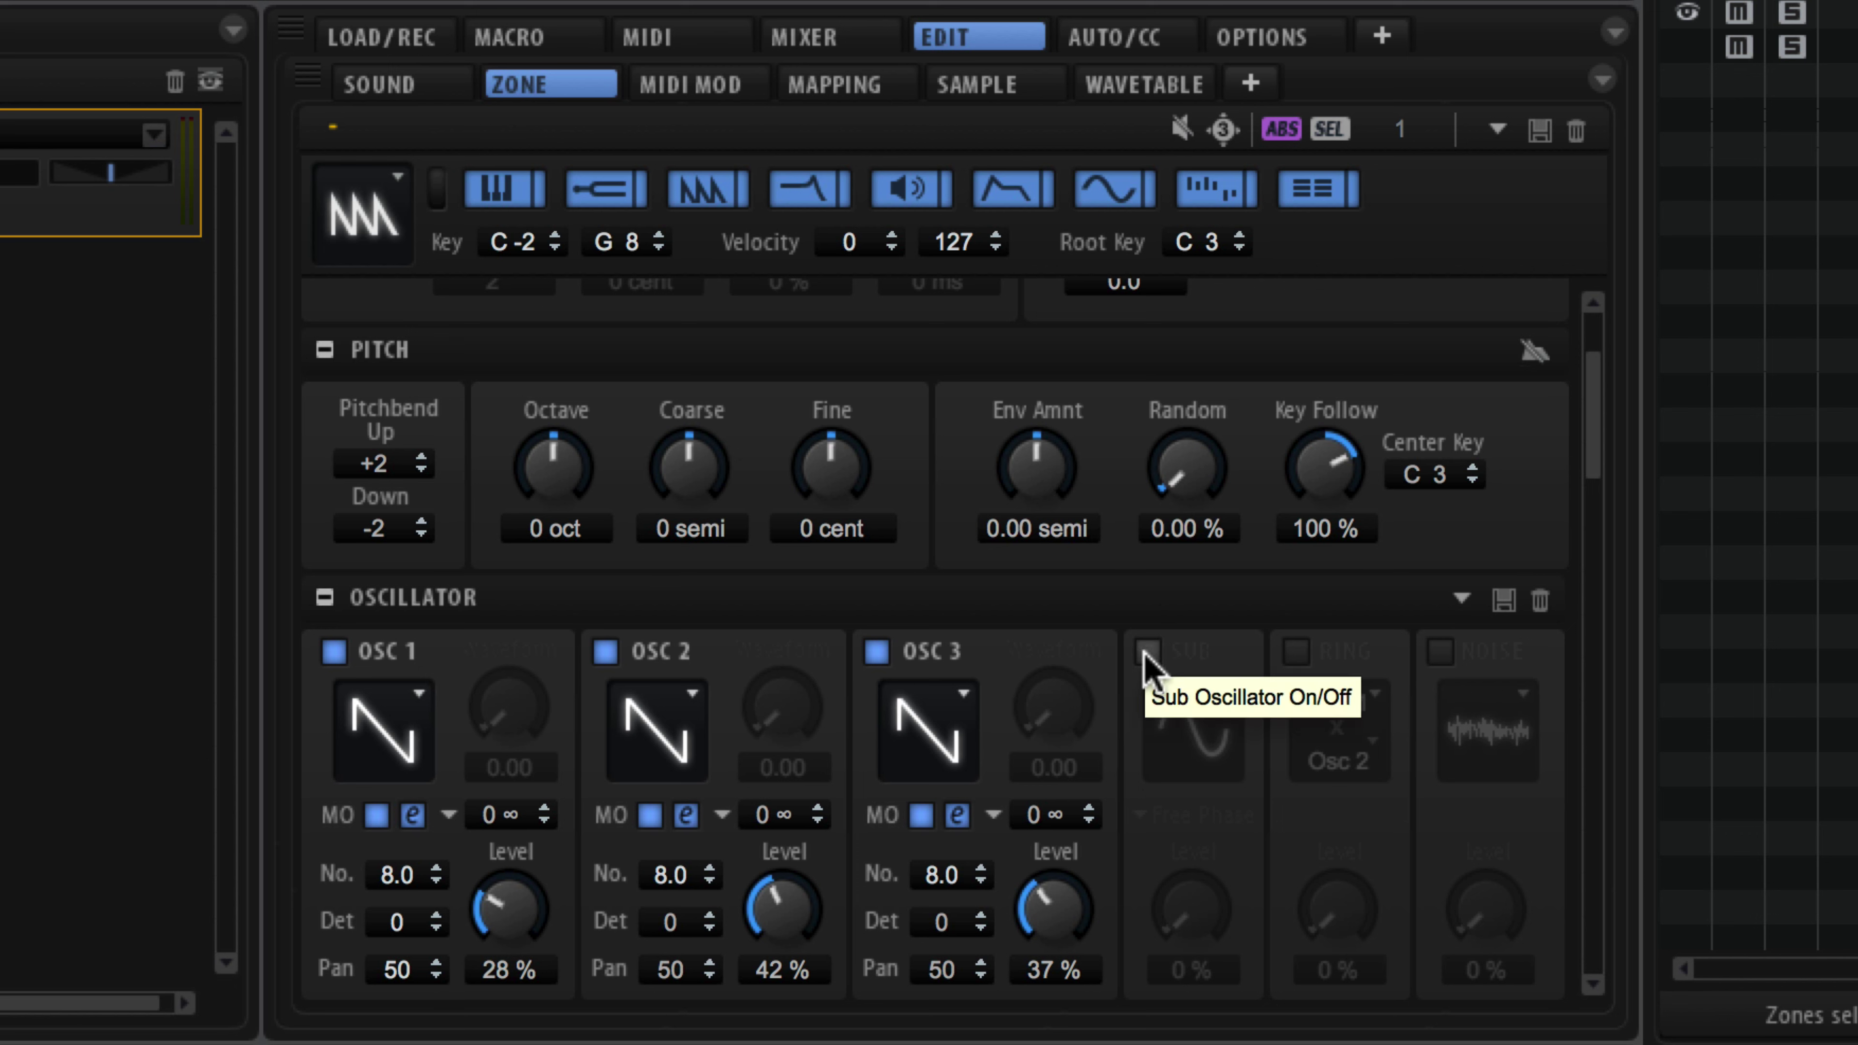
# Step: Enable the sub oscillator and set its retrigger mode to Fixed Phase
pyautogui.click(1147, 651)
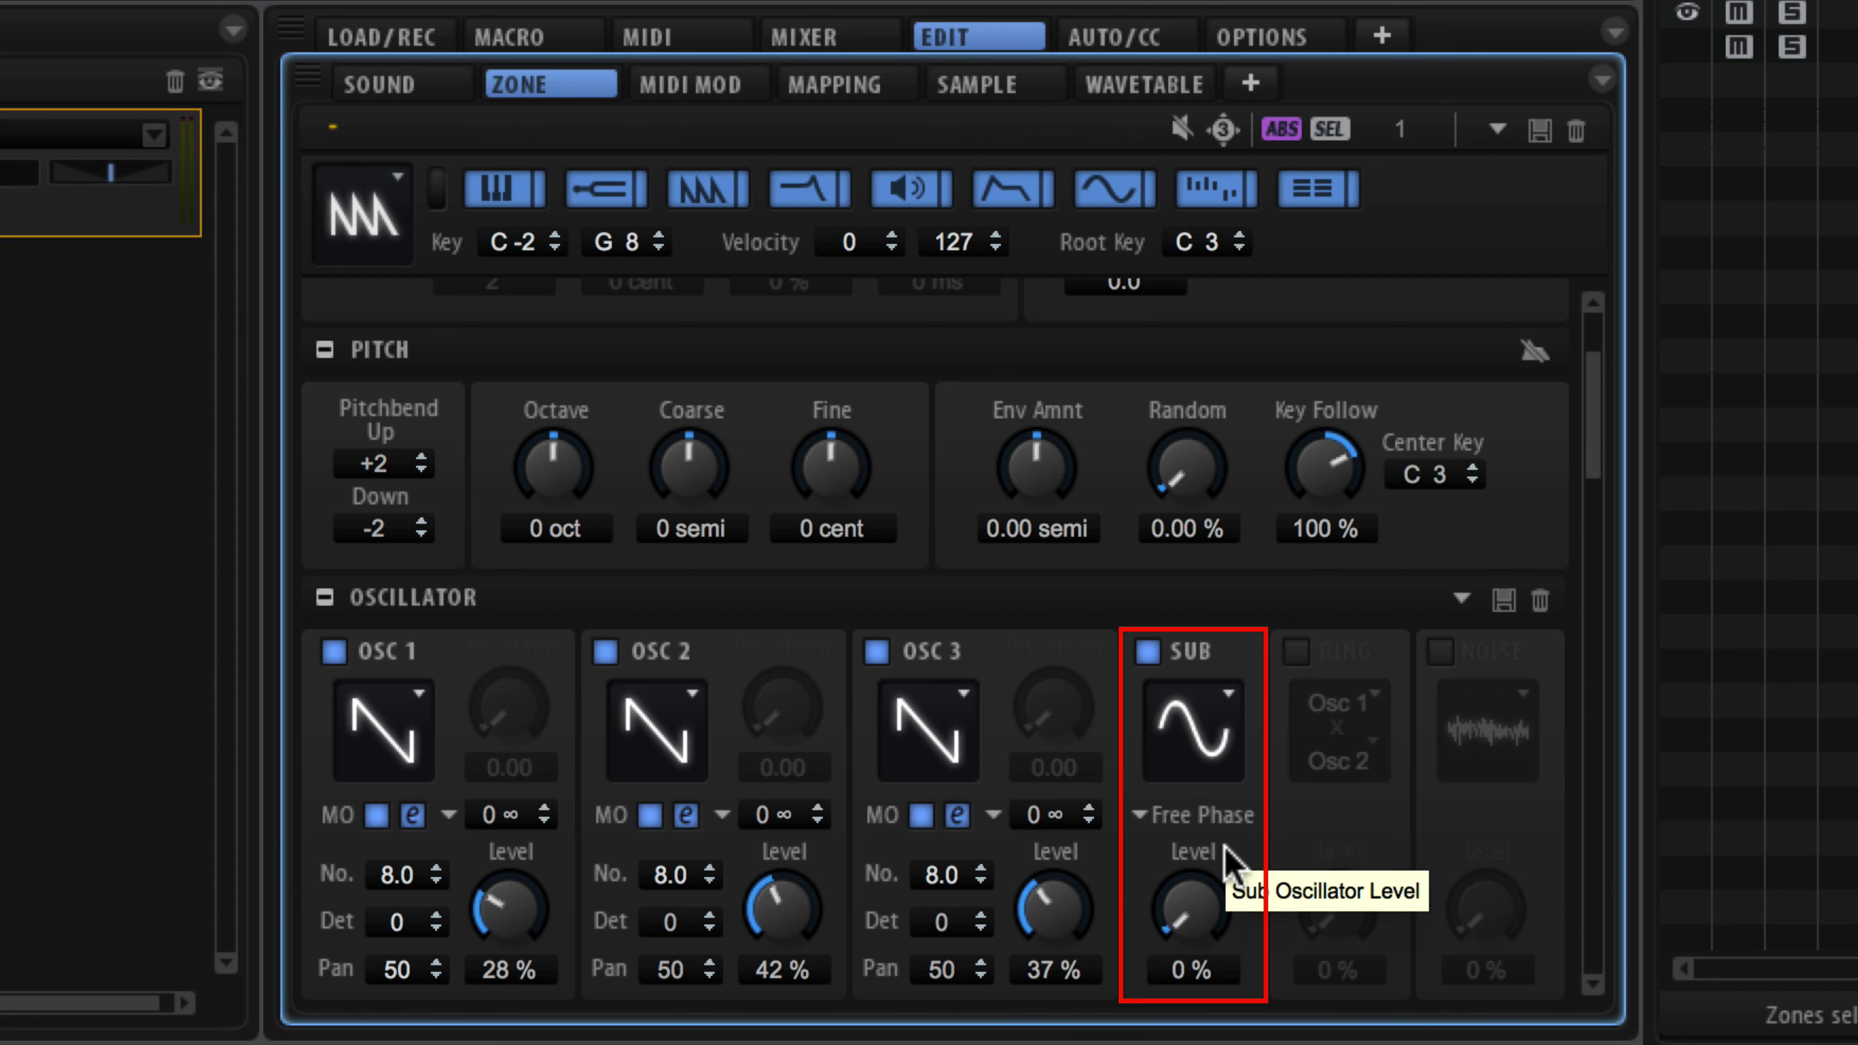
pyautogui.click(1144, 814)
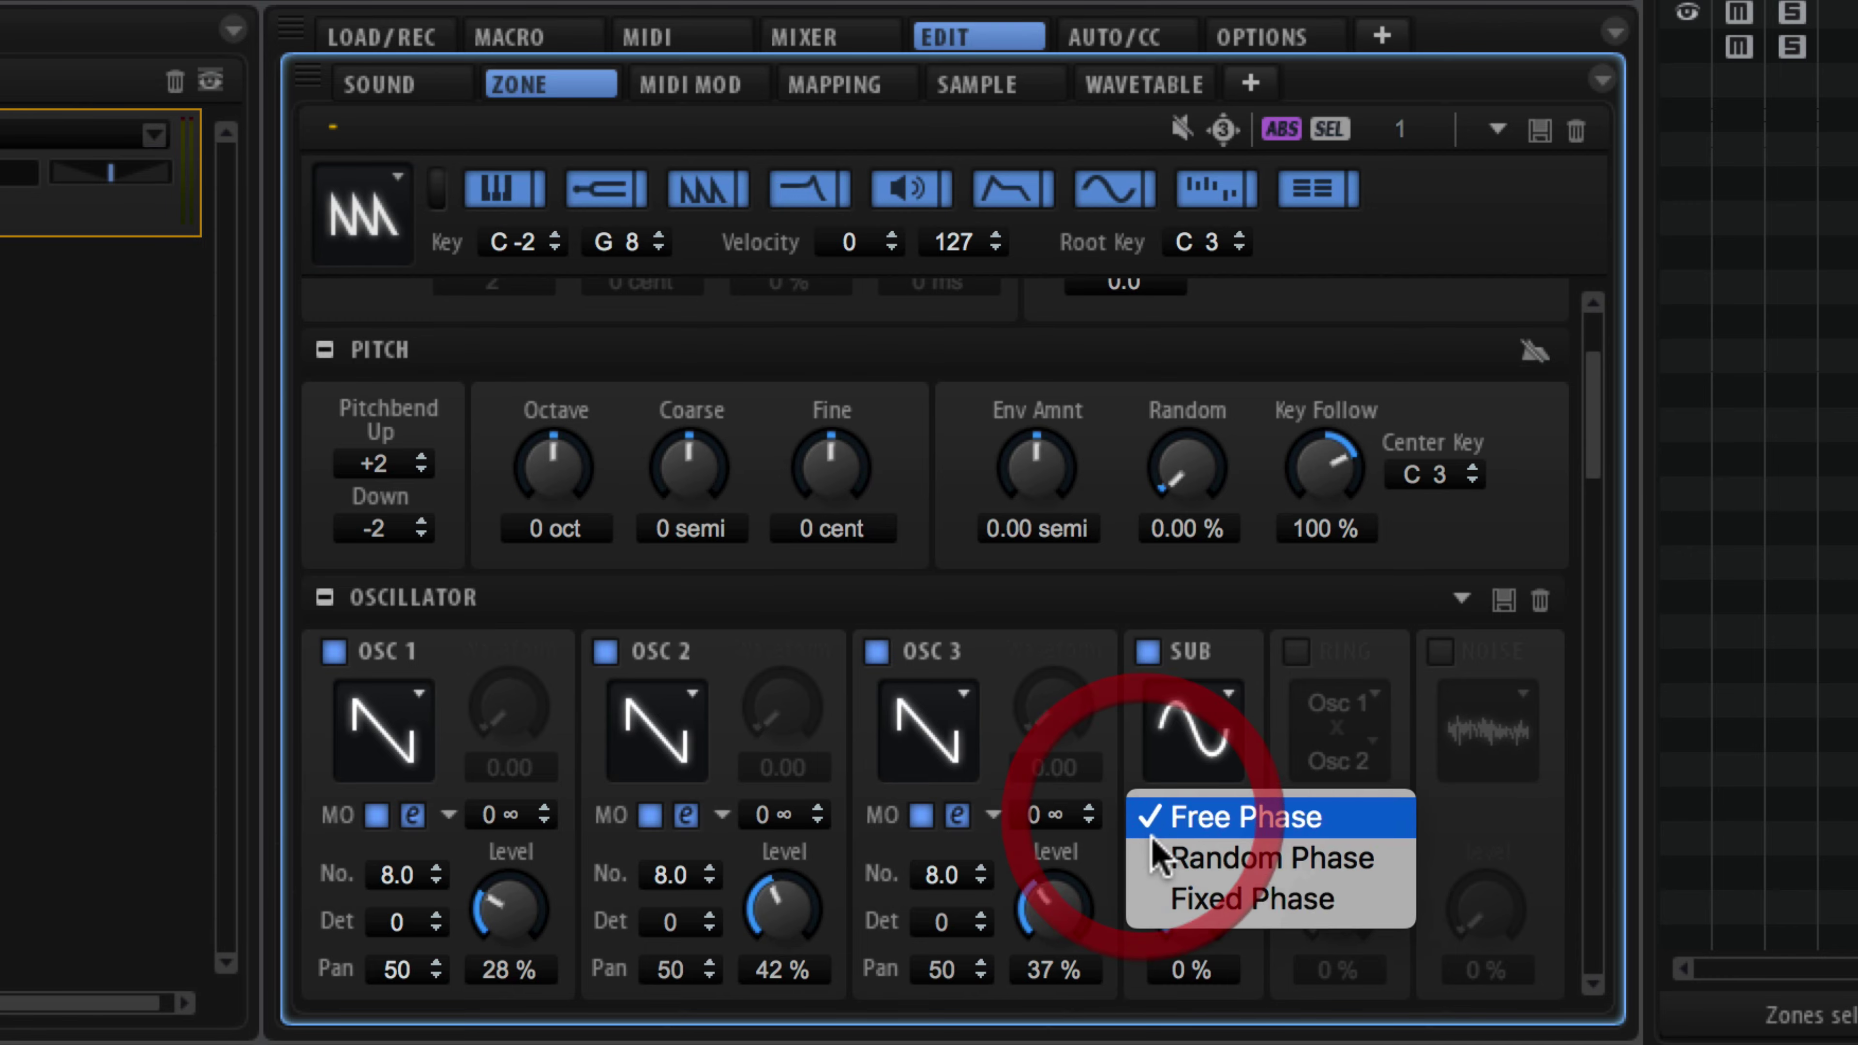
pyautogui.click(1170, 896)
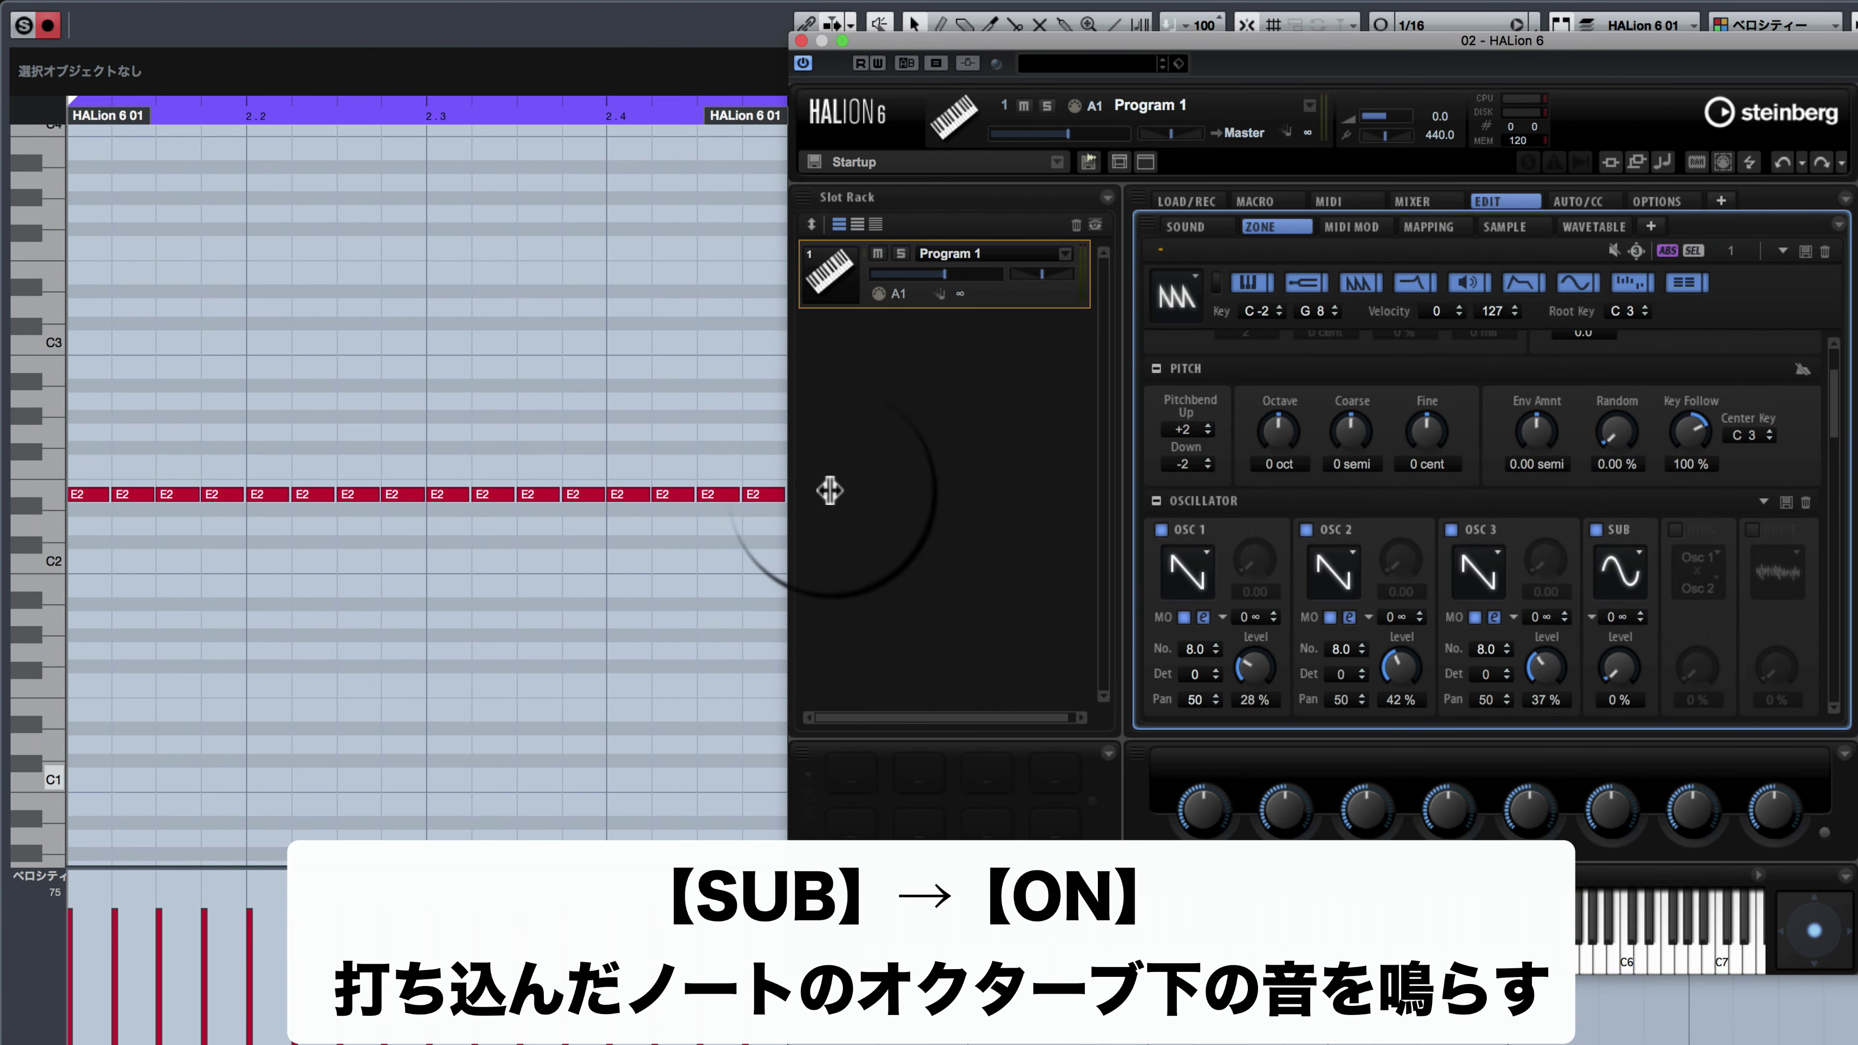
# Step: Move the first four E2 notes down one octave to E1 and undo the move
pyautogui.click(212, 534)
pyautogui.moveTo(71, 451); pyautogui.dragTo(212, 534)
pyautogui.moveTo(95, 494); pyautogui.dragTo(88, 704)
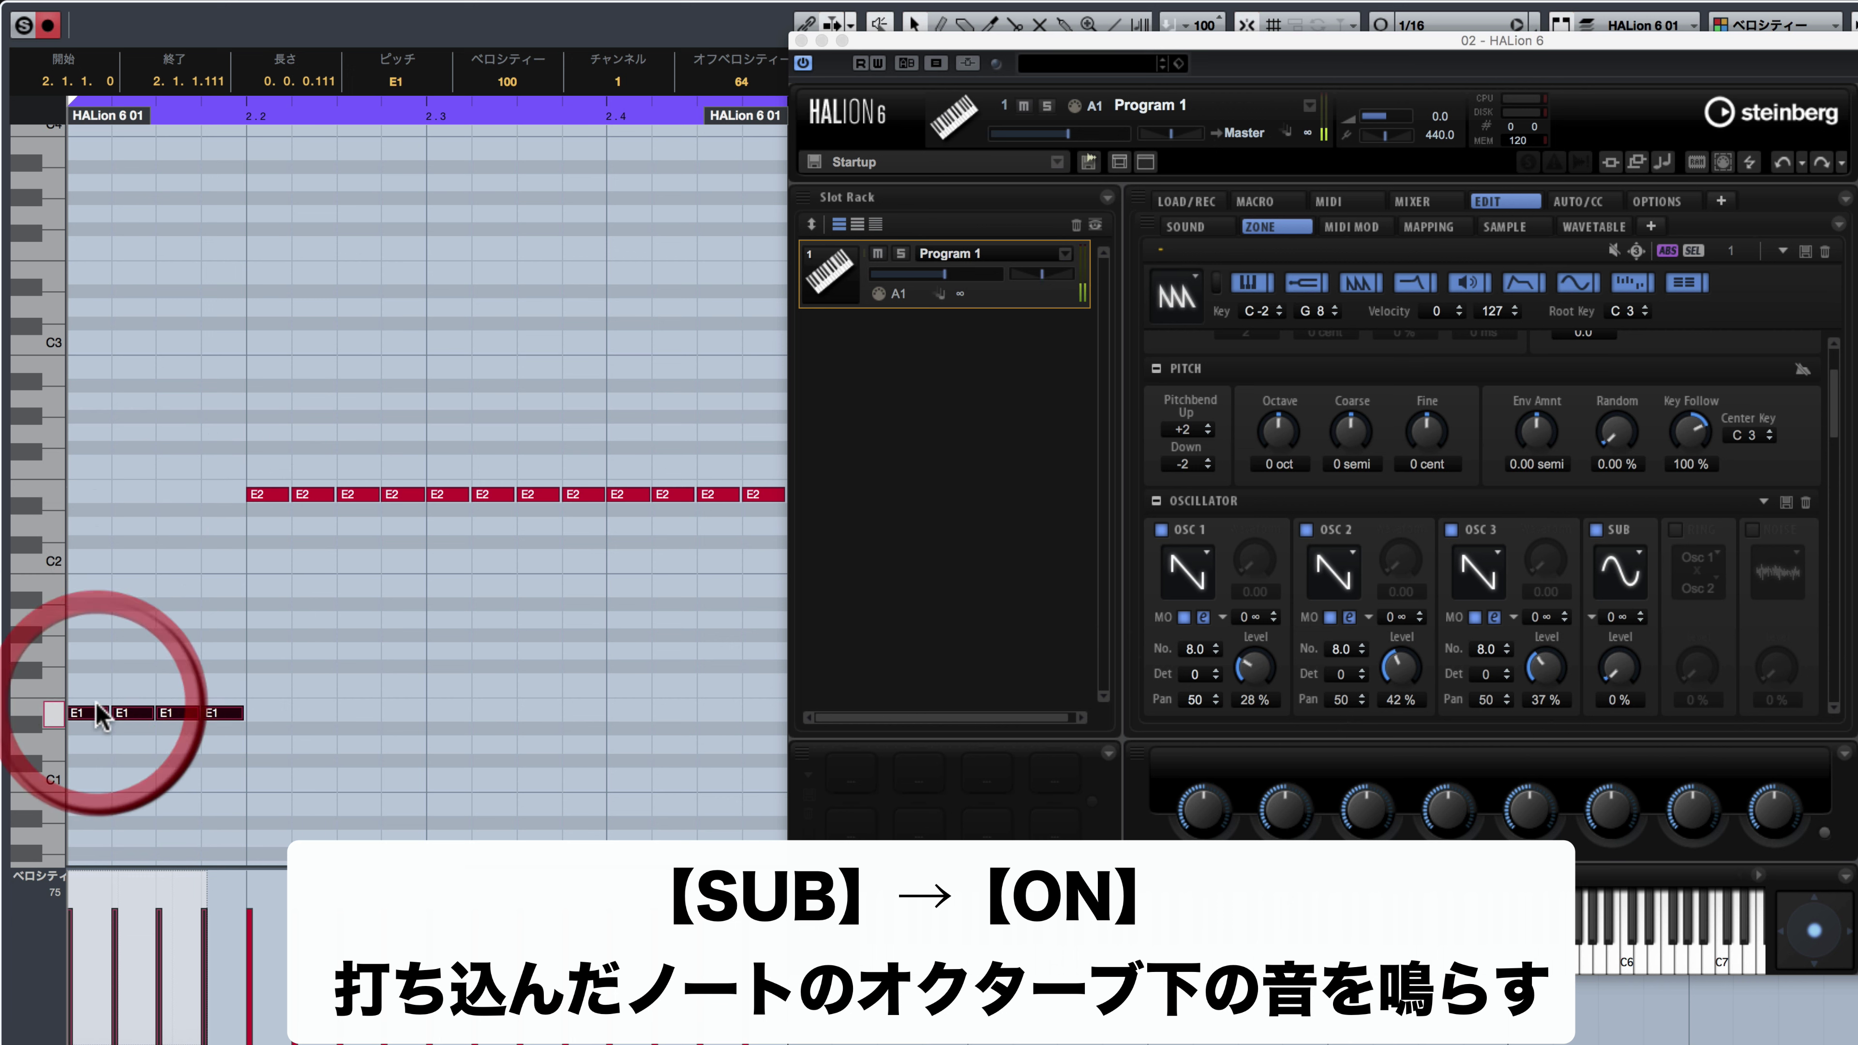
pyautogui.hotkey('ctrl', 'z')
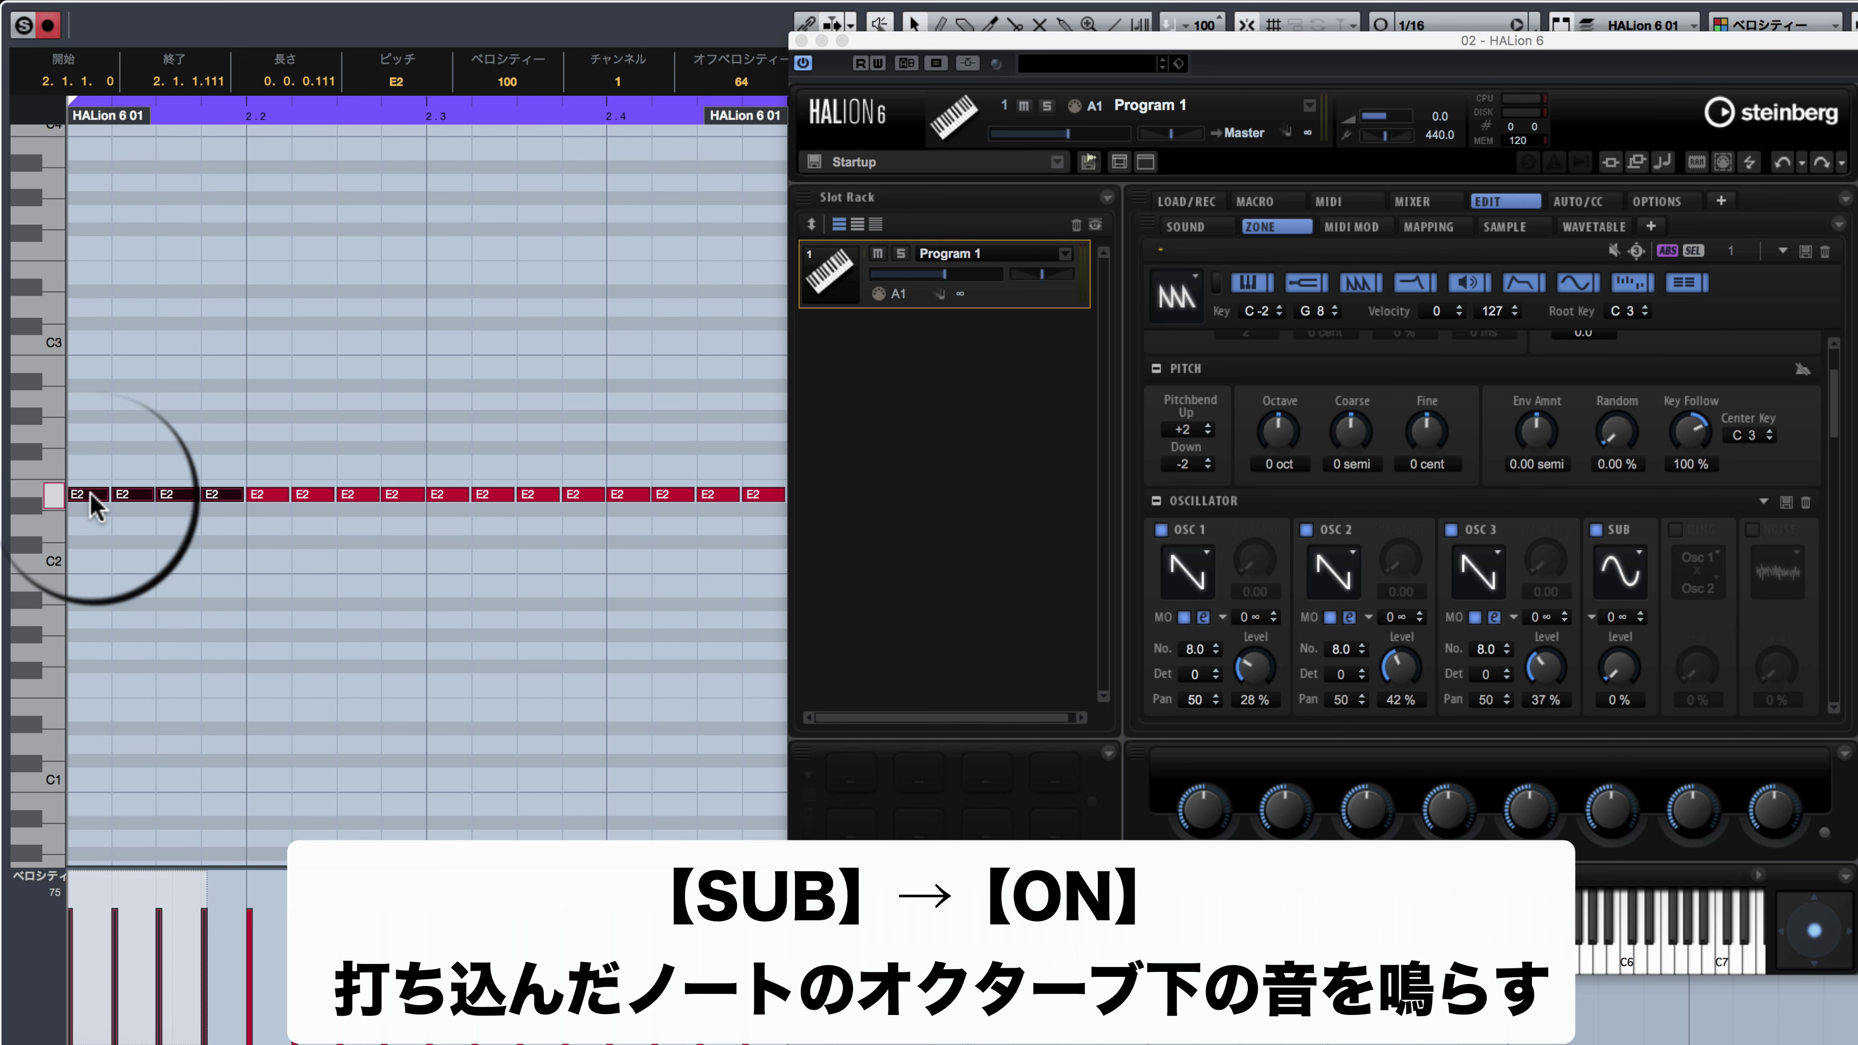
# Step: Move the first four notes down to E1 and on to E0, transpose them back up to E2 and deselect them
pyautogui.moveTo(96, 505); pyautogui.dragTo(103, 713)
pyautogui.scroll(-5, 103, 724)
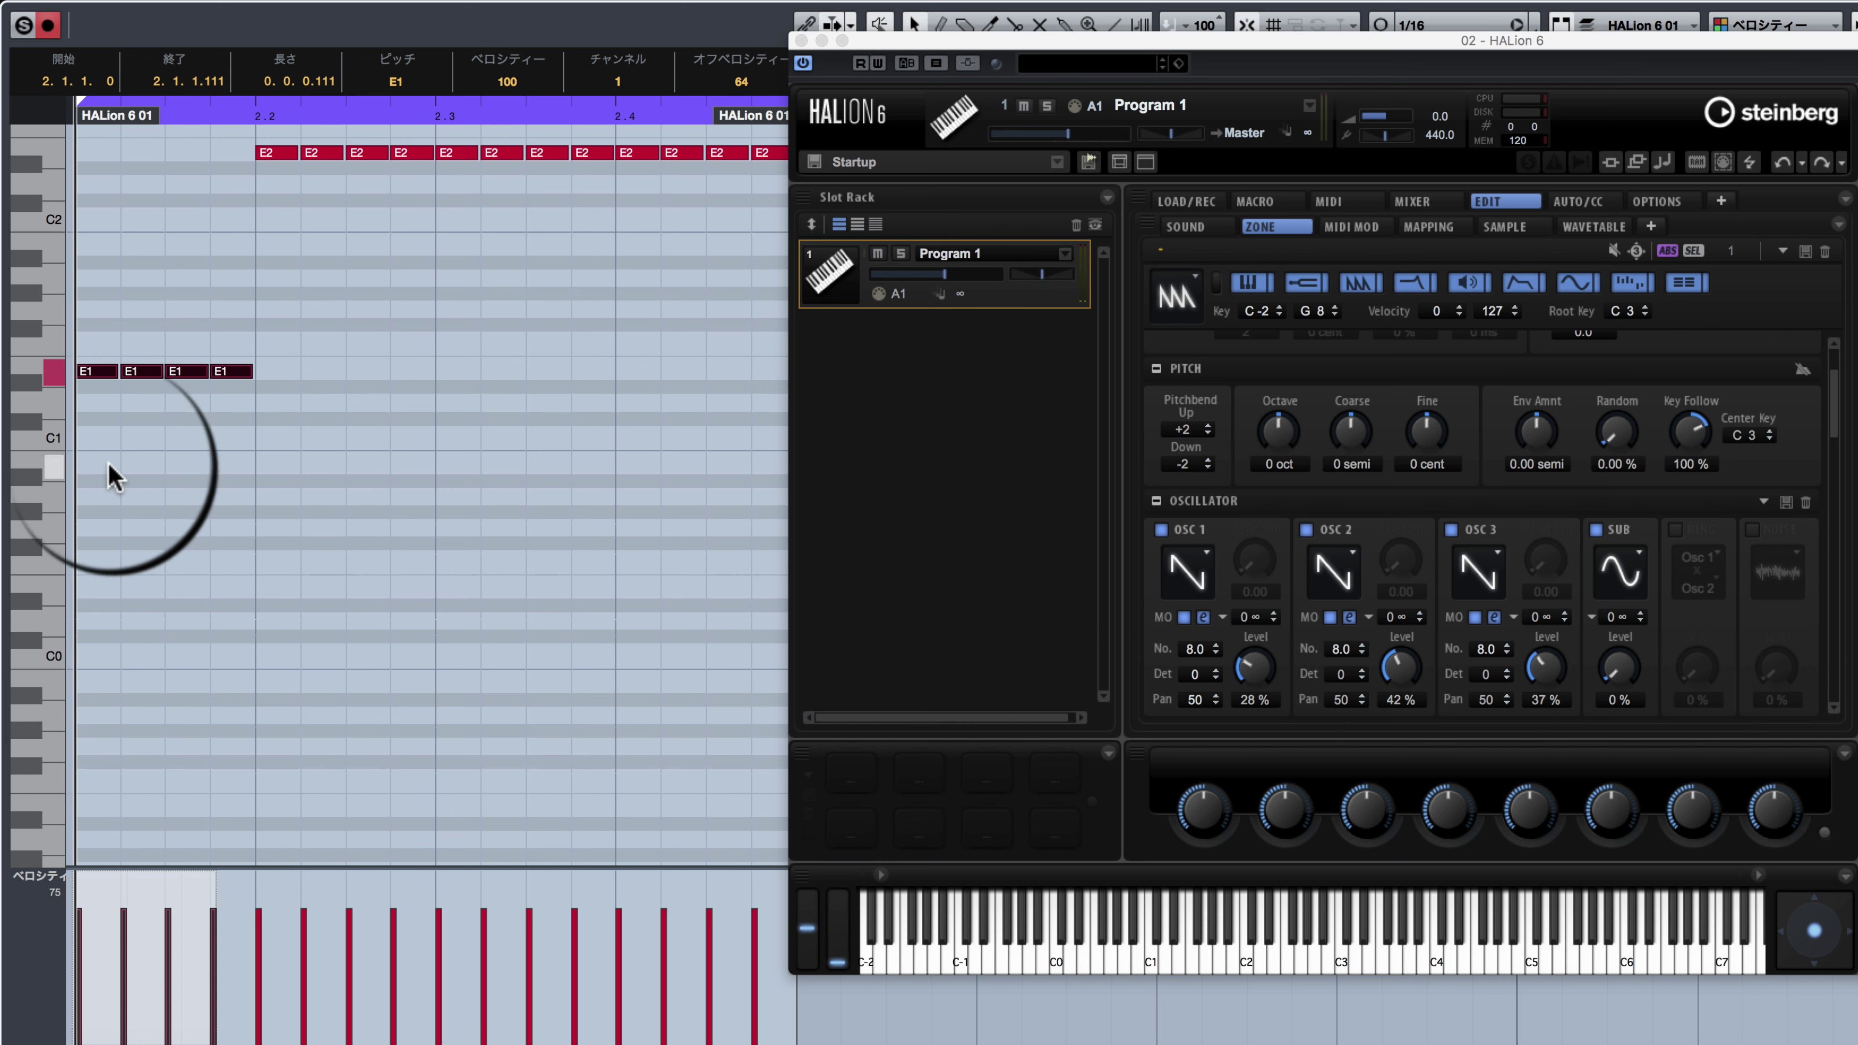
pyautogui.moveTo(110, 371); pyautogui.dragTo(114, 608)
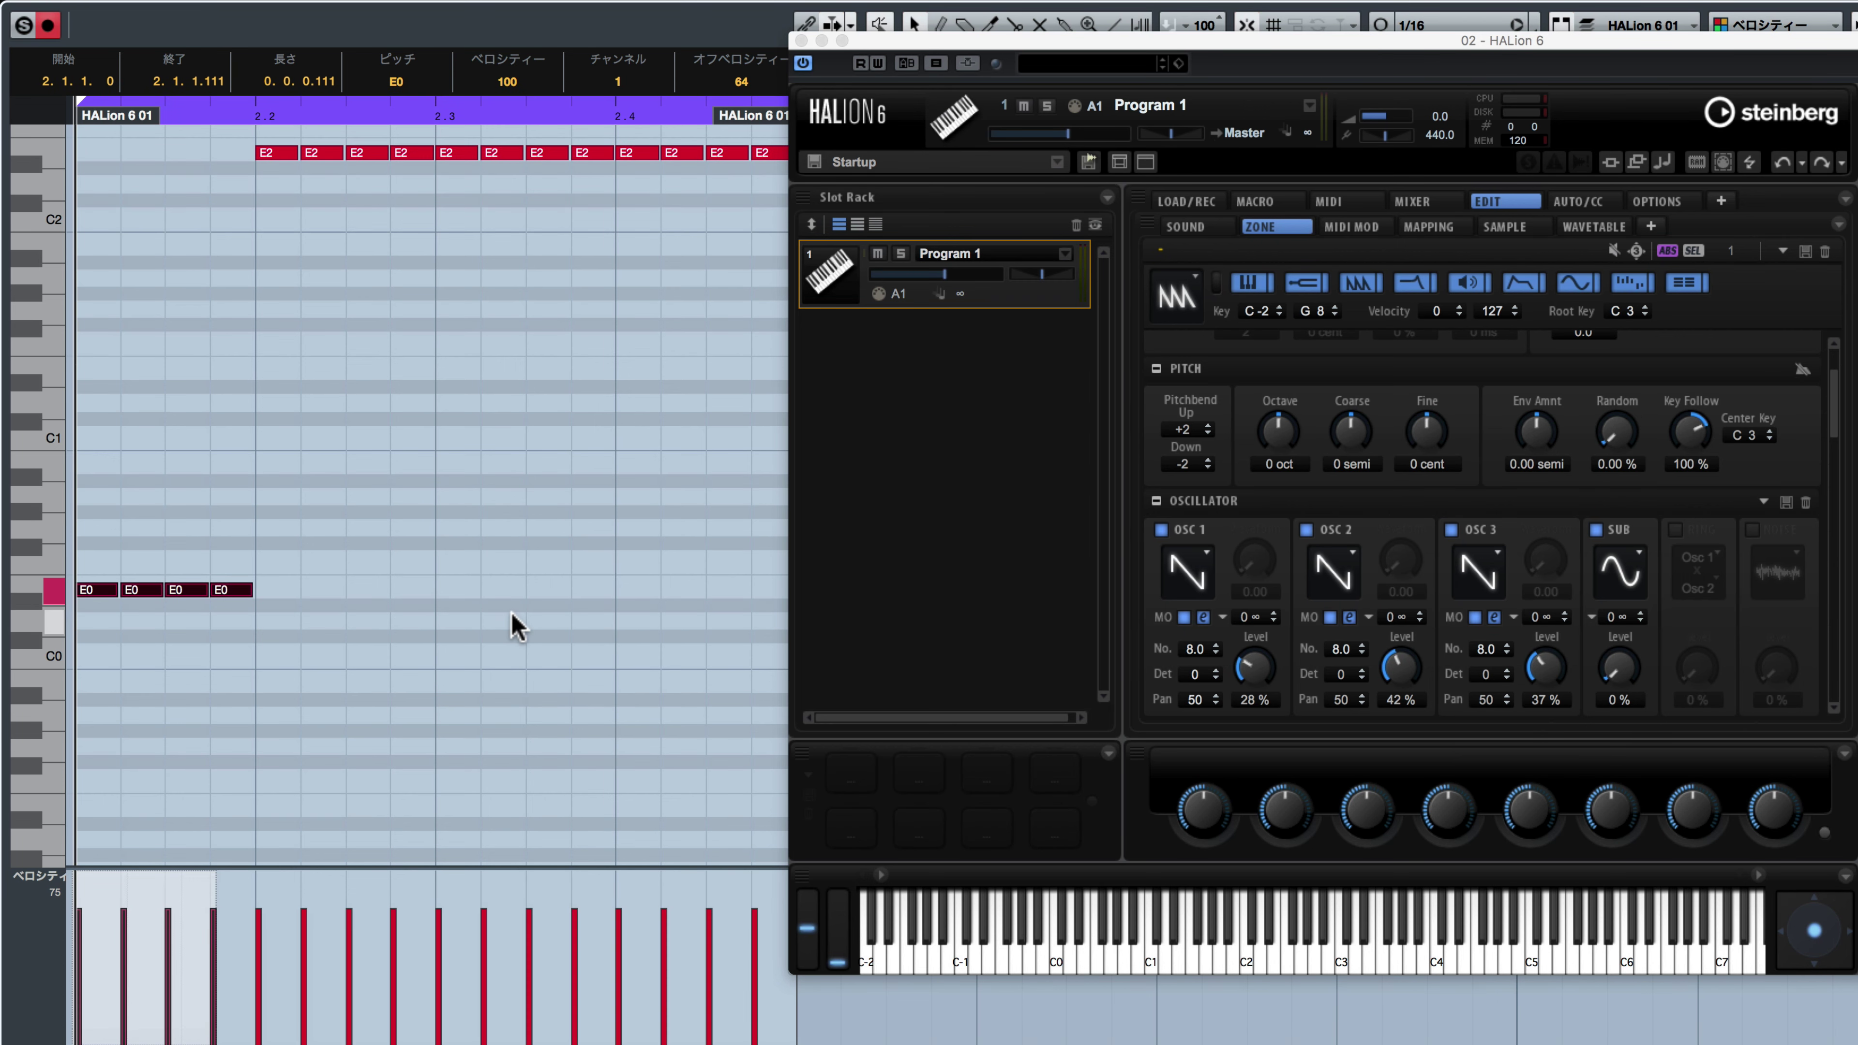
pyautogui.hotkey('shift', 'Up')
pyautogui.hotkey('shift', 'Up')
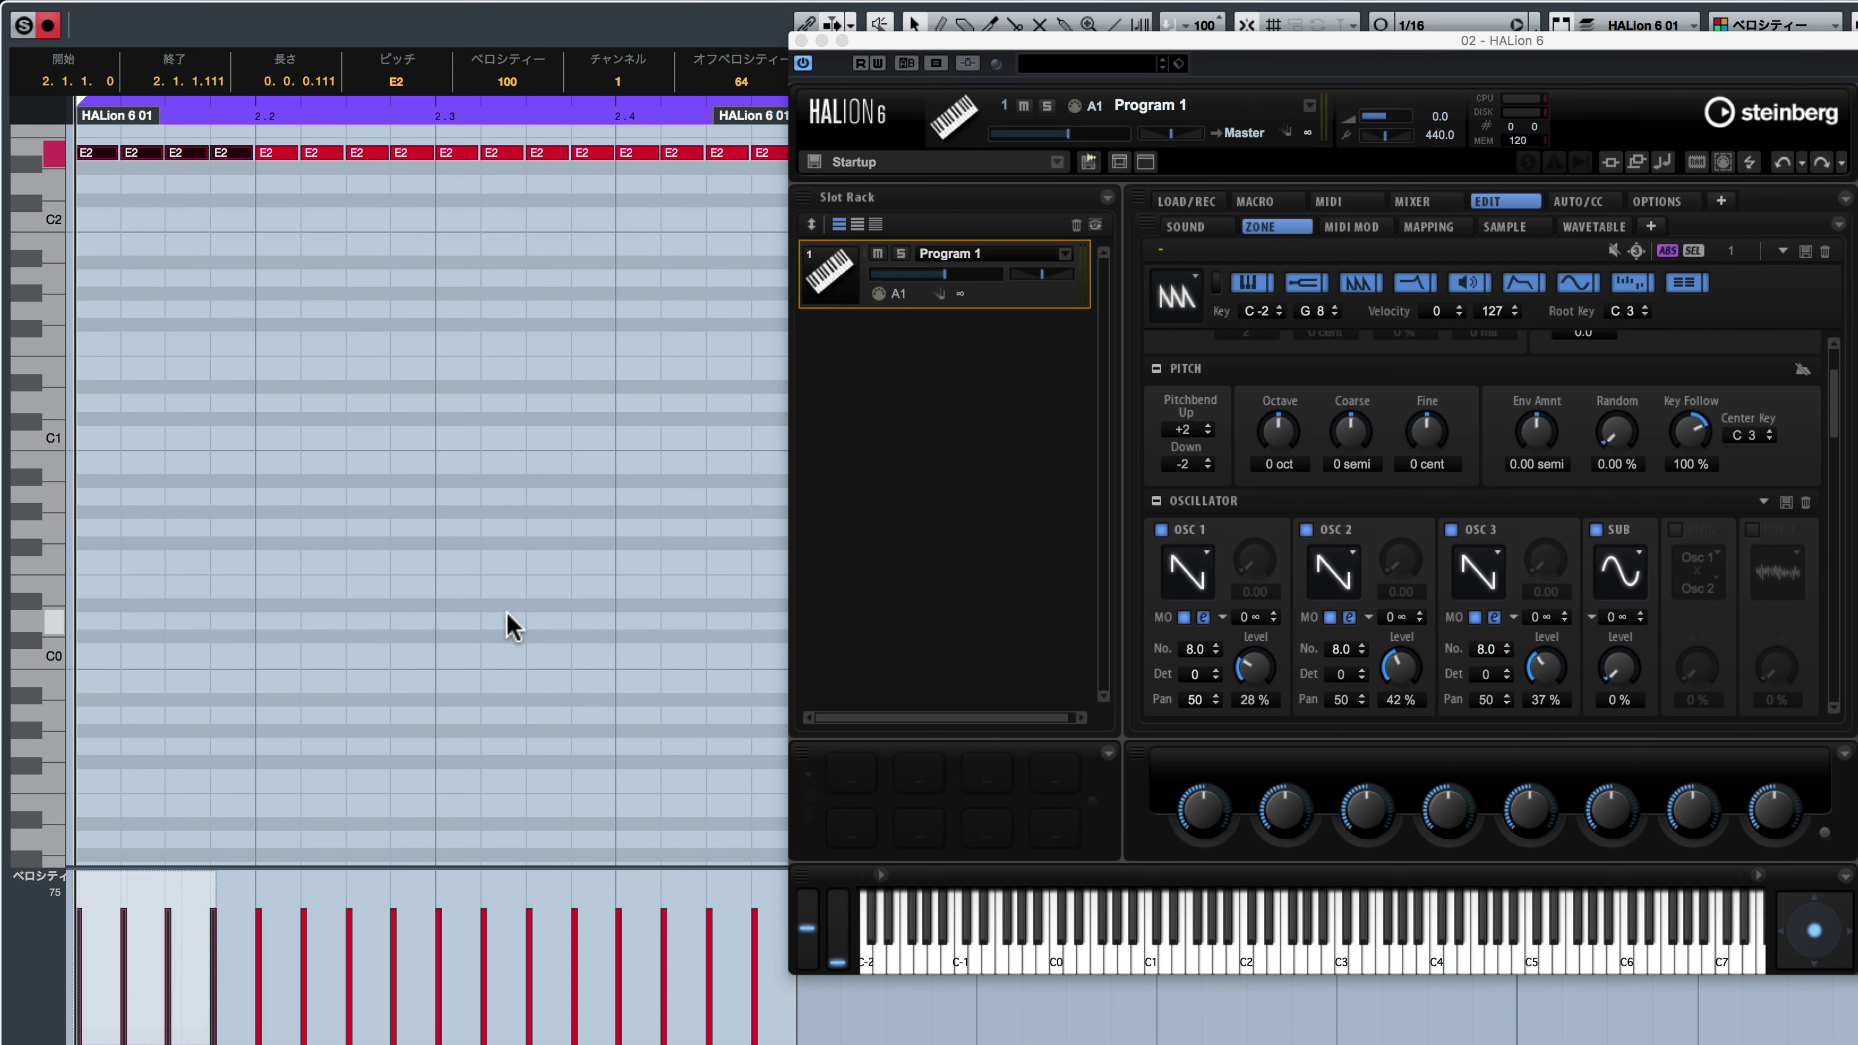
pyautogui.click(510, 622)
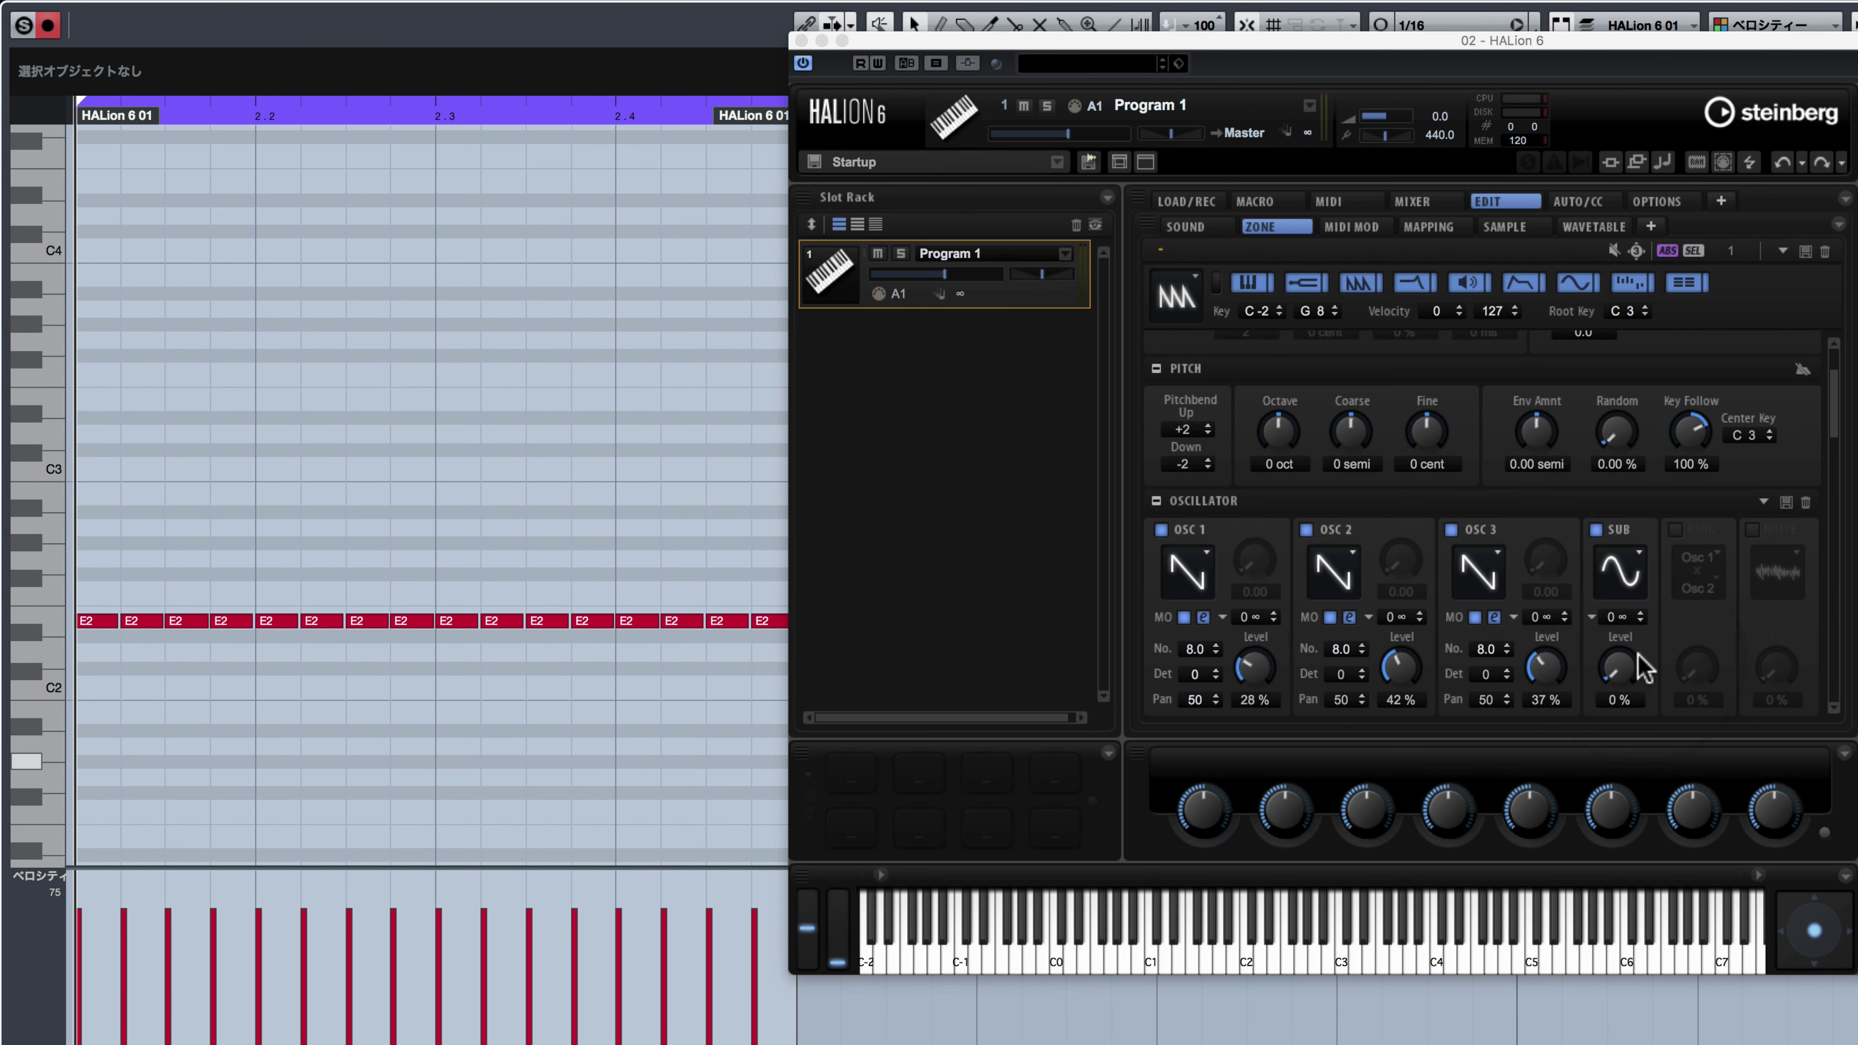
# Step: Raise the sub oscillator's level to 89 % during playback and stop the playback
pyautogui.press('space')
pyautogui.moveTo(1625, 670); pyautogui.dragTo(1596, 457)
pyautogui.press('space')
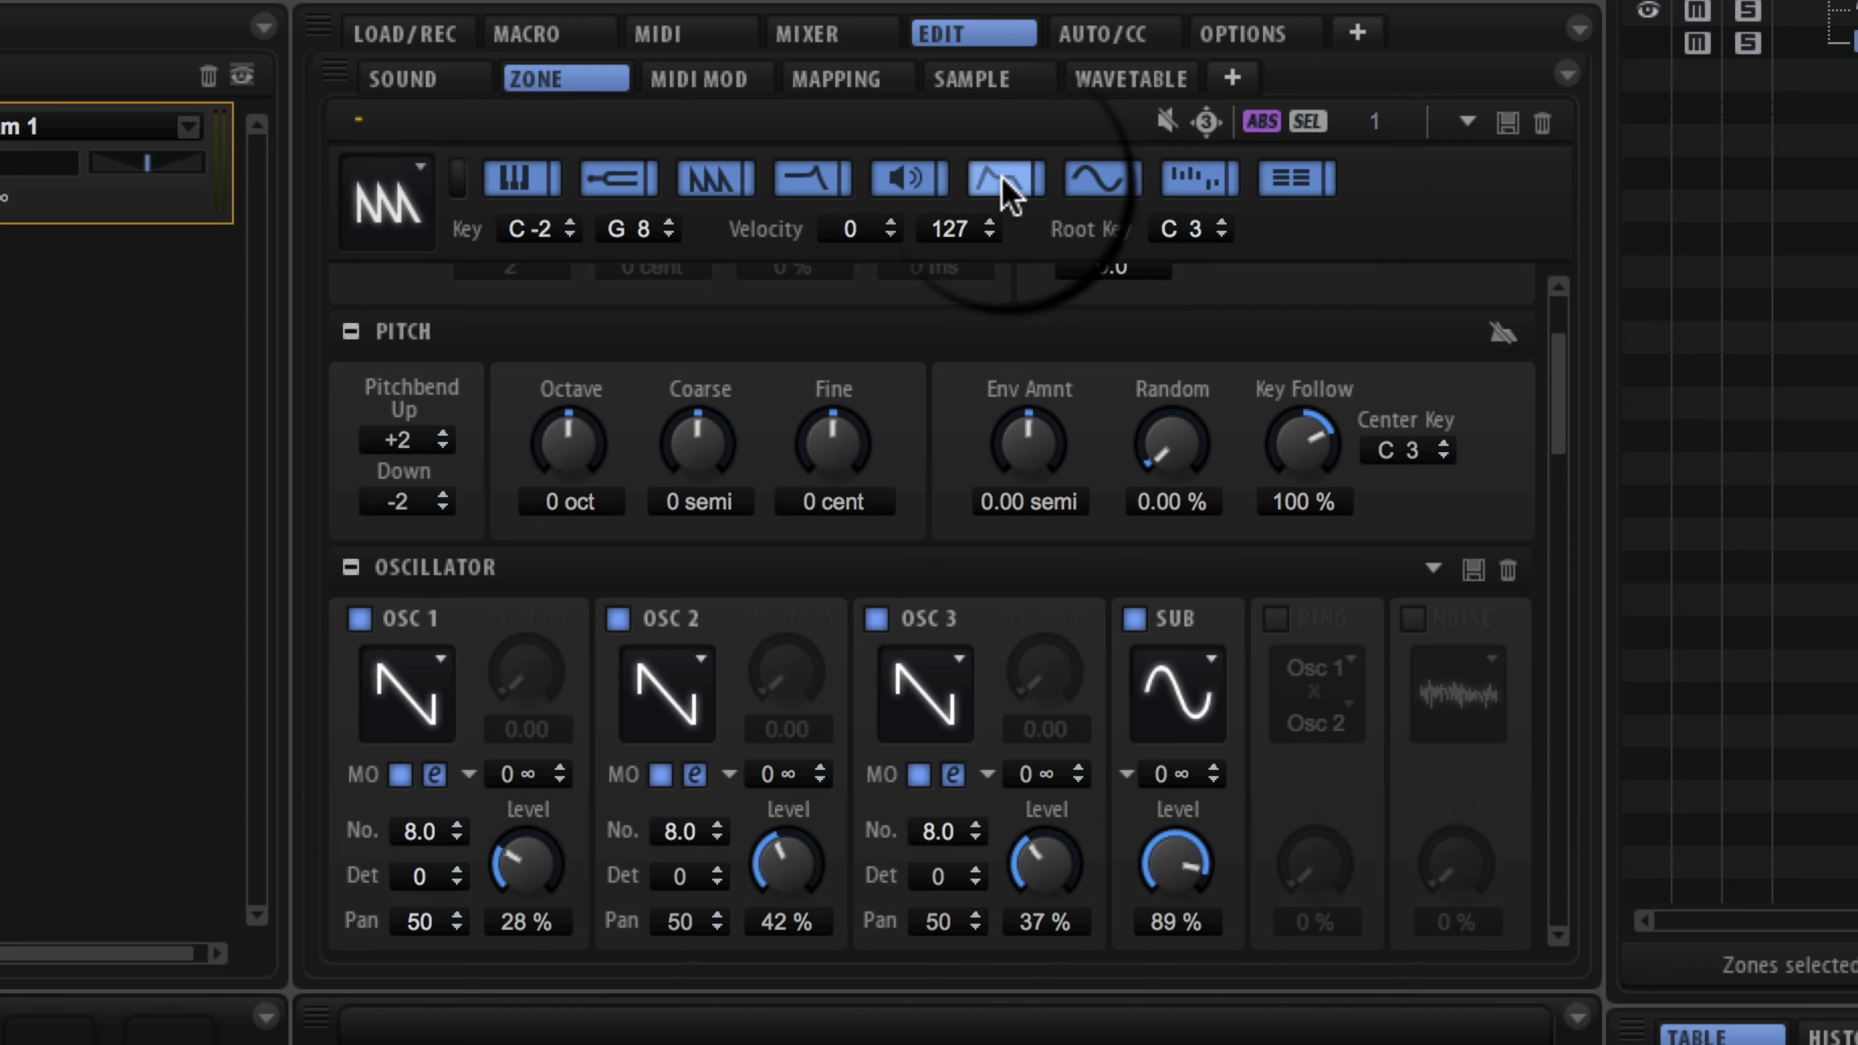
# Step: Show the amp envelope, enable its Sync option and set the sync grid to 1/4
pyautogui.click(1526, 273)
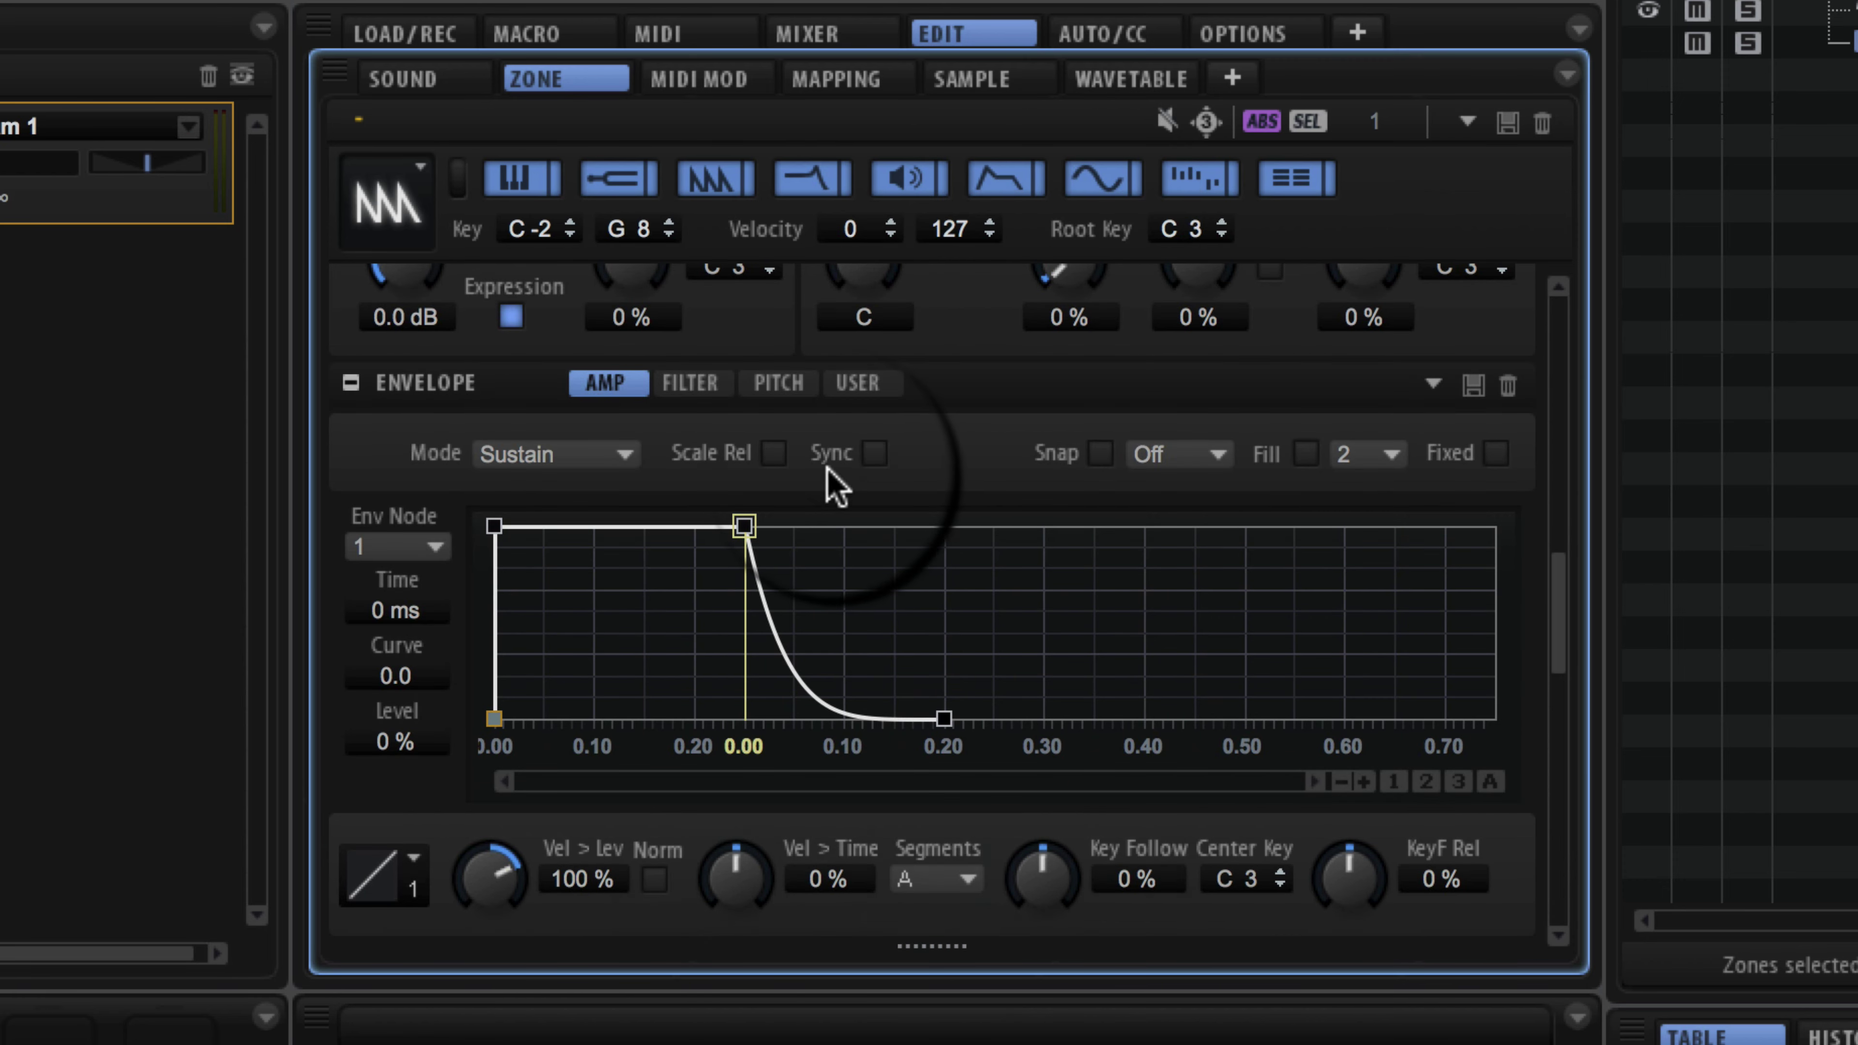
pyautogui.click(873, 455)
pyautogui.click(943, 460)
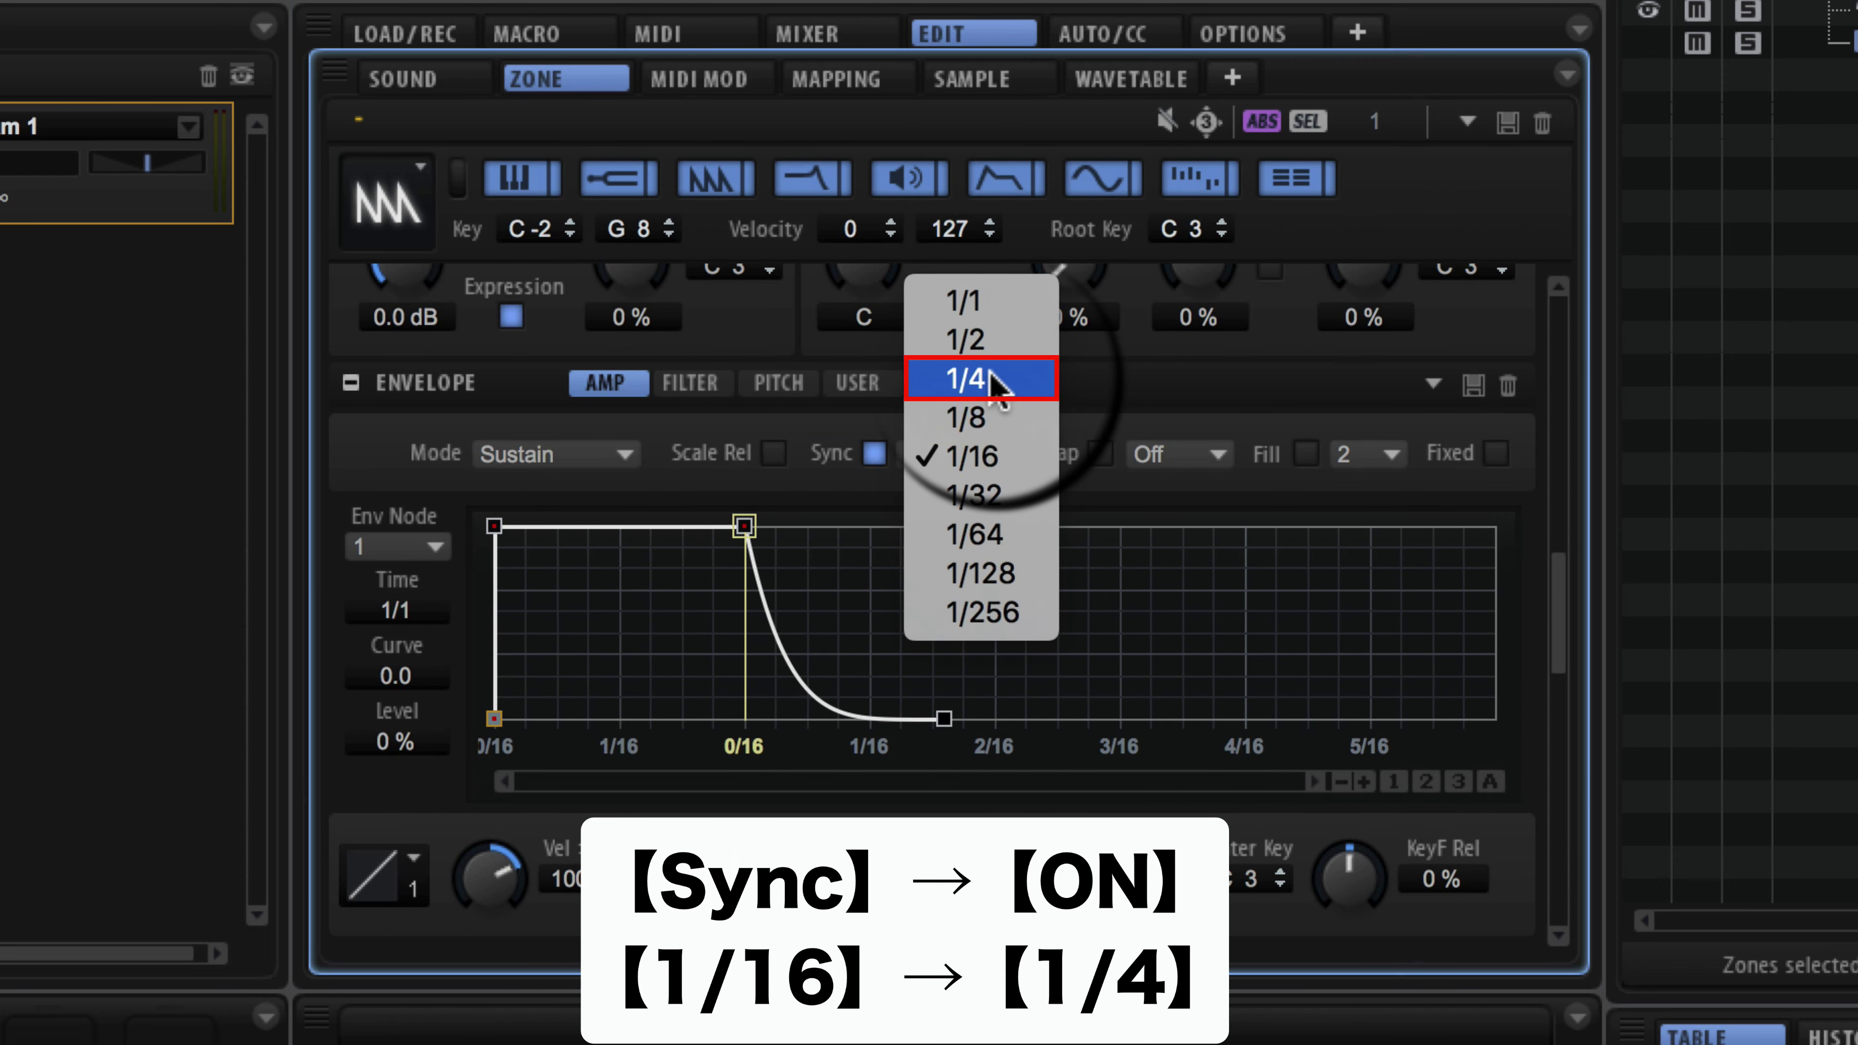
pyautogui.click(995, 380)
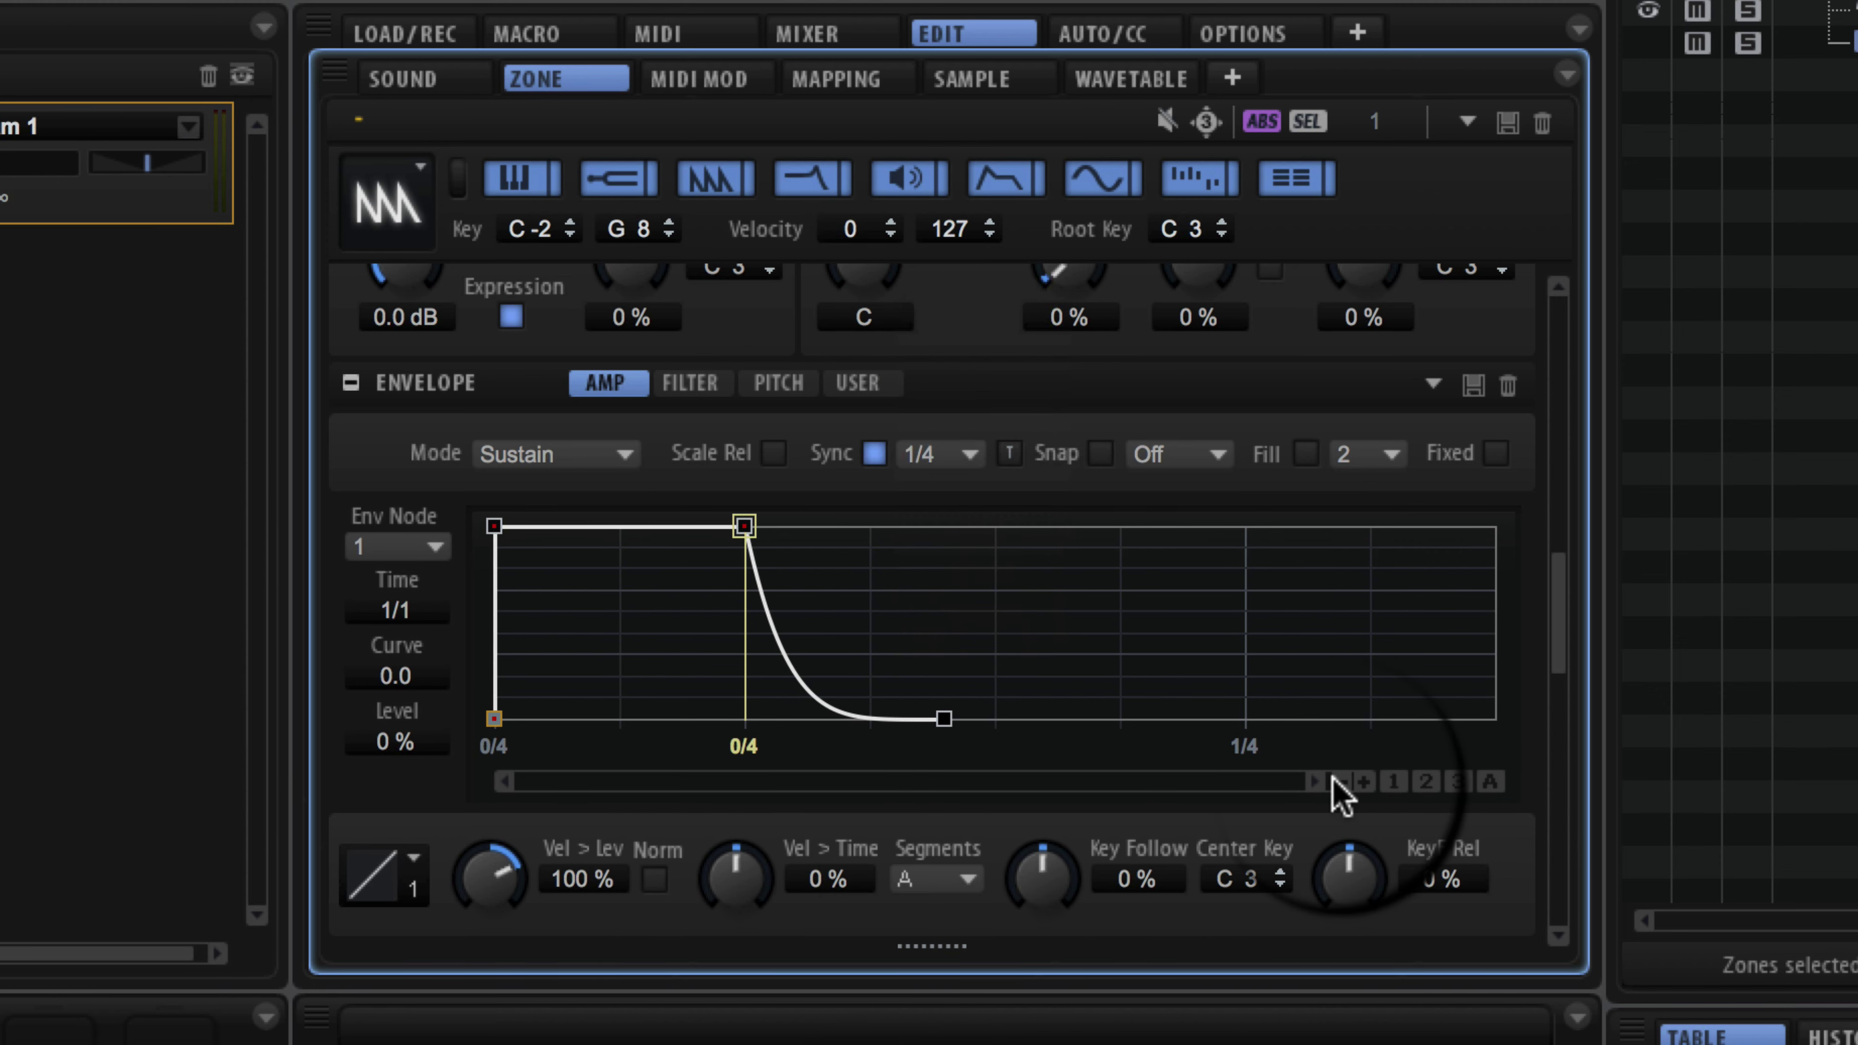
# Step: Set the amp envelope's second node to a time of 1/4 and bend the attack segment to a curve of 7.2
pyautogui.click(1340, 781)
pyautogui.click(494, 527)
pyautogui.moveTo(497, 526); pyautogui.dragTo(760, 528)
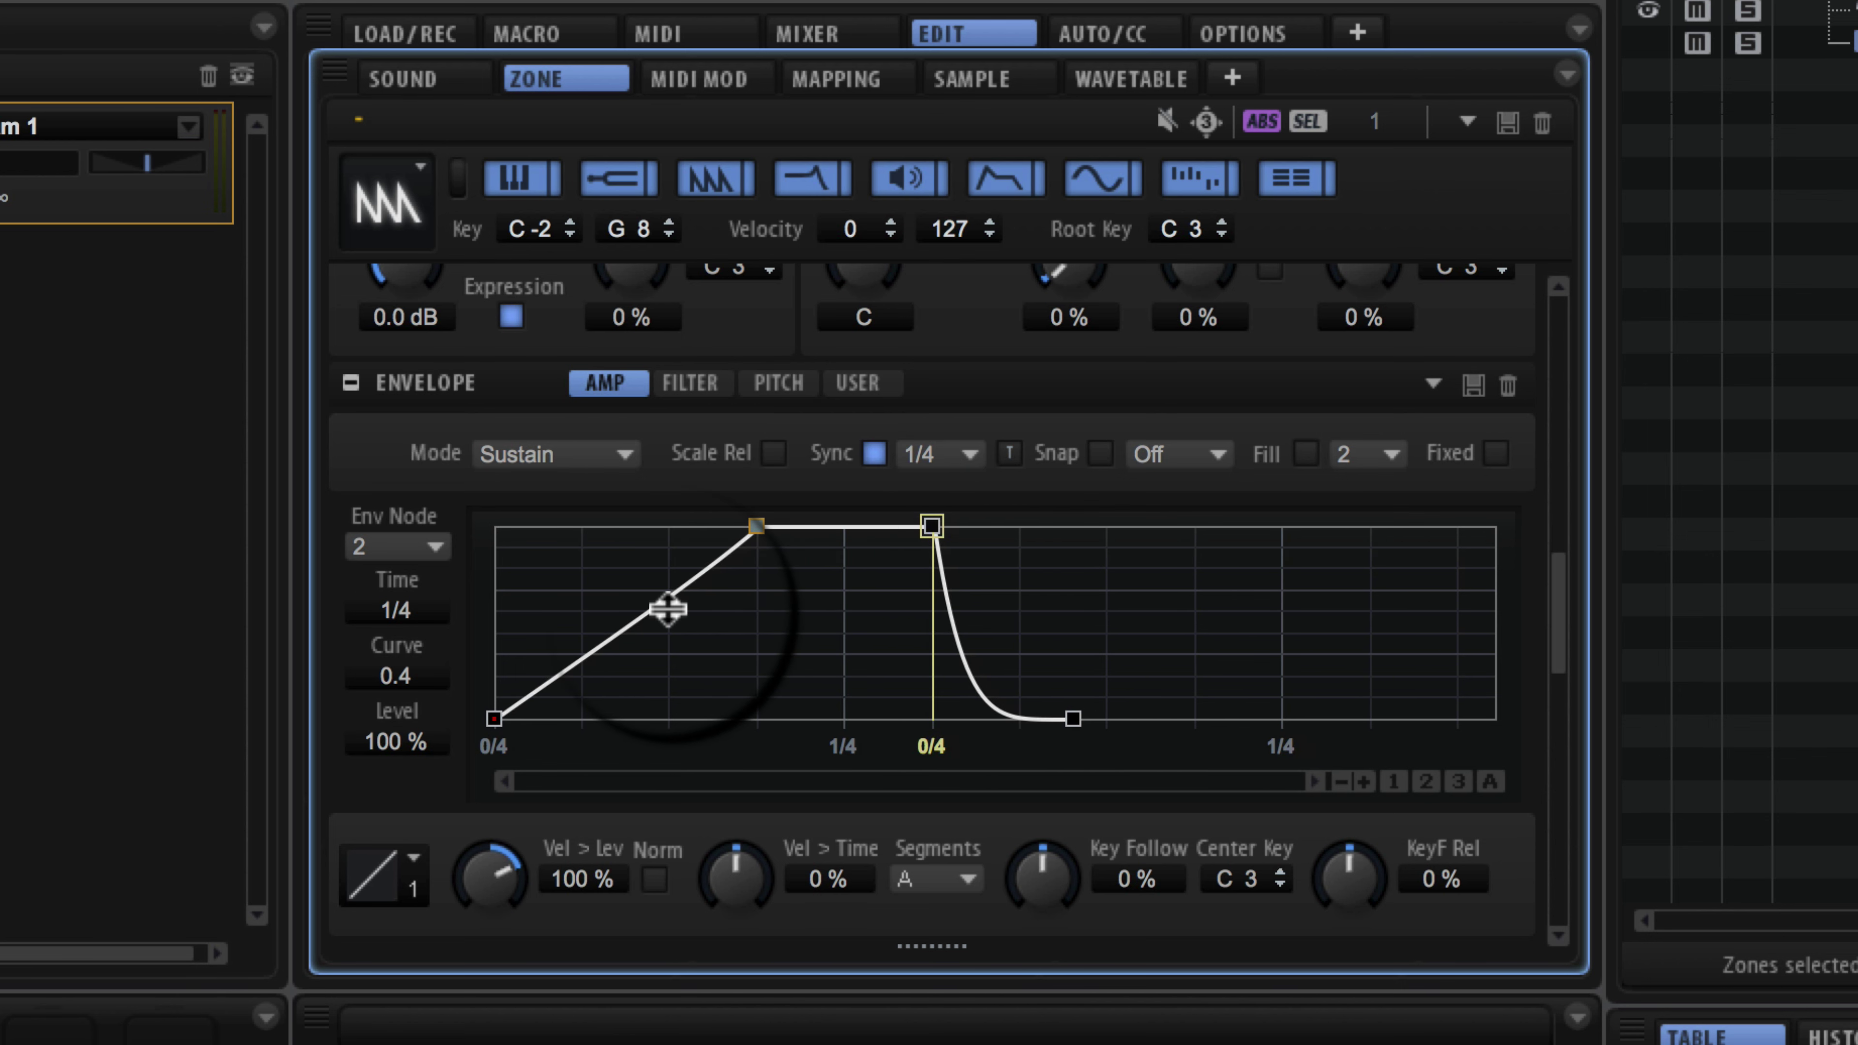
pyautogui.moveTo(667, 609); pyautogui.dragTo(684, 663)
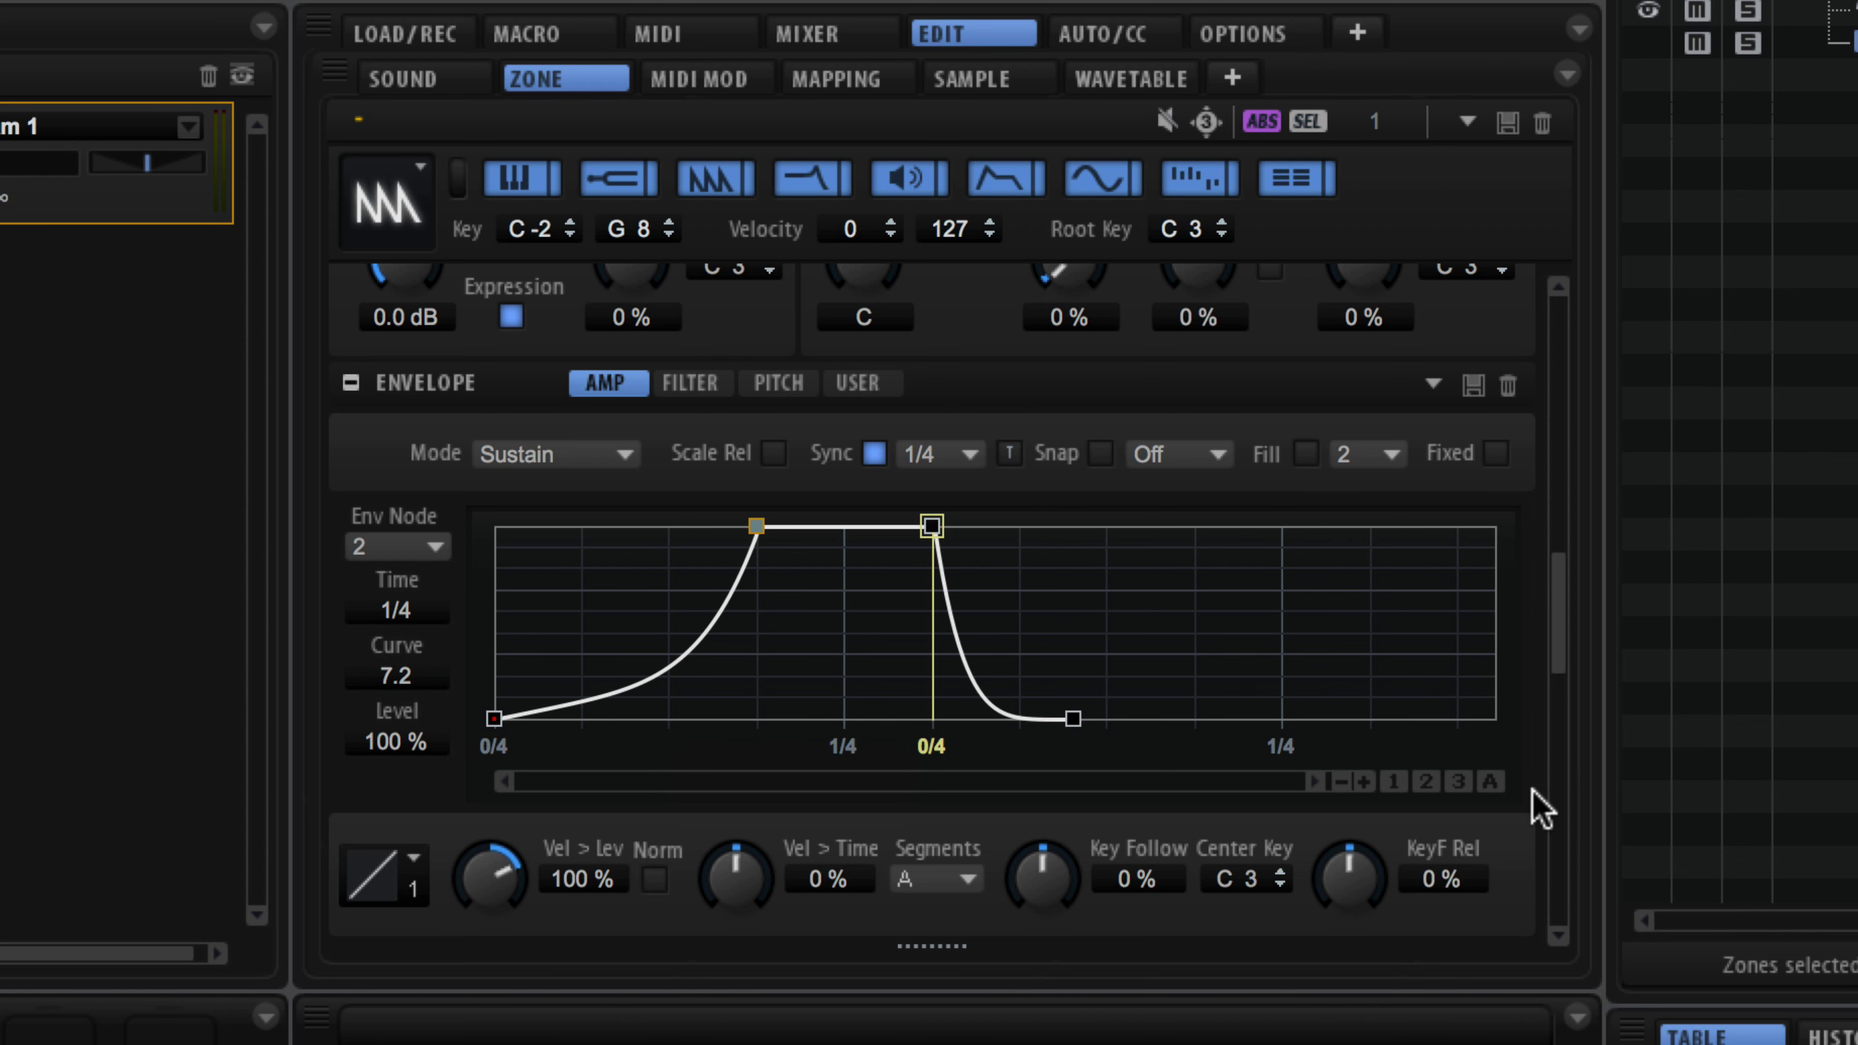
# Step: Insert the Amplifier distortion effect in the Master channel's first insert slot and set its amp model to Bass Woman
pyautogui.click(833, 36)
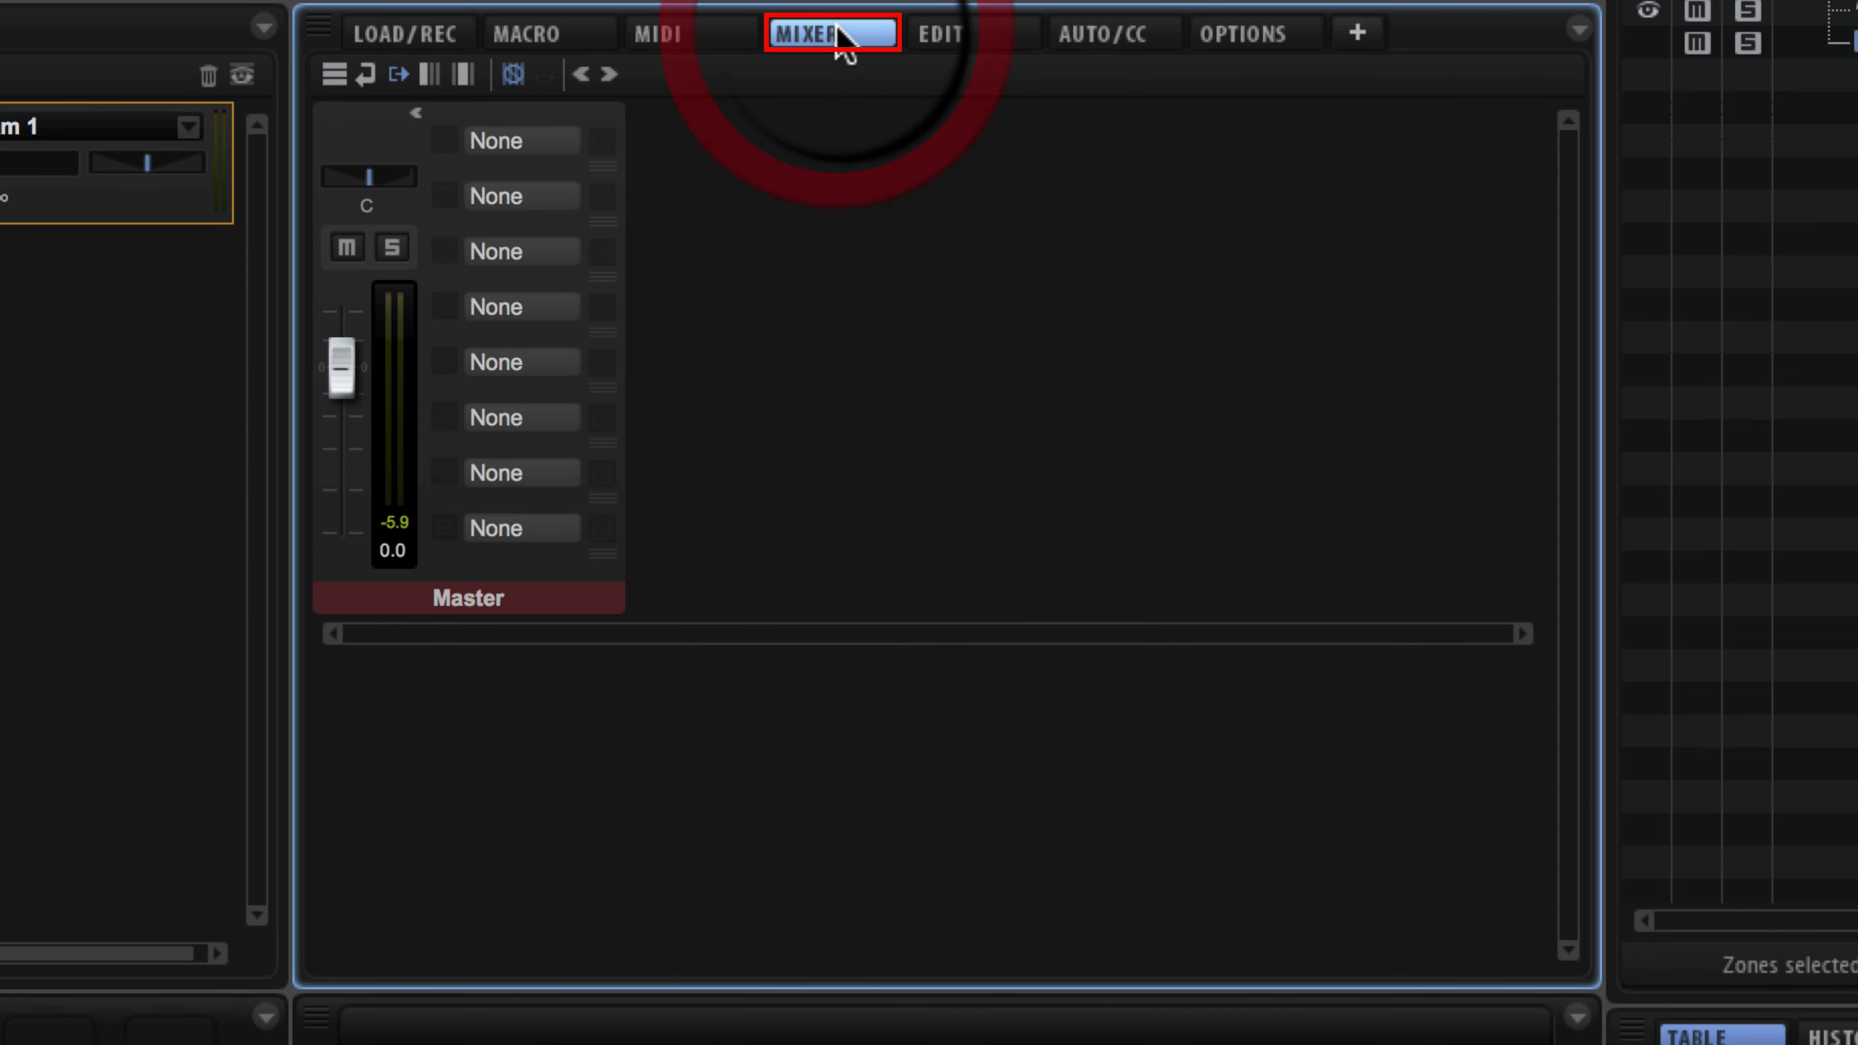
pyautogui.click(545, 139)
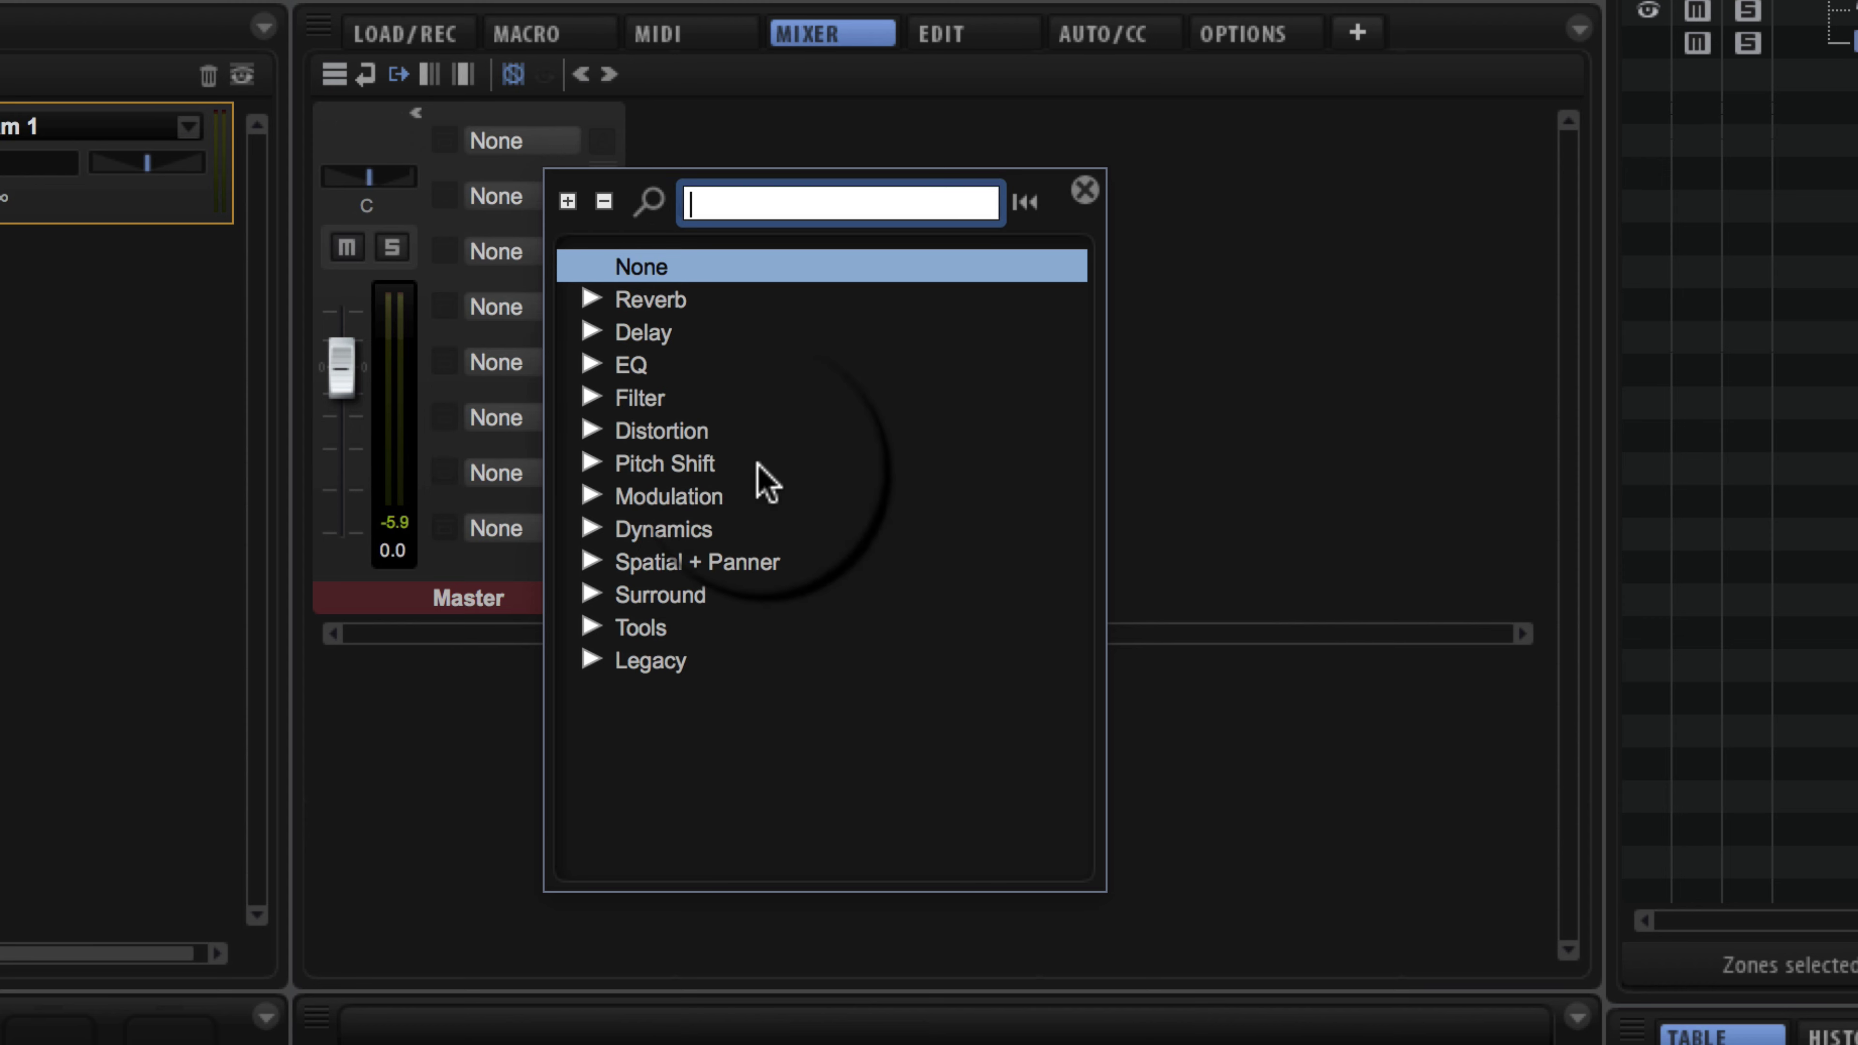
pyautogui.click(590, 430)
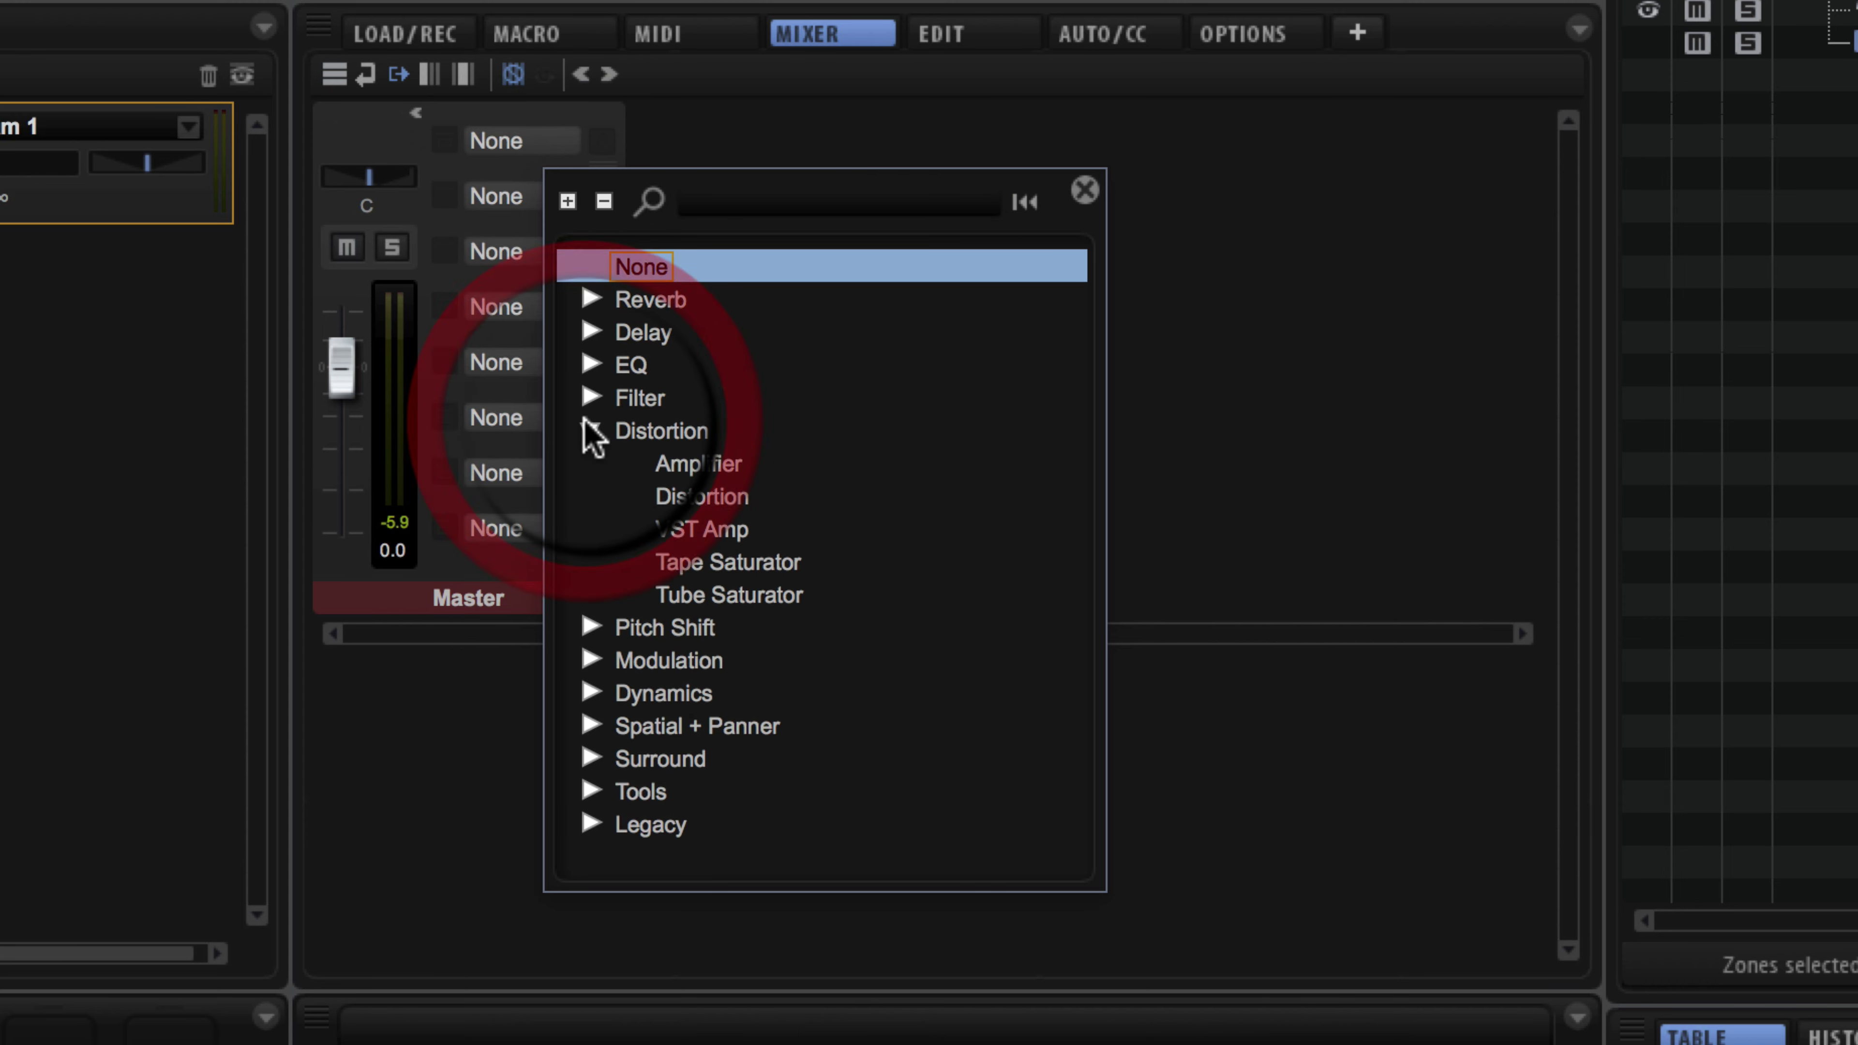
pyautogui.click(722, 466)
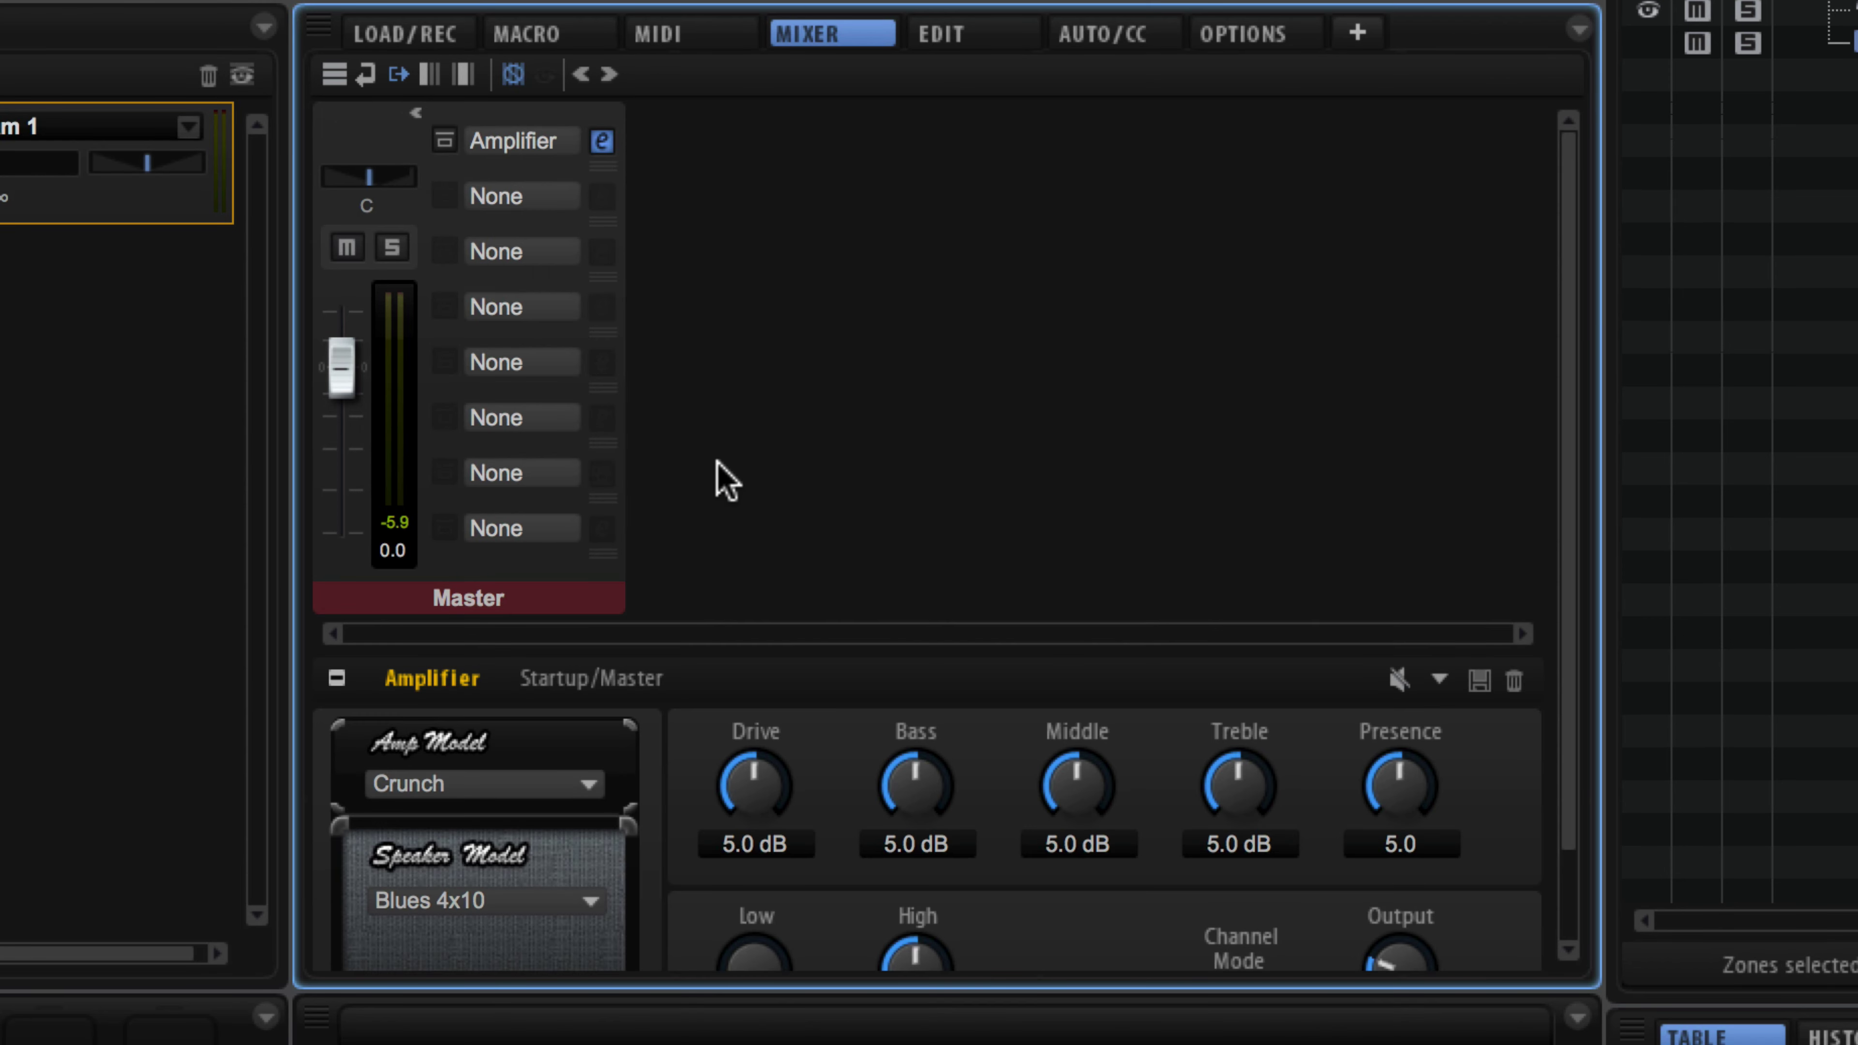
pyautogui.moveTo(1571, 591); pyautogui.dragTo(1589, 775)
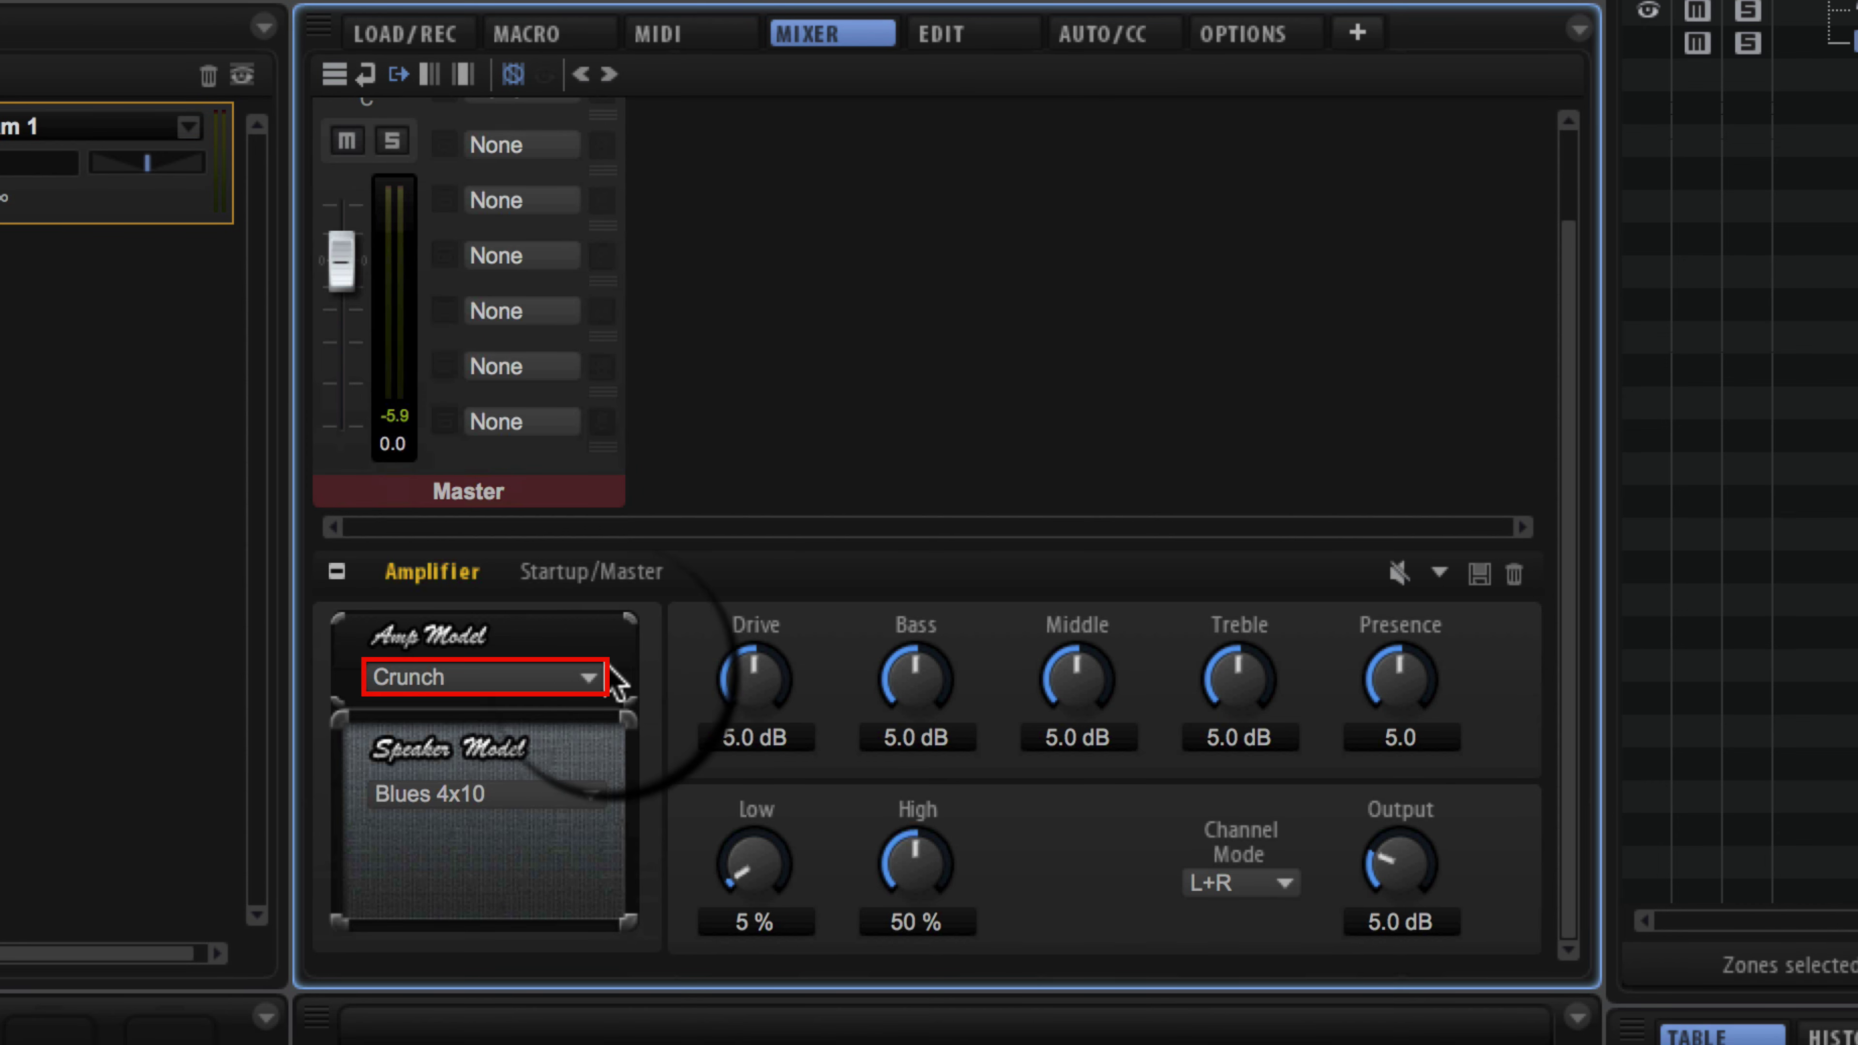
pyautogui.click(578, 678)
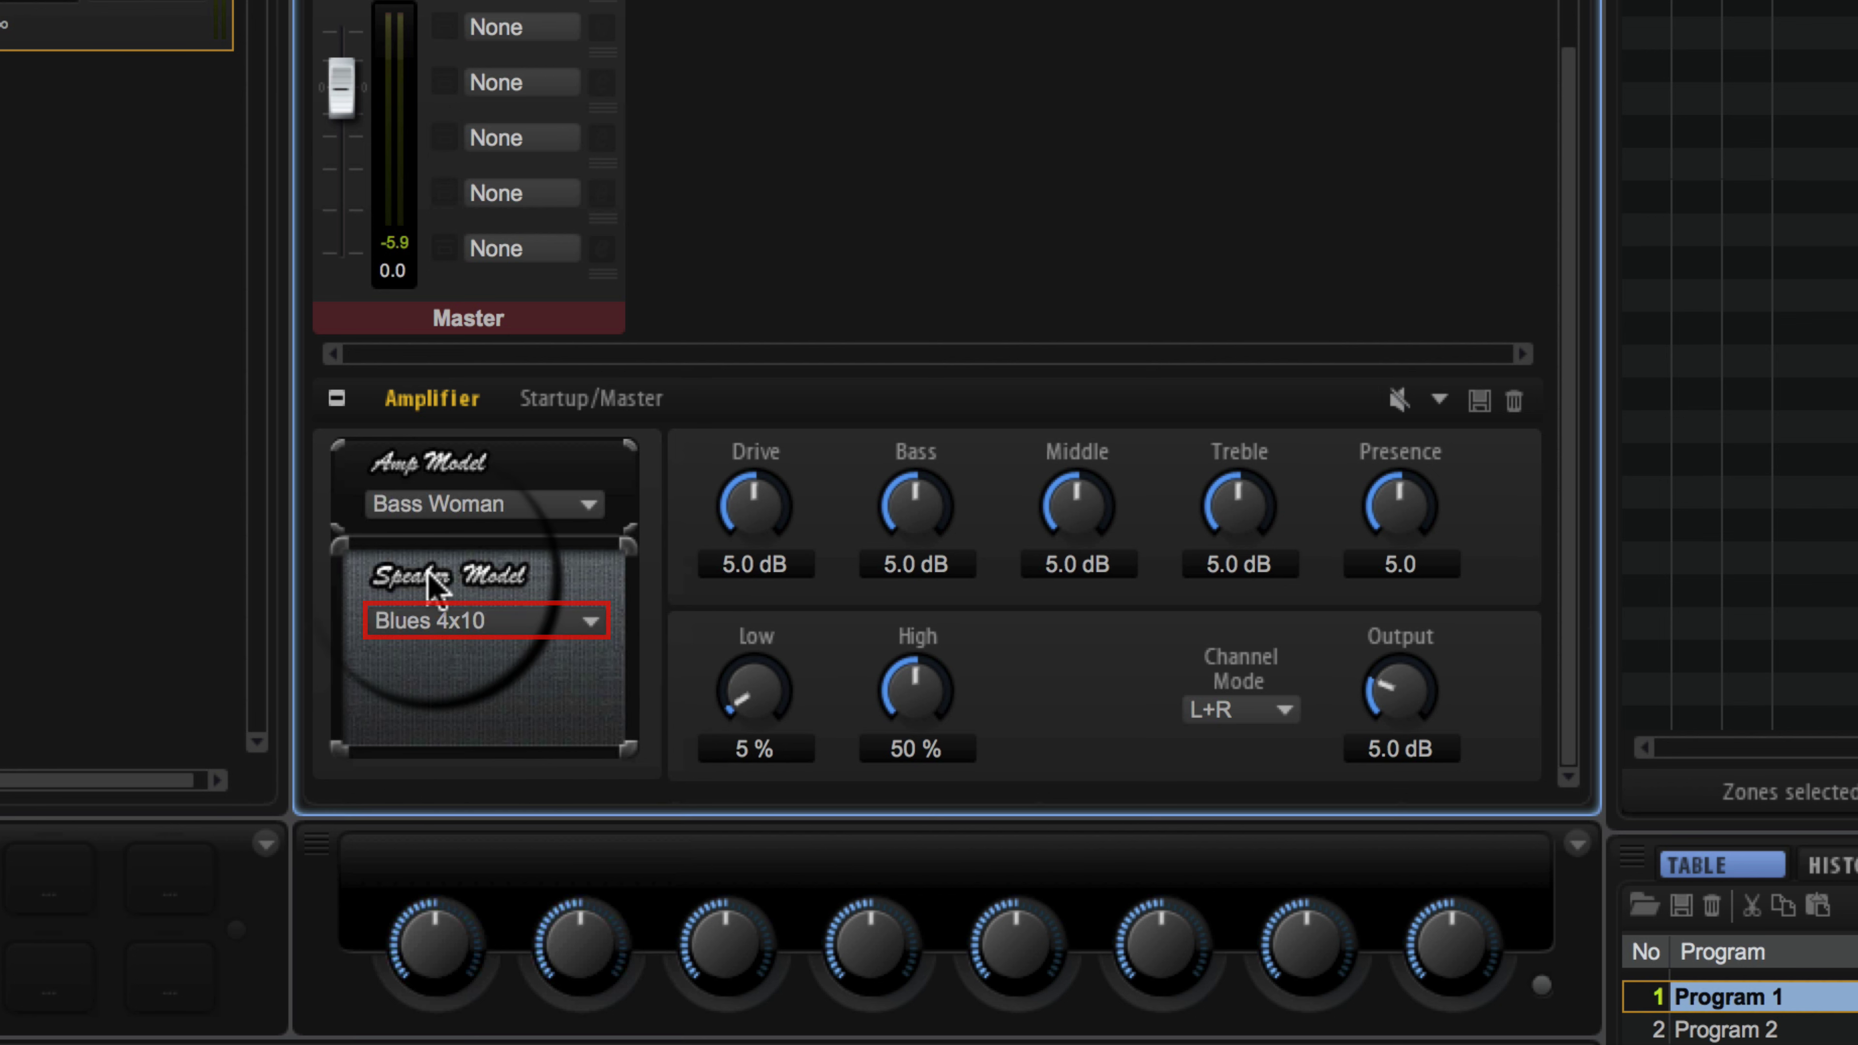
# Step: Set the Amplifier's speaker model to Bass 4x10 and raise Treble to 10.0 dB and Presence to 10.0
pyautogui.click(590, 620)
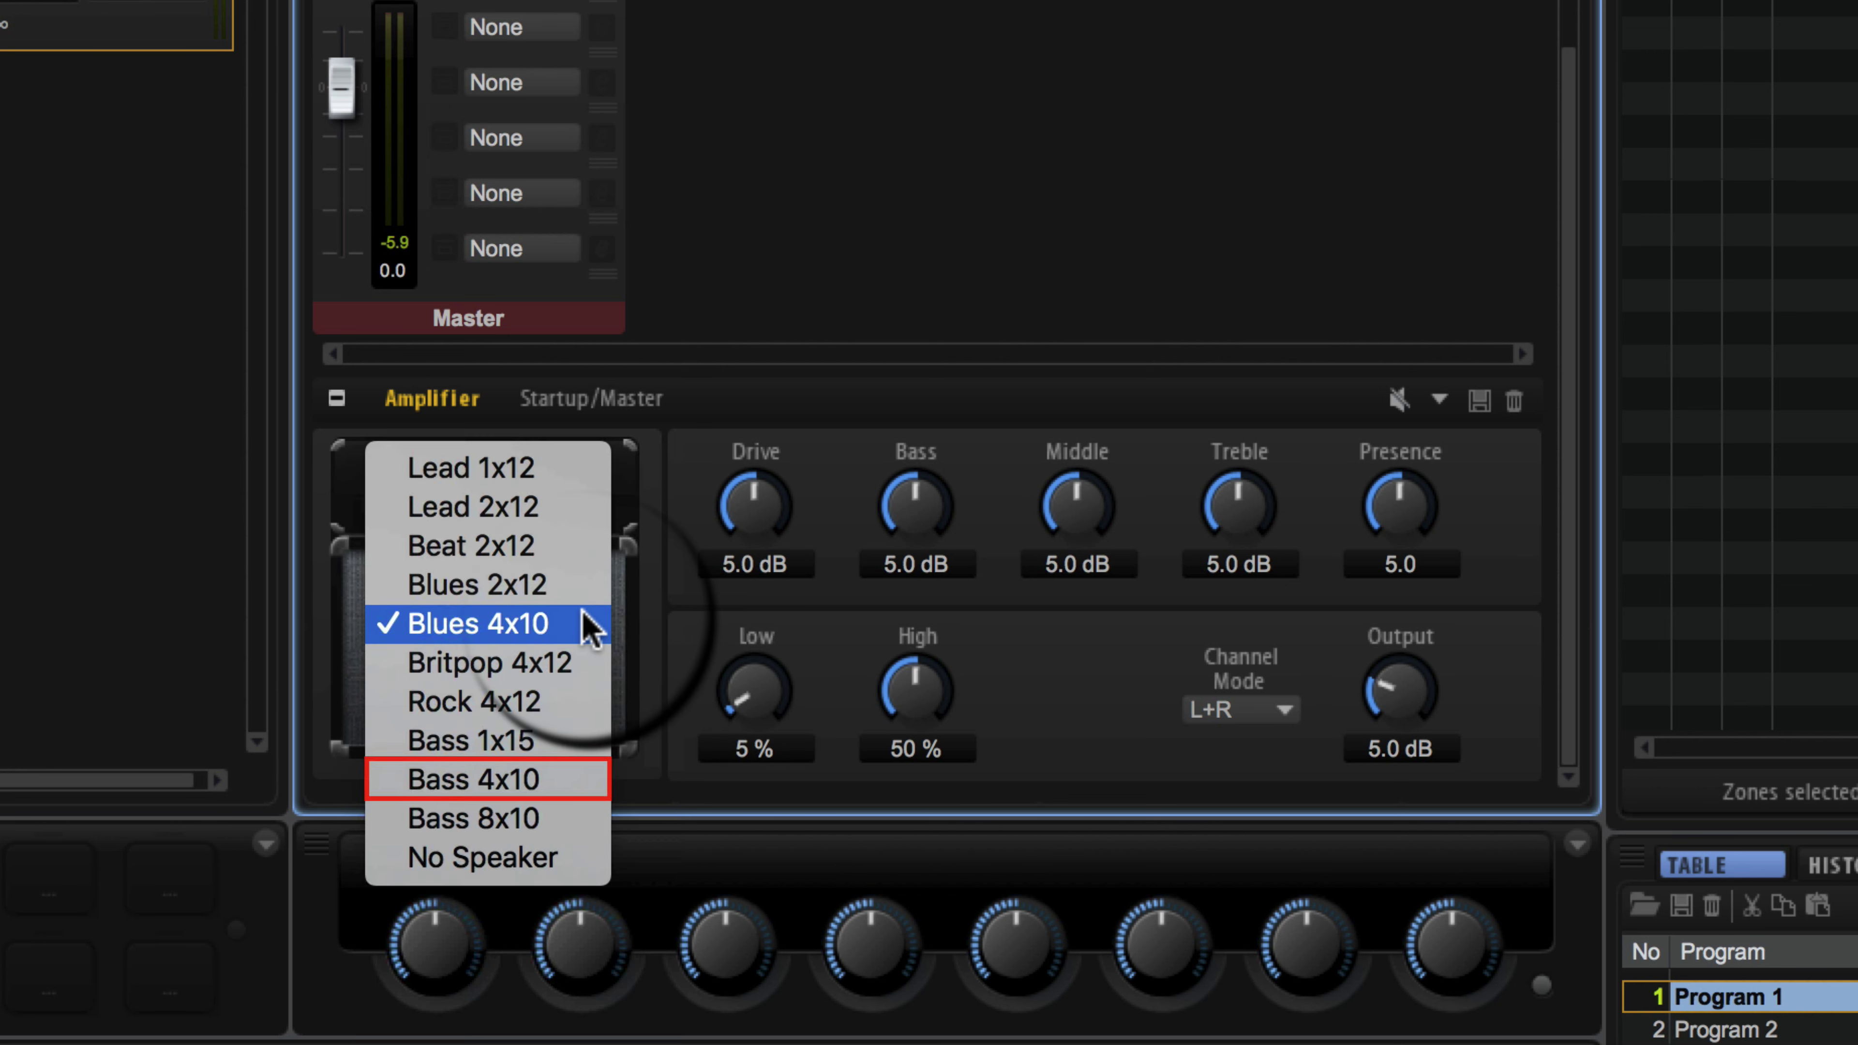
pyautogui.click(563, 779)
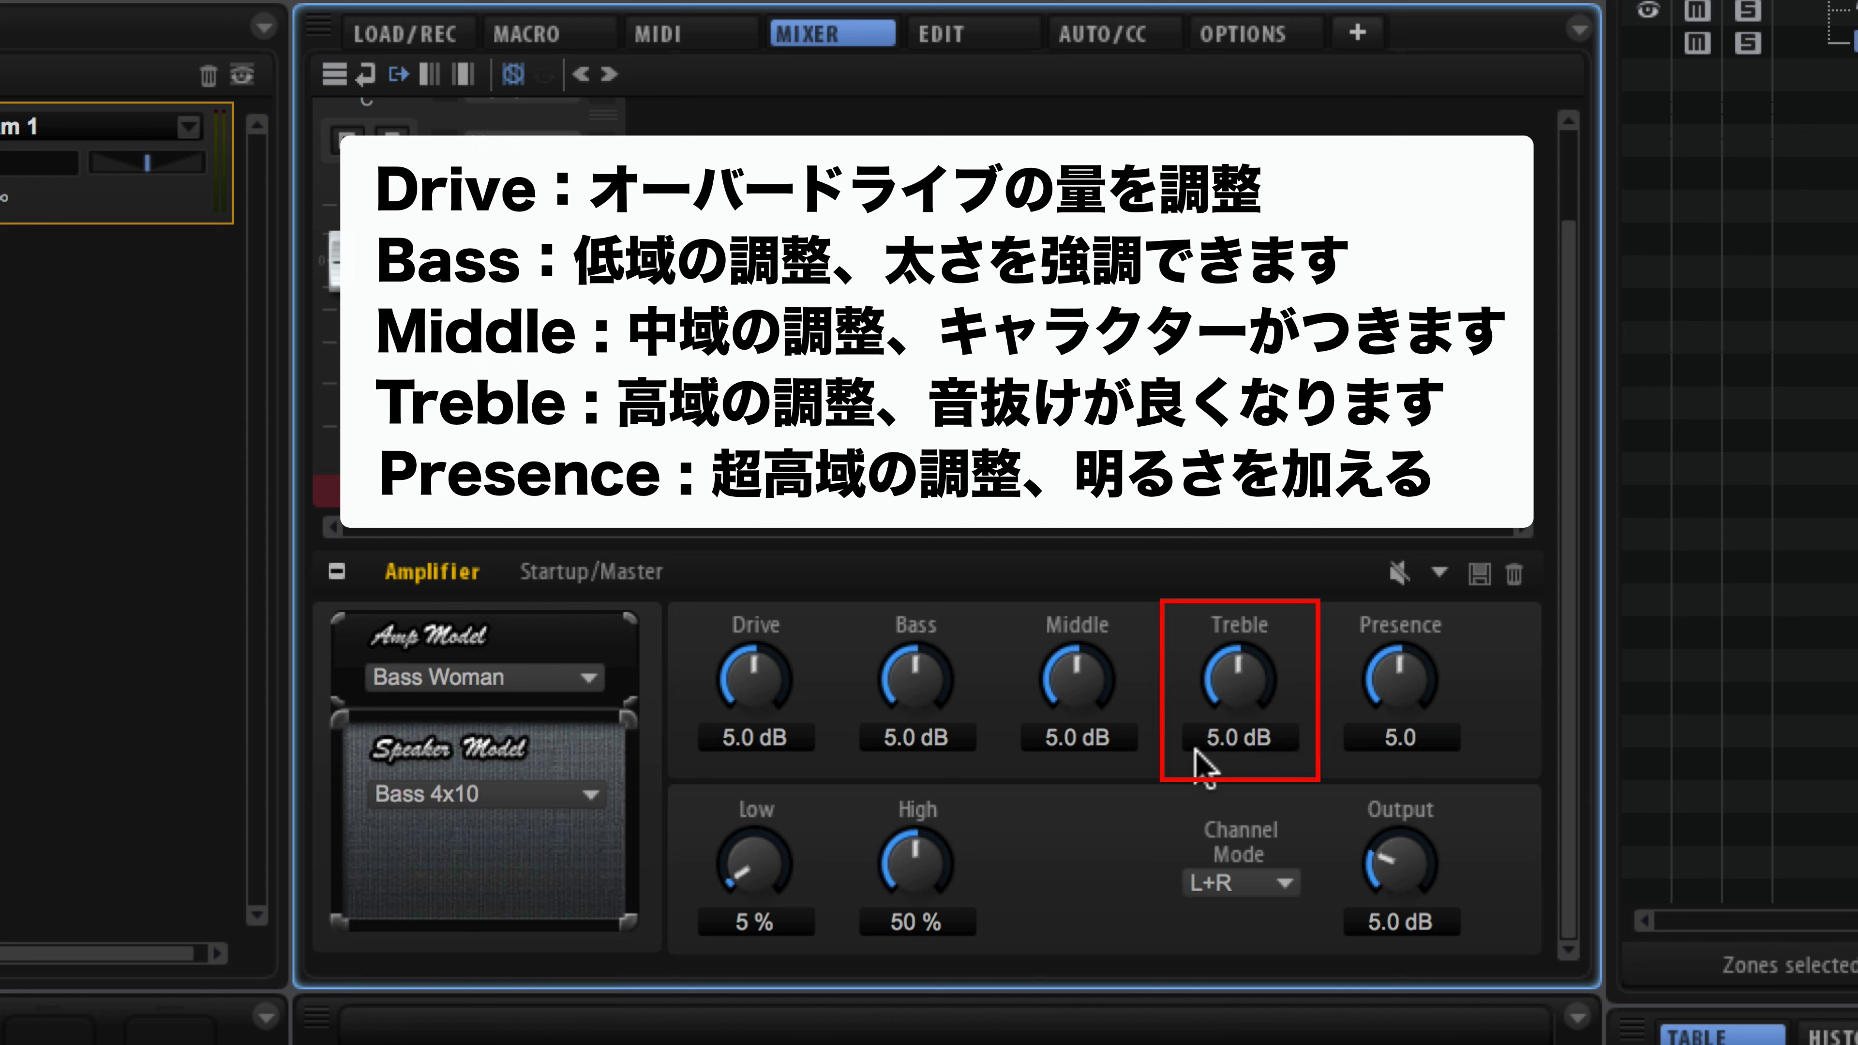
pyautogui.moveTo(1245, 690); pyautogui.dragTo(1244, 512)
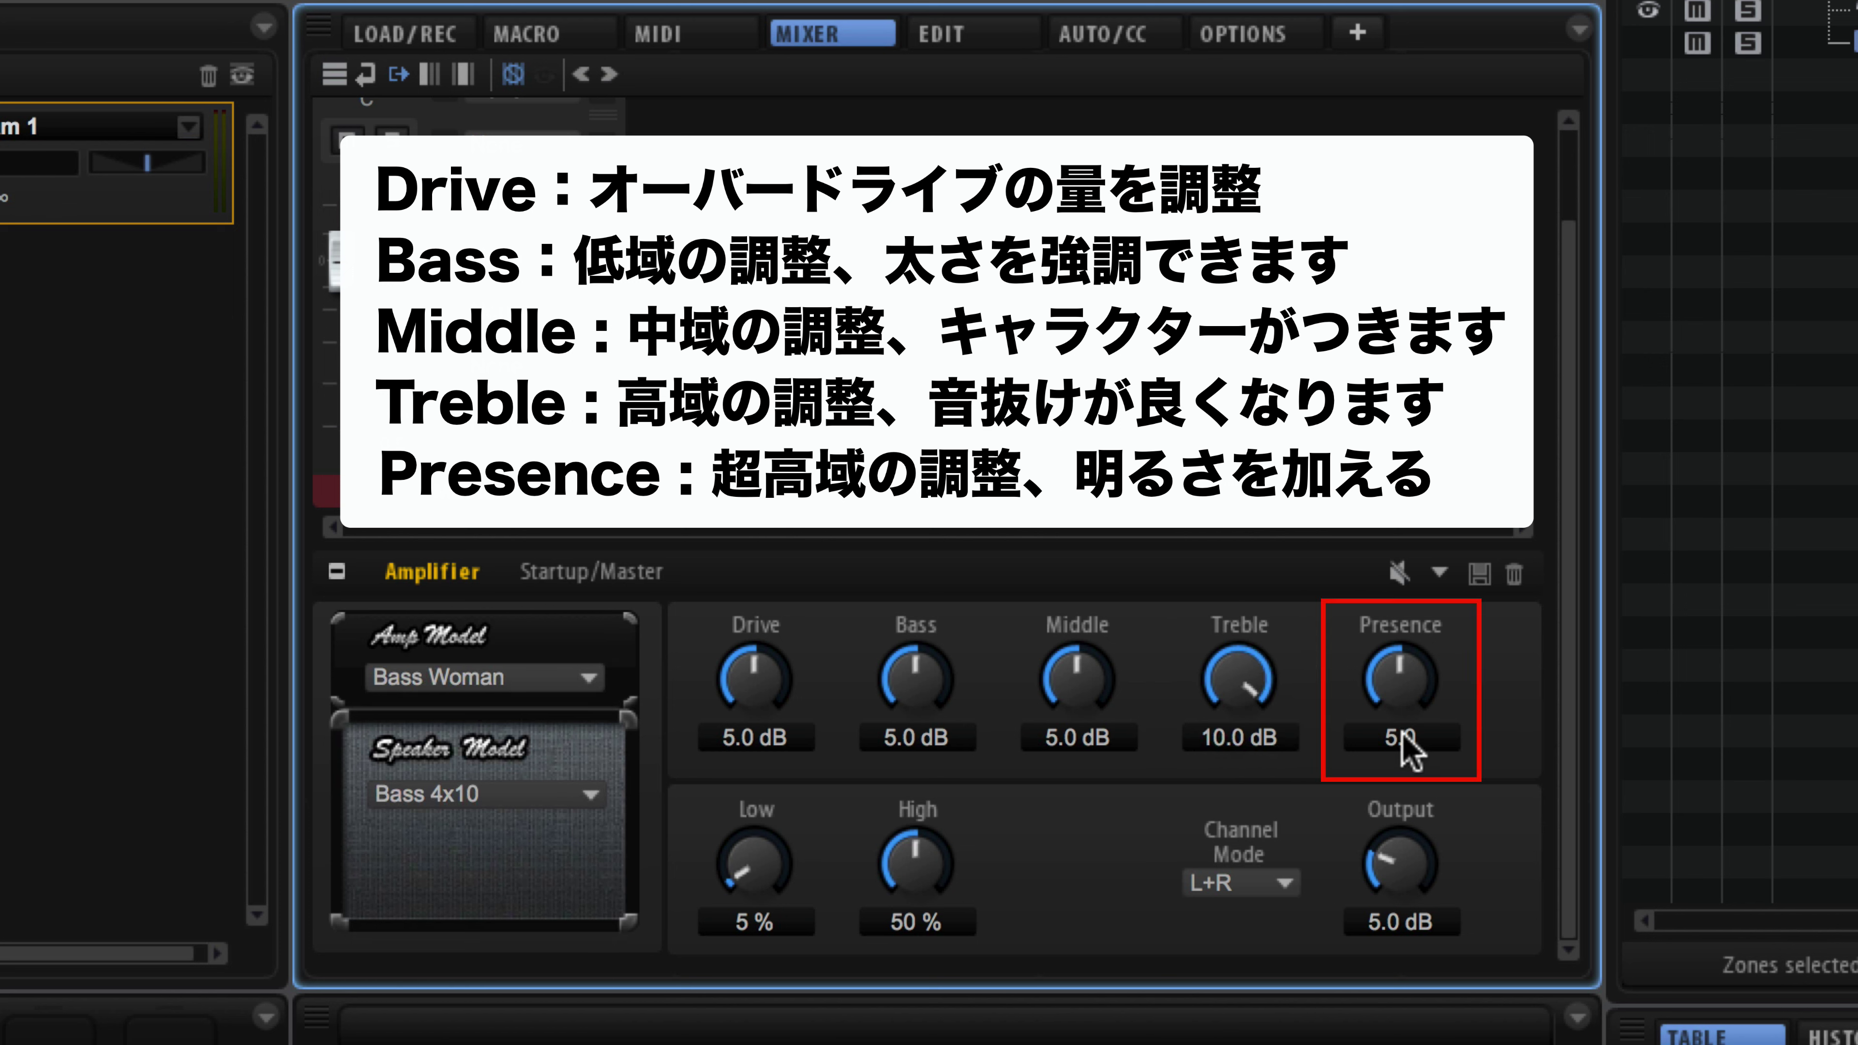
pyautogui.moveTo(1400, 746); pyautogui.dragTo(1419, 475)
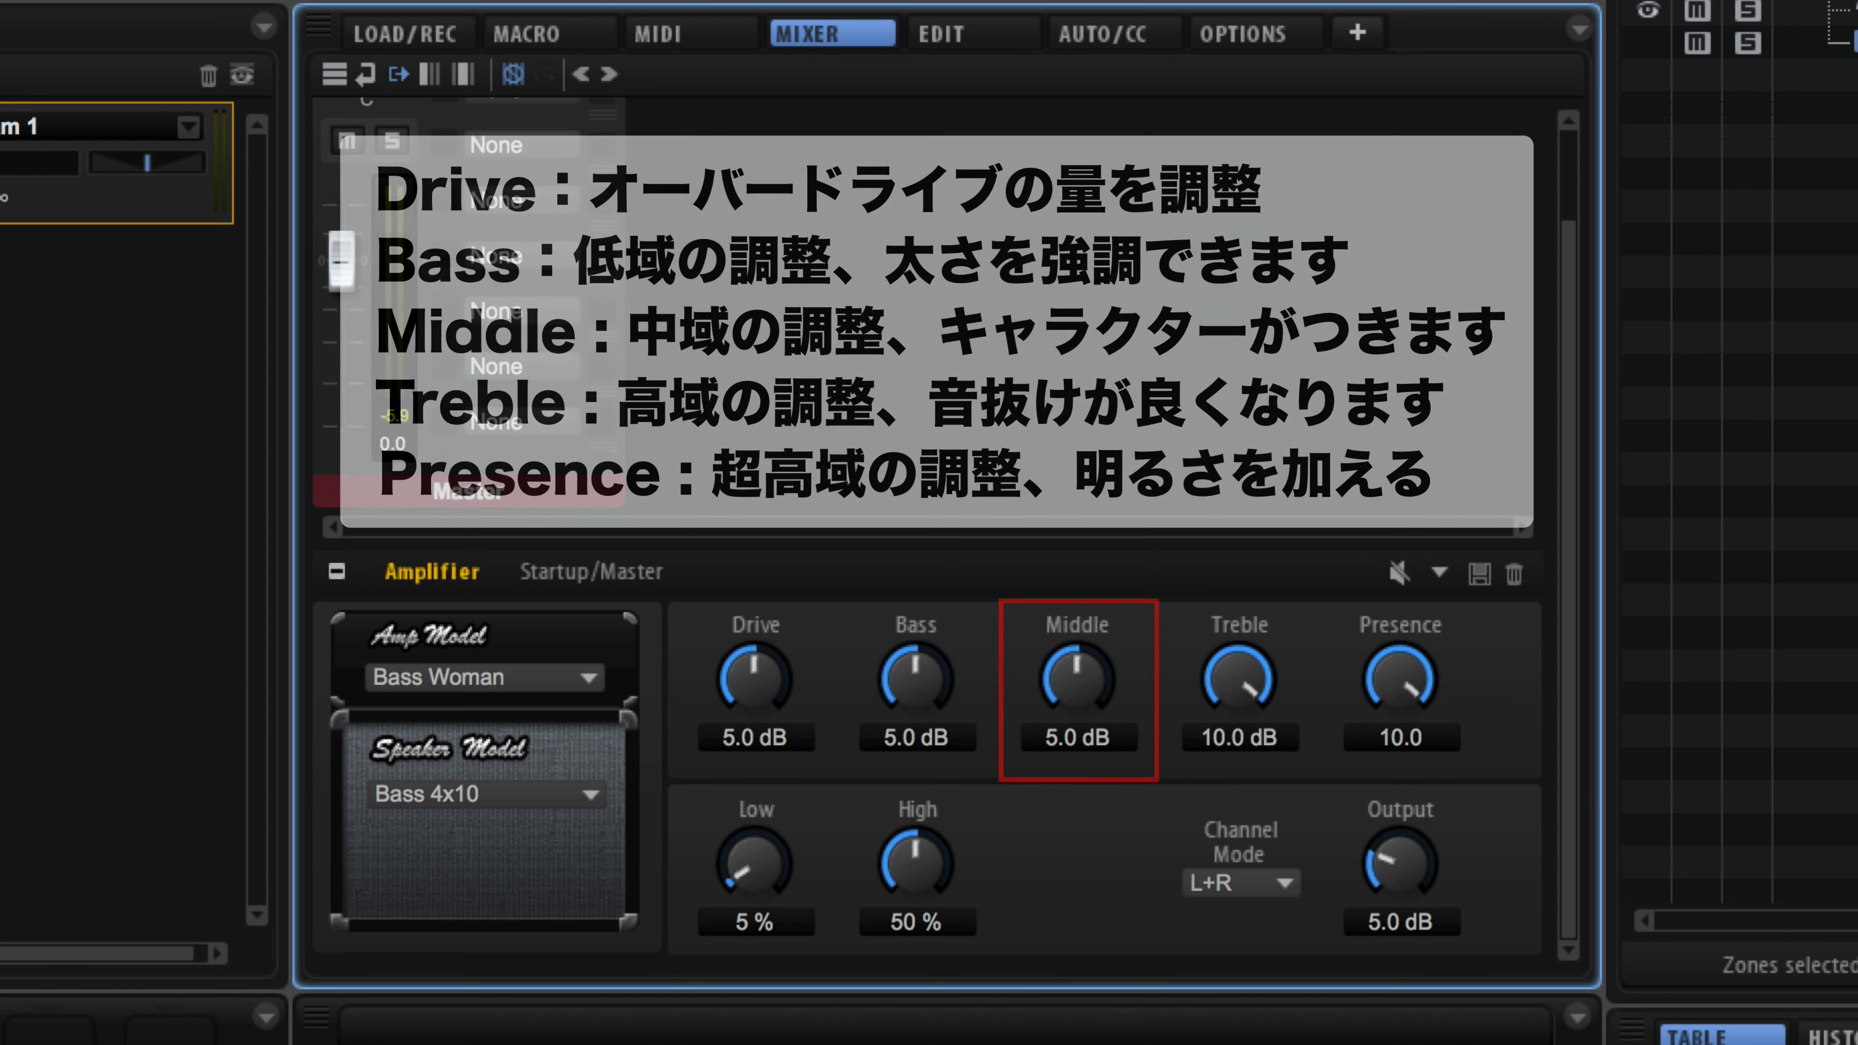
pyautogui.moveTo(1090, 706); pyautogui.dragTo(1140, 973)
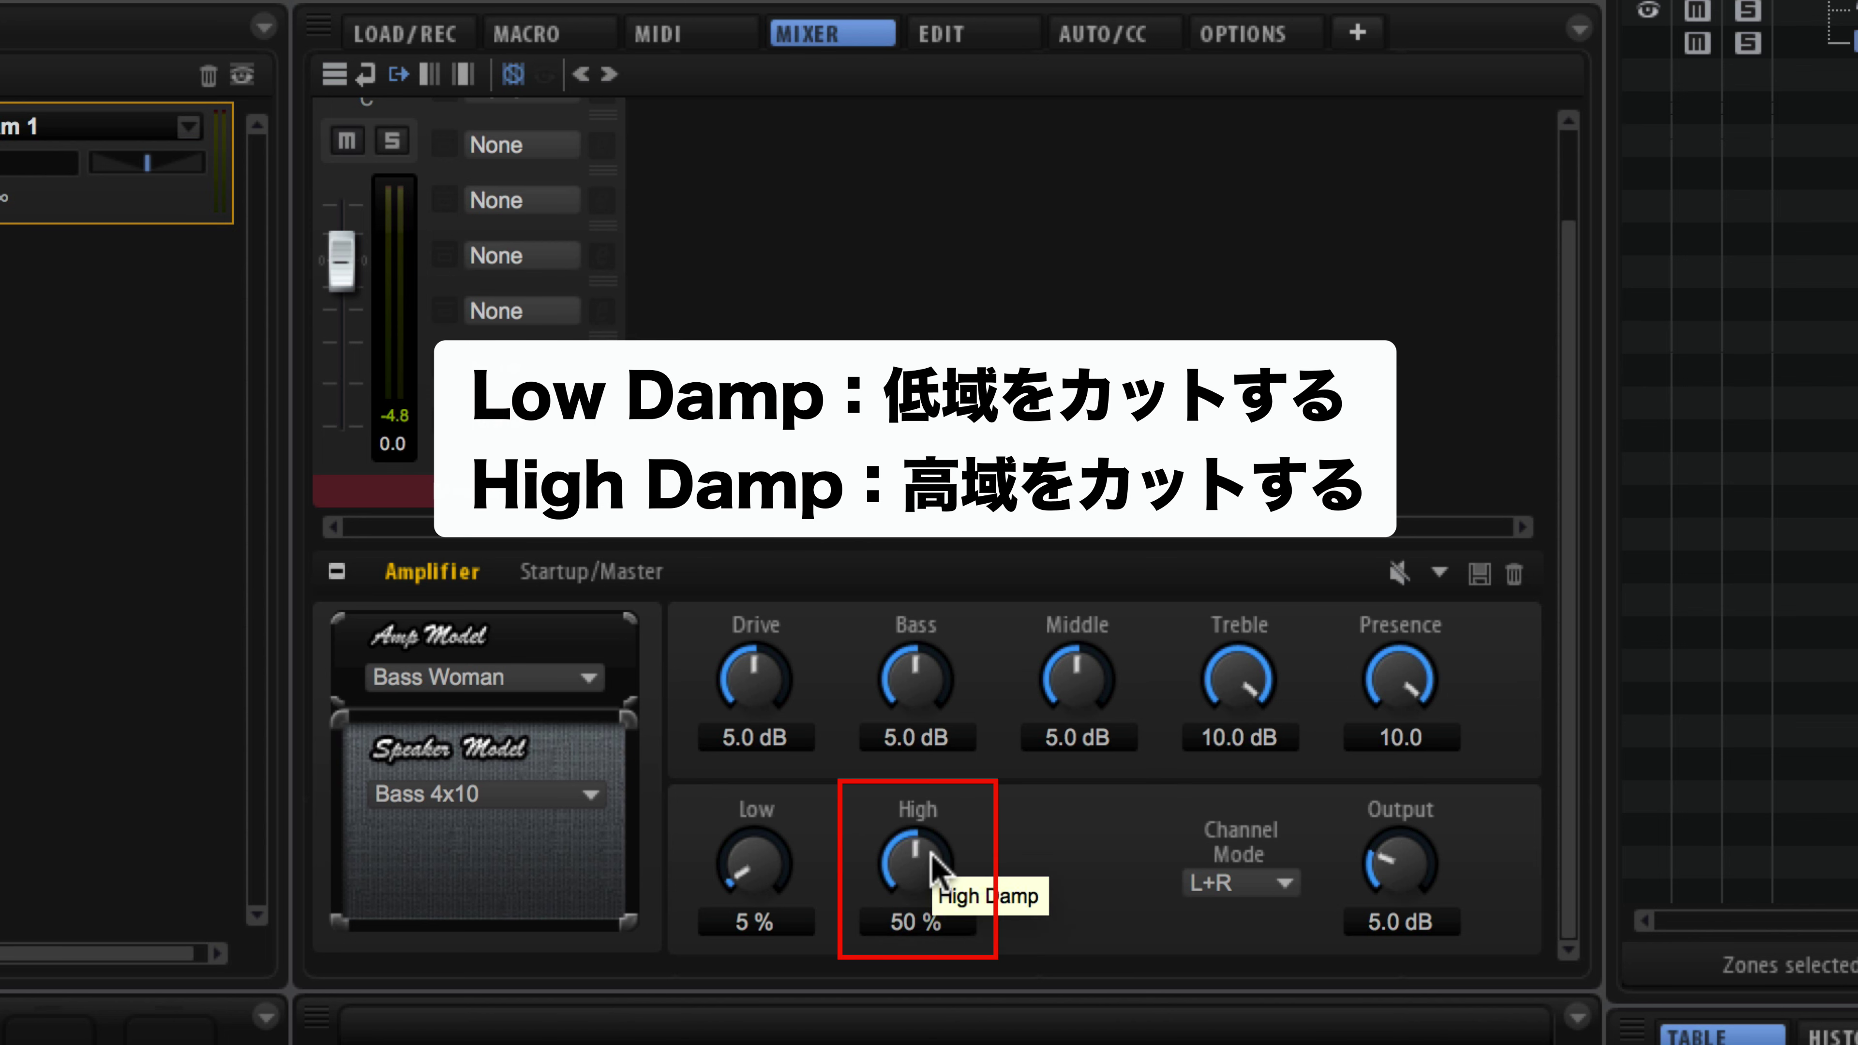
# Step: Lower the Amplifier's High Damp to 42 % and stop the playback
pyautogui.moveTo(945, 860)
pyautogui.mouseDown()
pyautogui.moveTo(929, 825)
pyautogui.moveTo(924, 900)
pyautogui.moveTo(950, 924)
pyautogui.moveTo(945, 902)
pyautogui.mouseUp()
pyautogui.click(1077, 920)
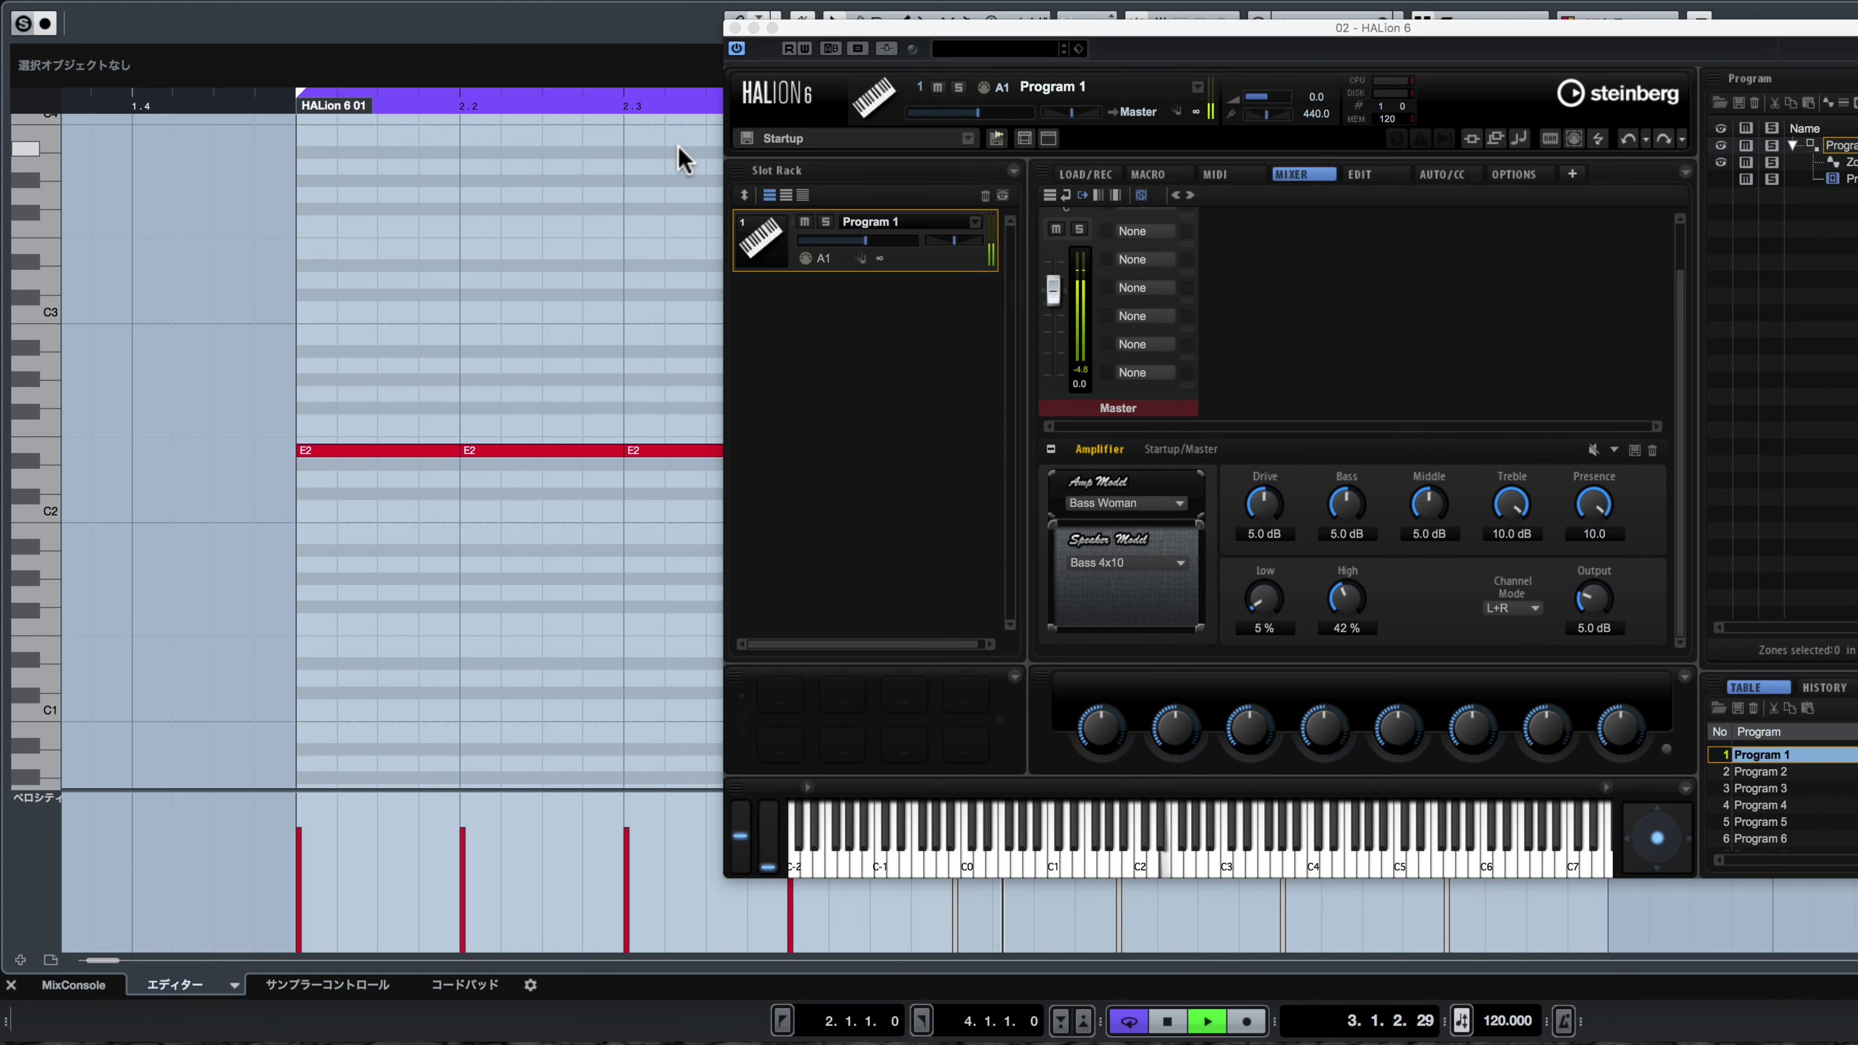
pyautogui.press('space')
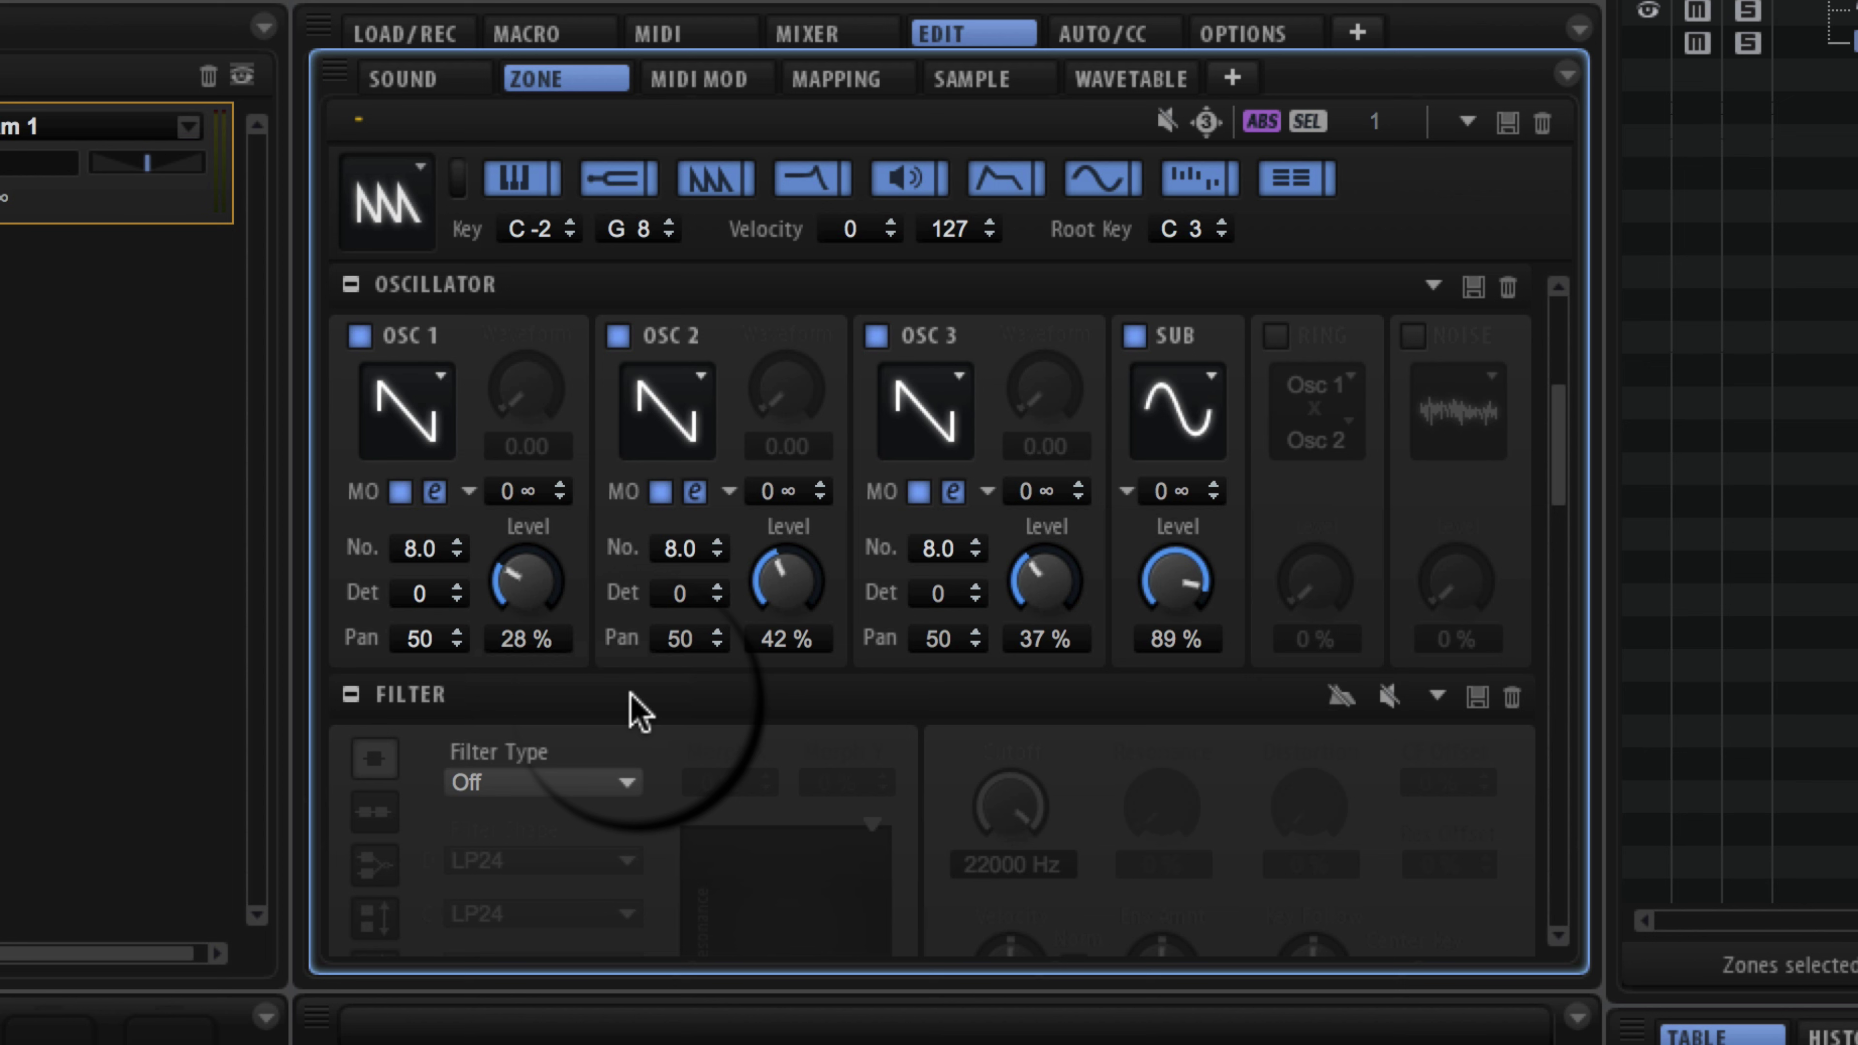
# Step: Check OSC 1's phase options without changing them and set its multi-oscillator pan to 64
pyautogui.click(471, 492)
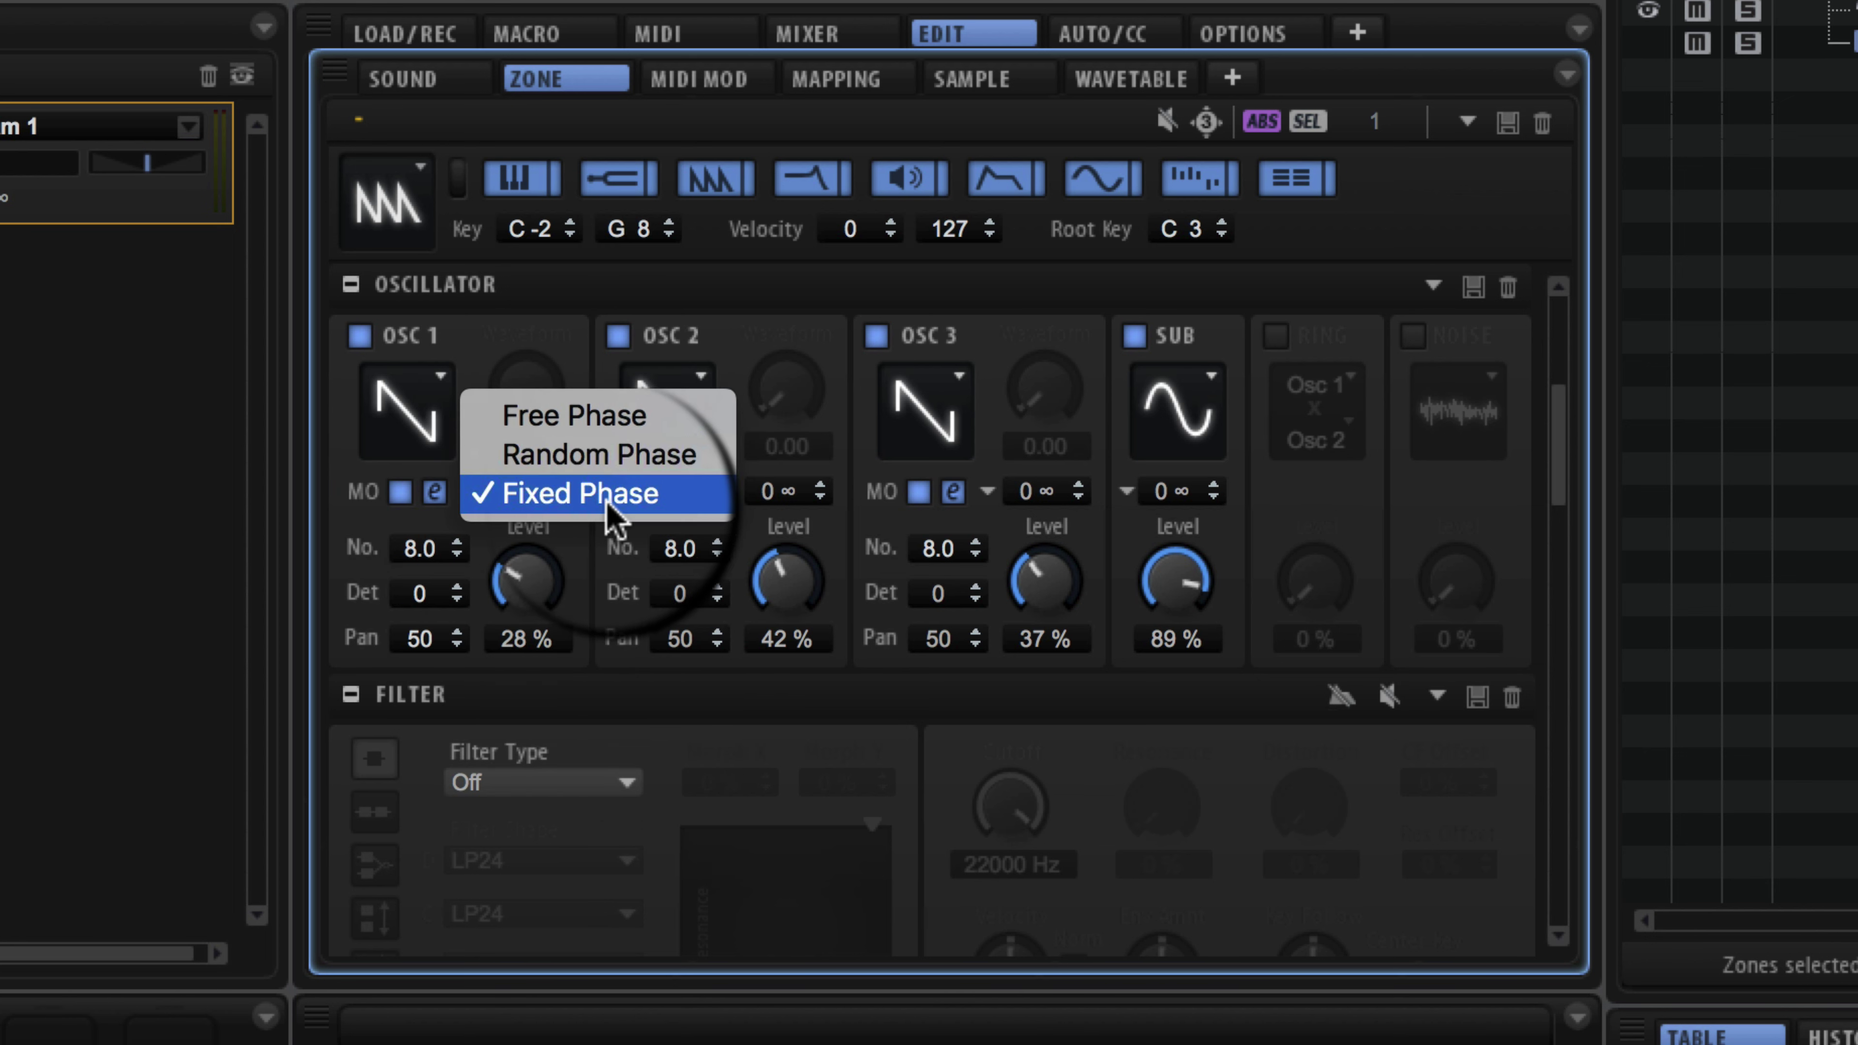
pyautogui.click(686, 500)
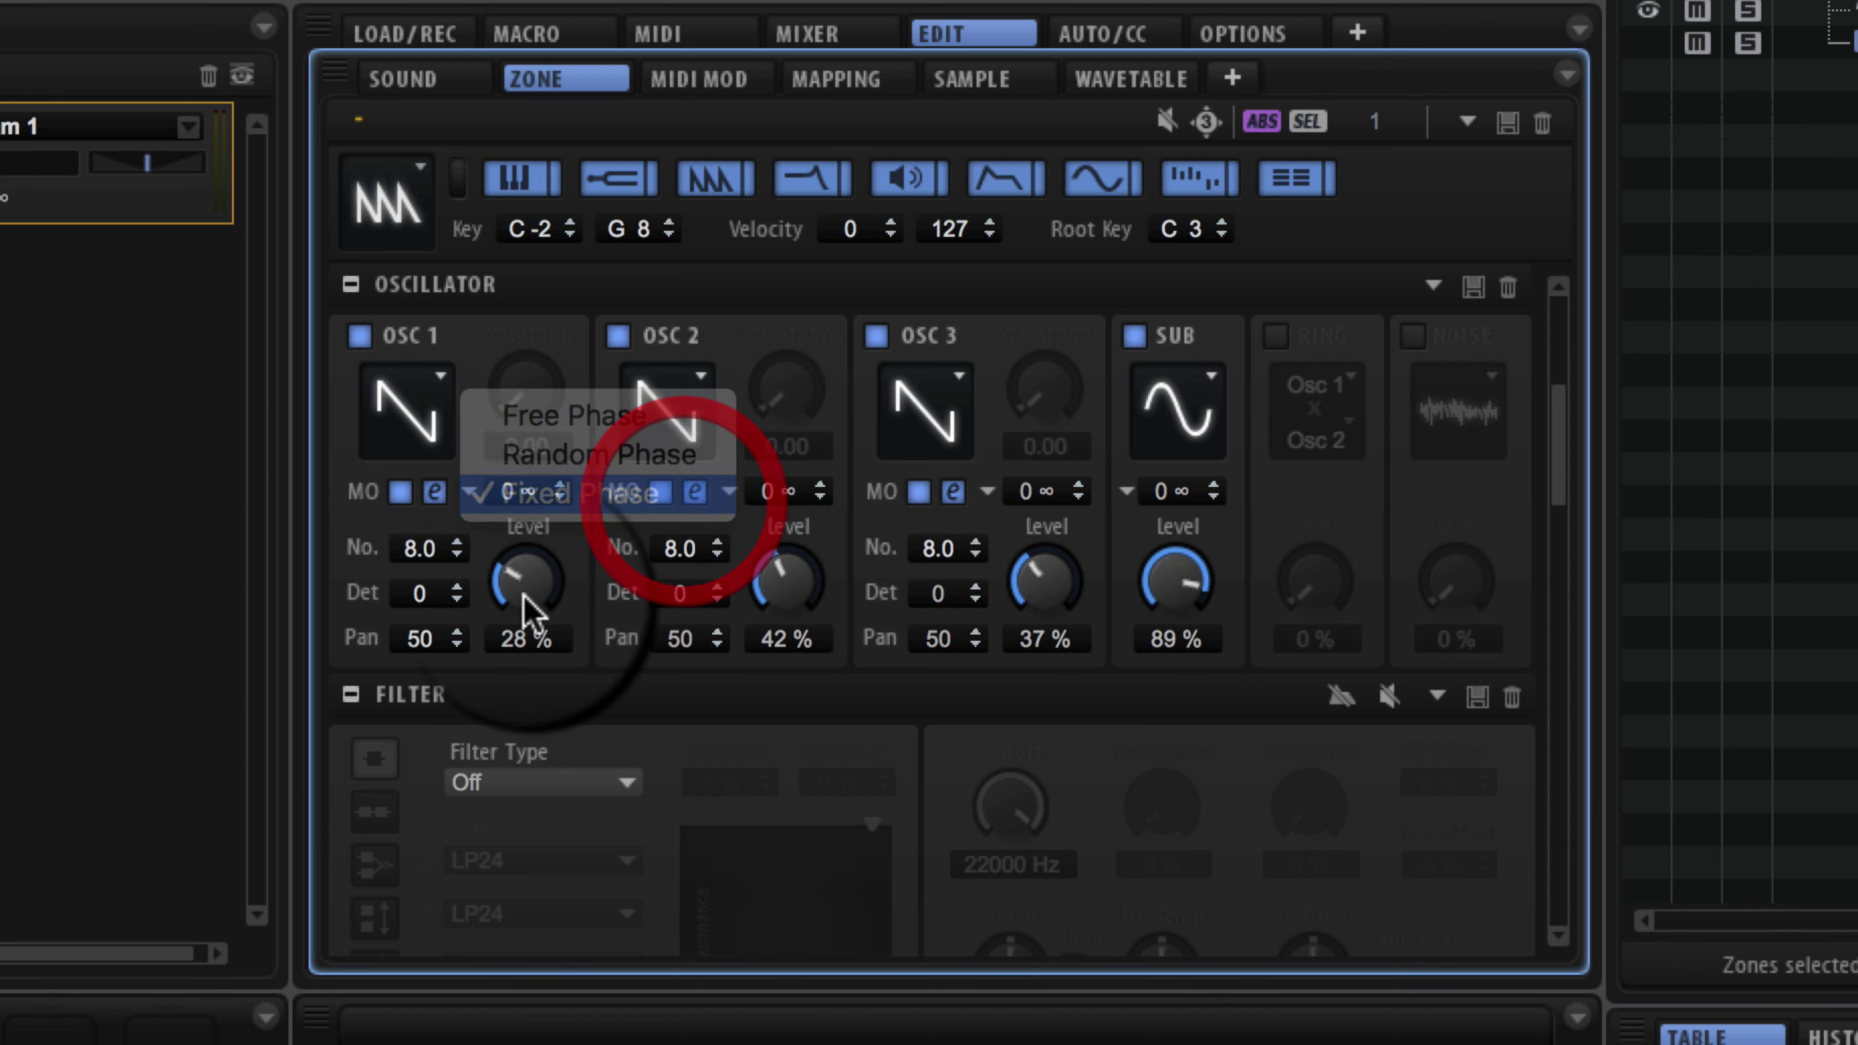
pyautogui.moveTo(419, 639); pyautogui.dragTo(433, 535)
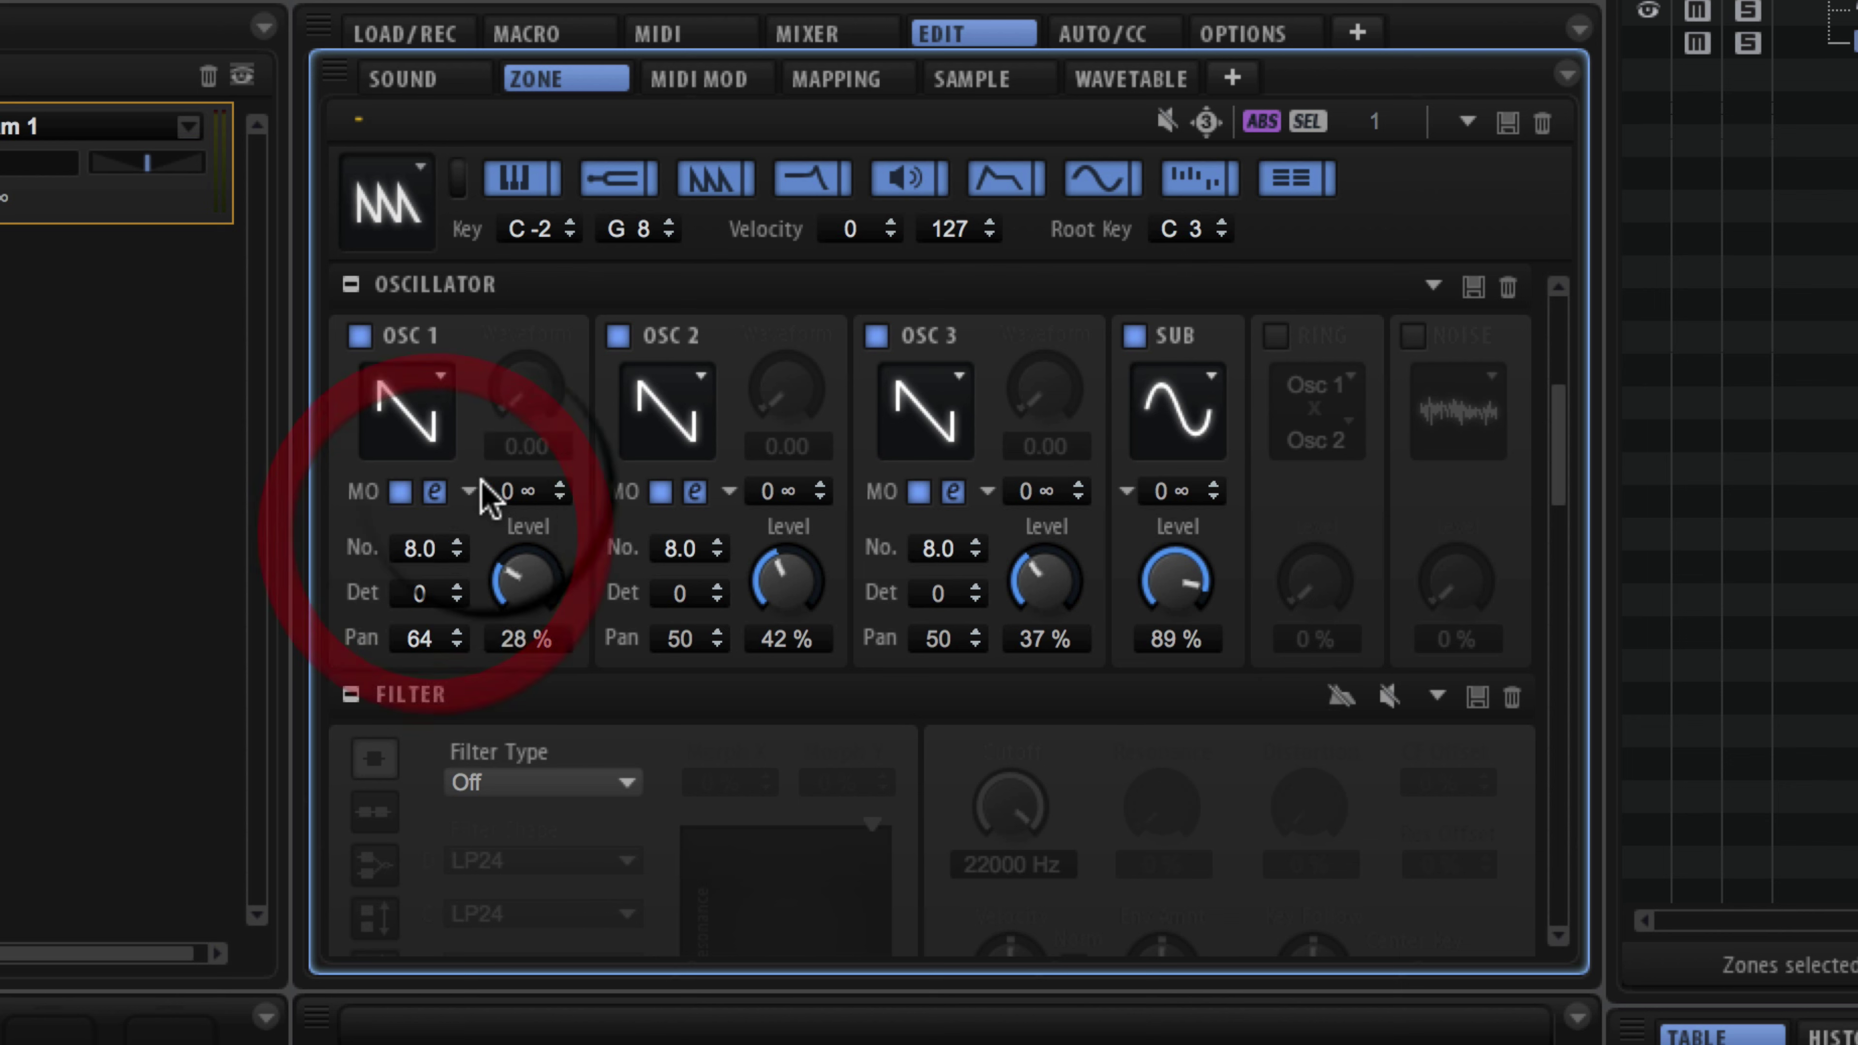
# Step: Switch the multi-oscillator phase mode of OSC 1, OSC 2 and OSC 3 to Free Phase
pyautogui.click(468, 491)
pyautogui.click(491, 417)
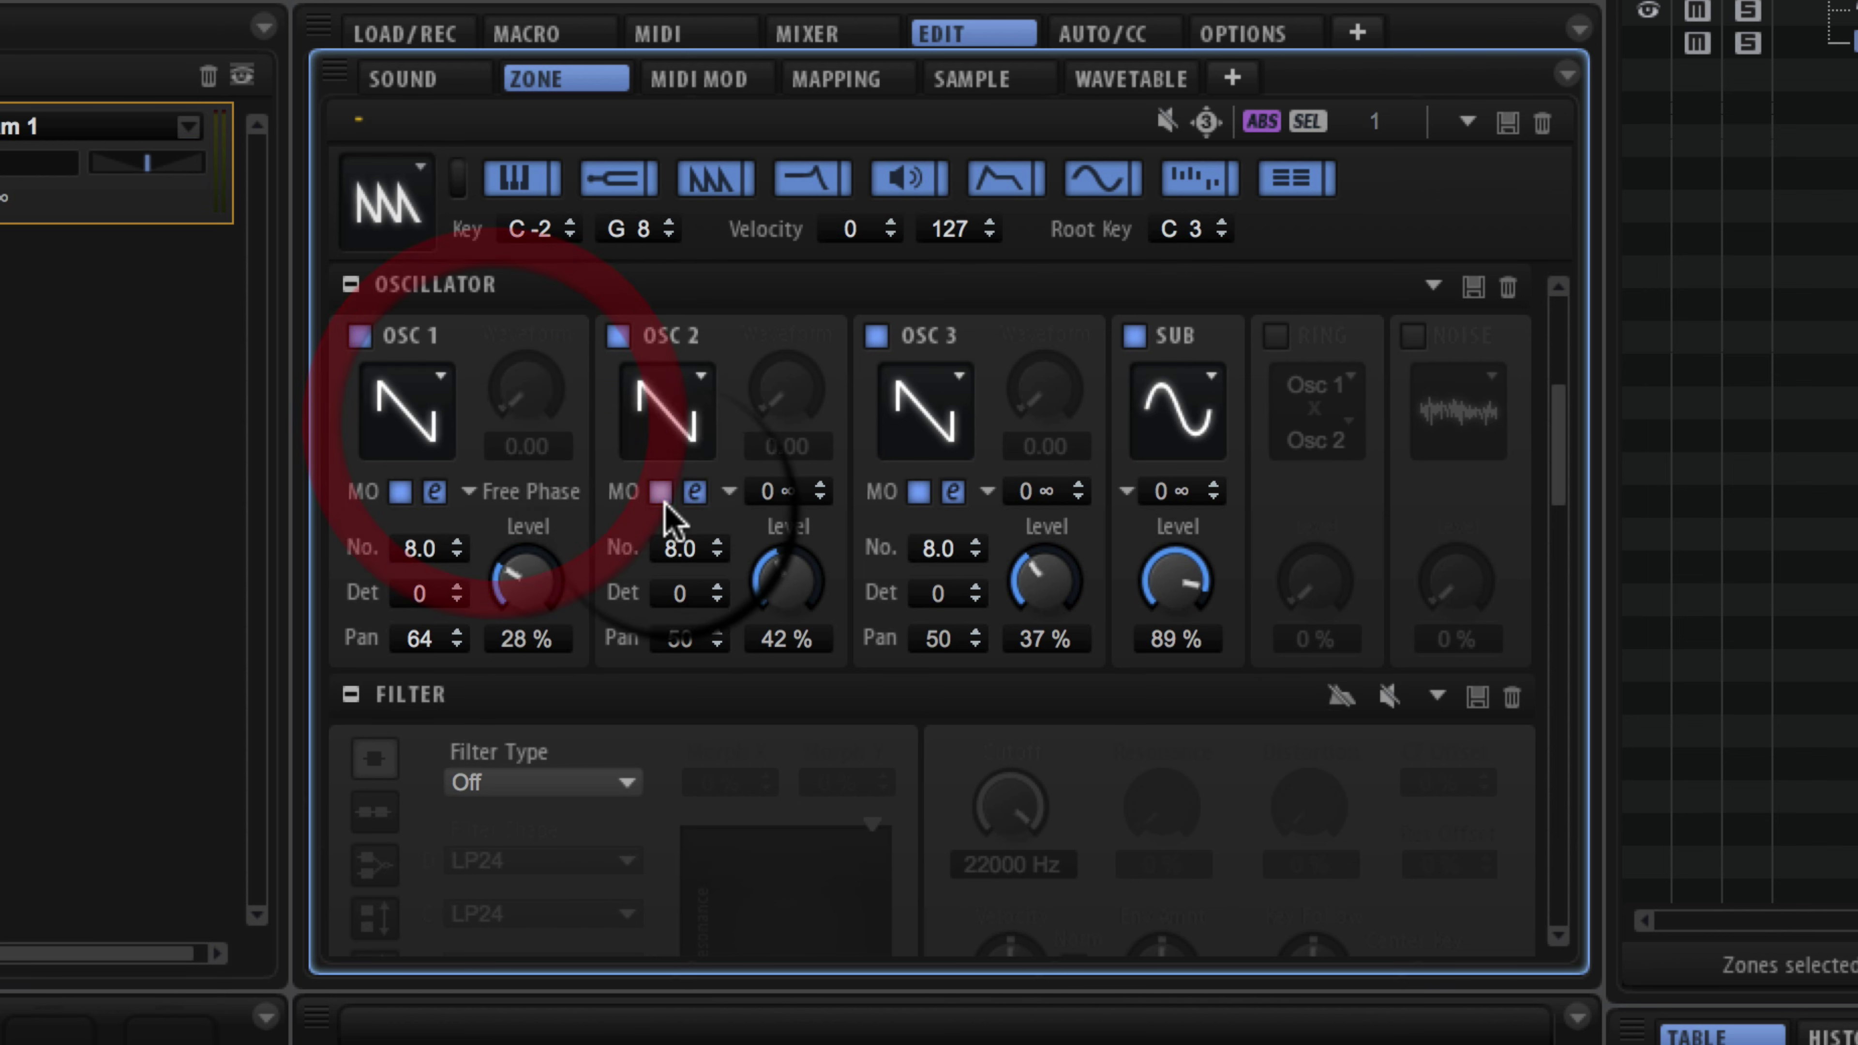
pyautogui.click(729, 491)
pyautogui.click(757, 416)
pyautogui.click(986, 491)
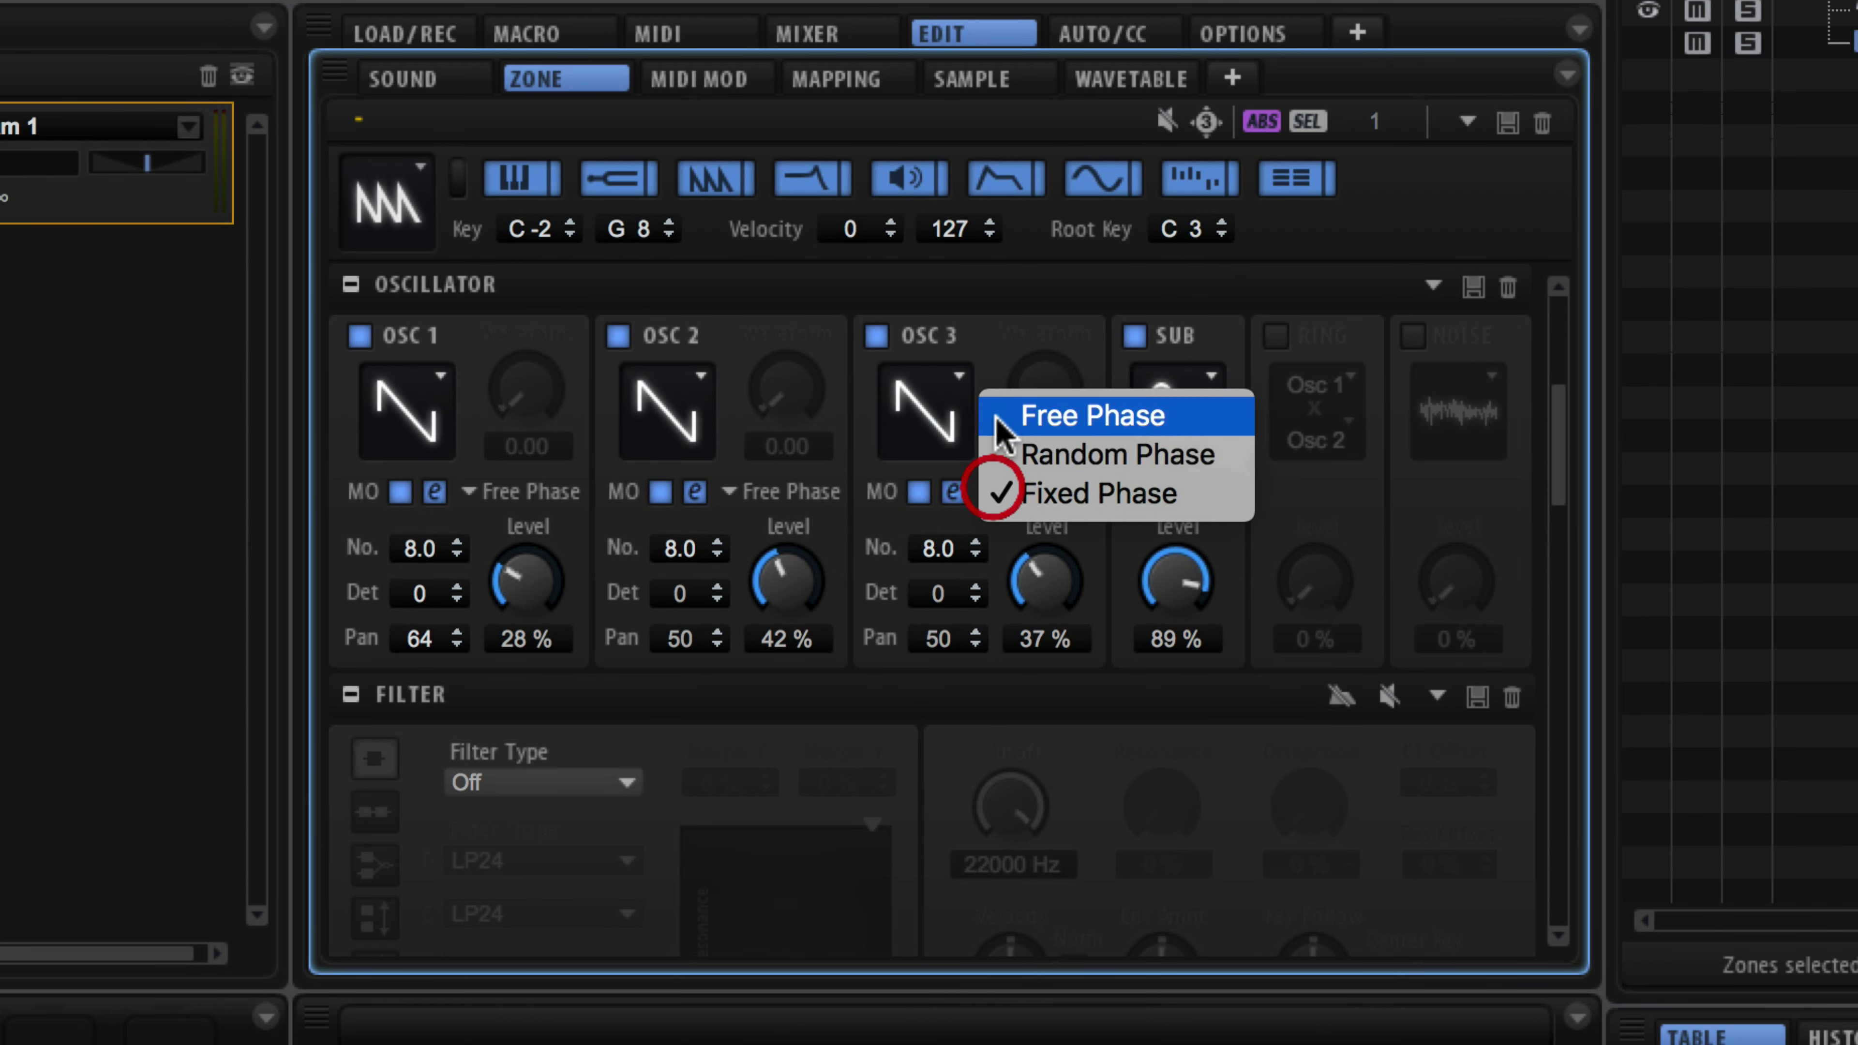
pyautogui.click(996, 404)
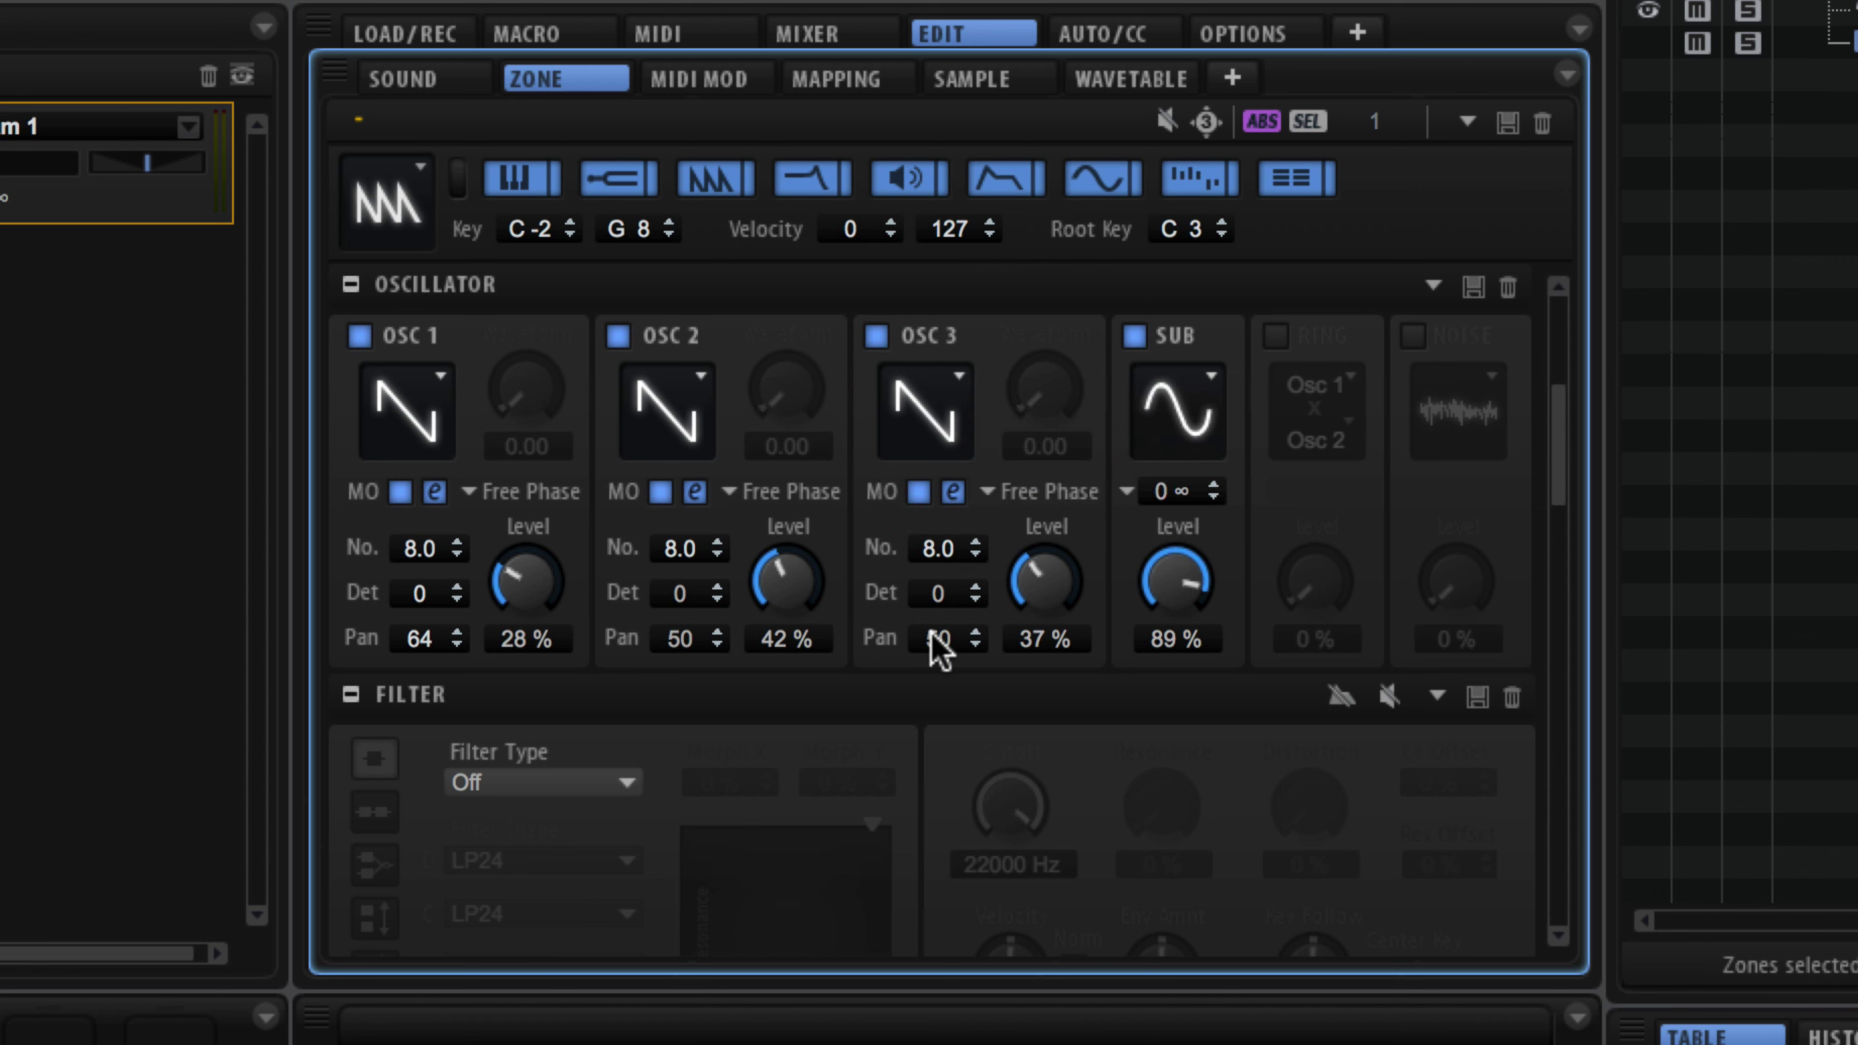